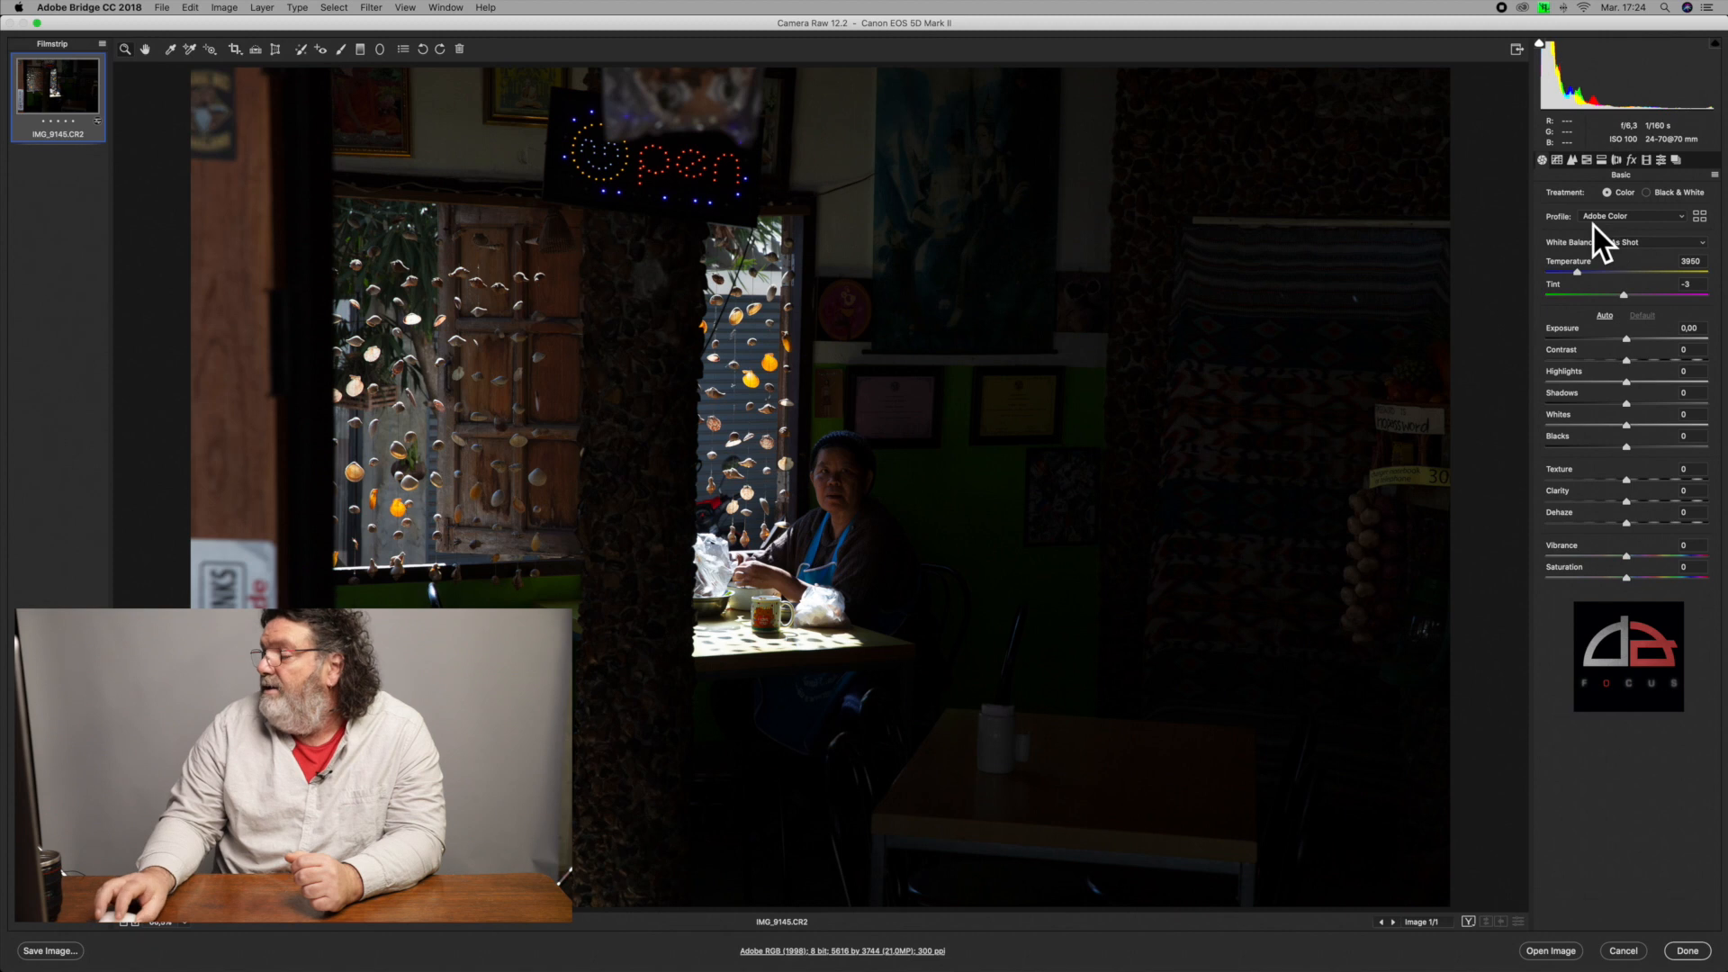
Look through the adjustment panels from Tone Curve to Snapshots, and return to the Basic adjustments
click(1557, 160)
click(1586, 160)
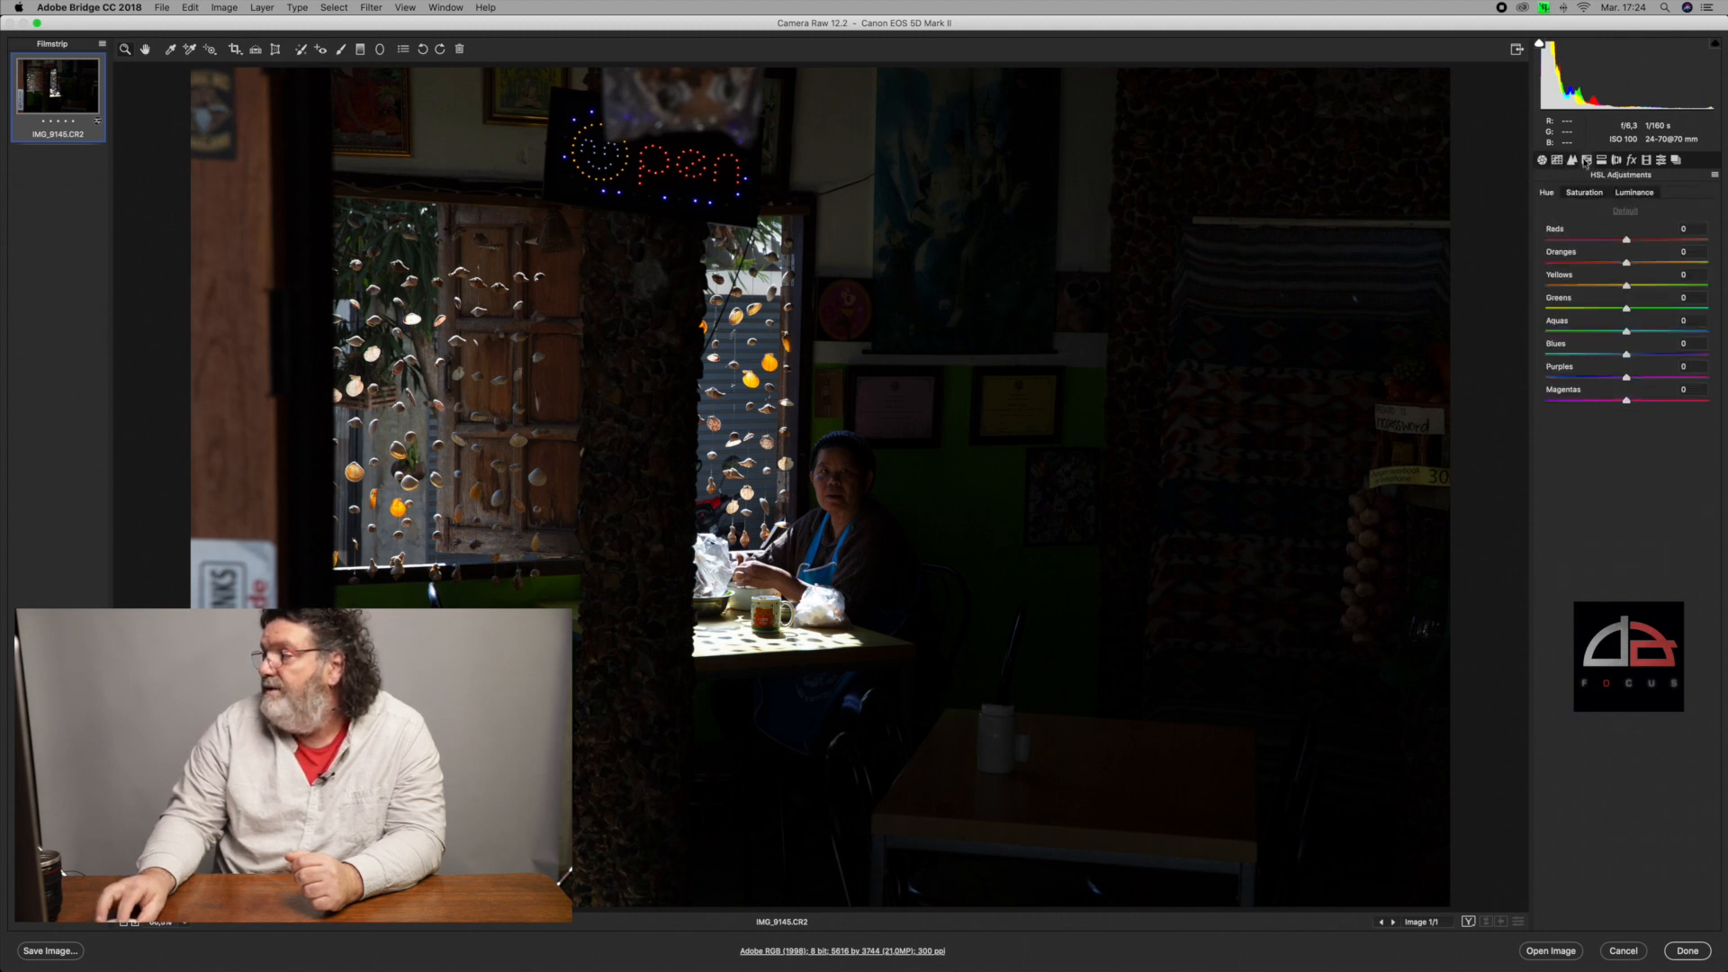
click(1600, 161)
click(1616, 161)
click(1631, 161)
click(1647, 161)
click(1661, 161)
click(1675, 161)
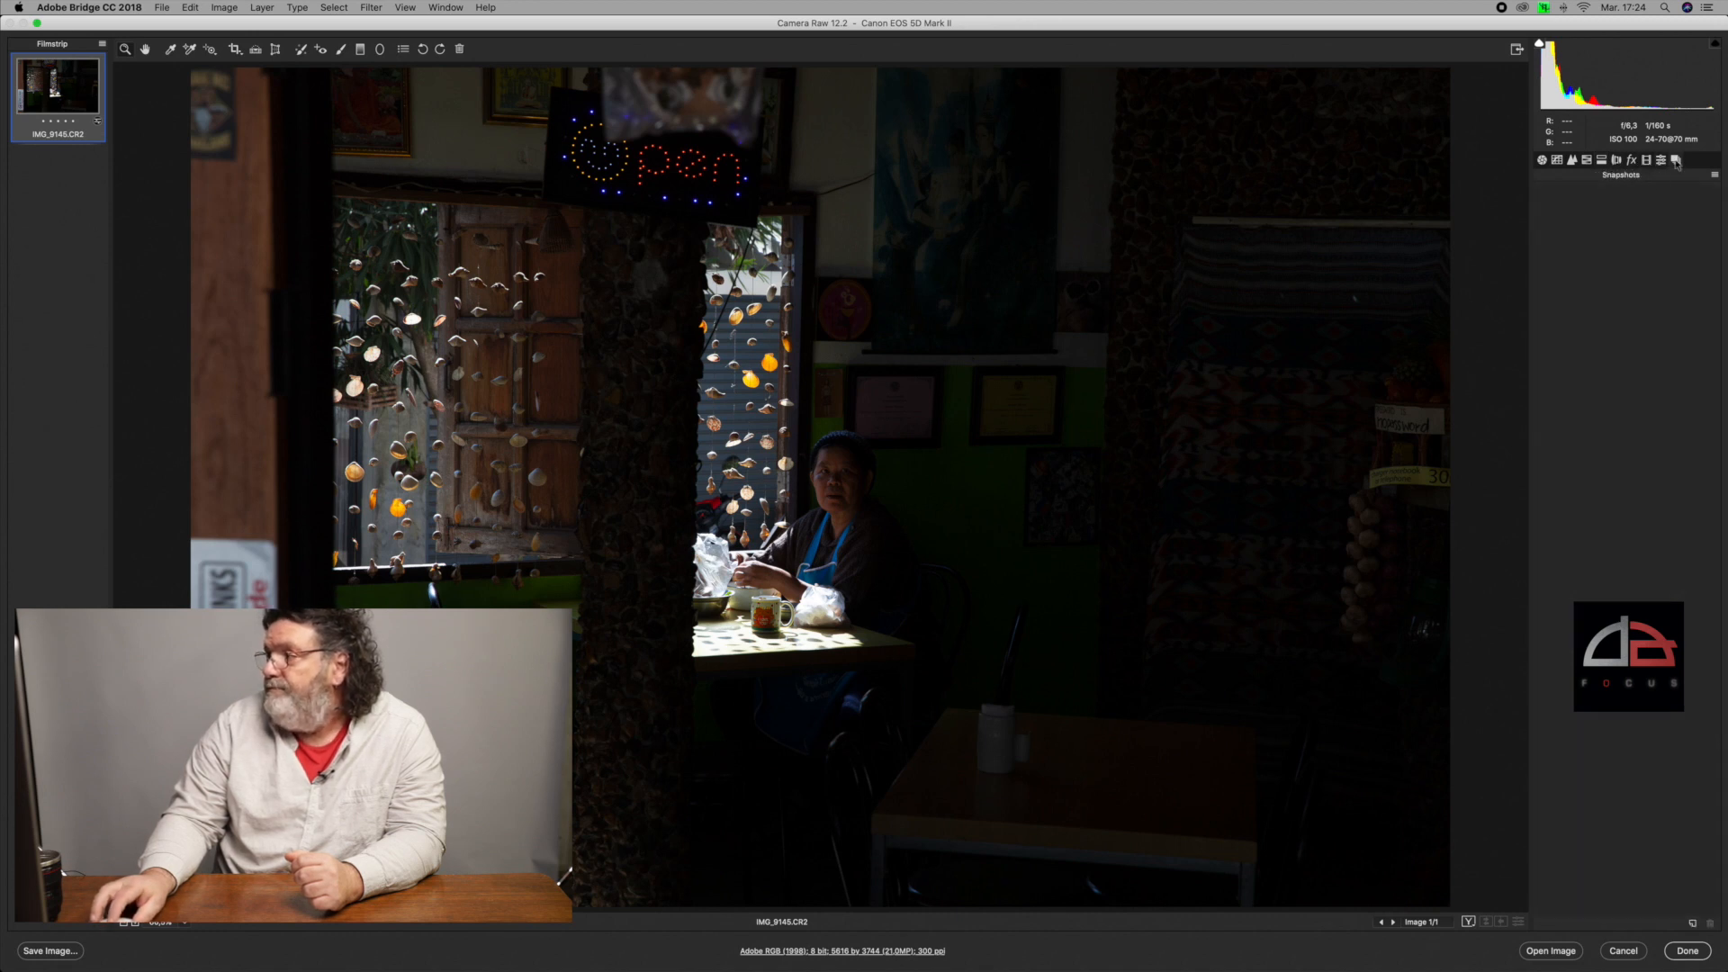
click(1542, 161)
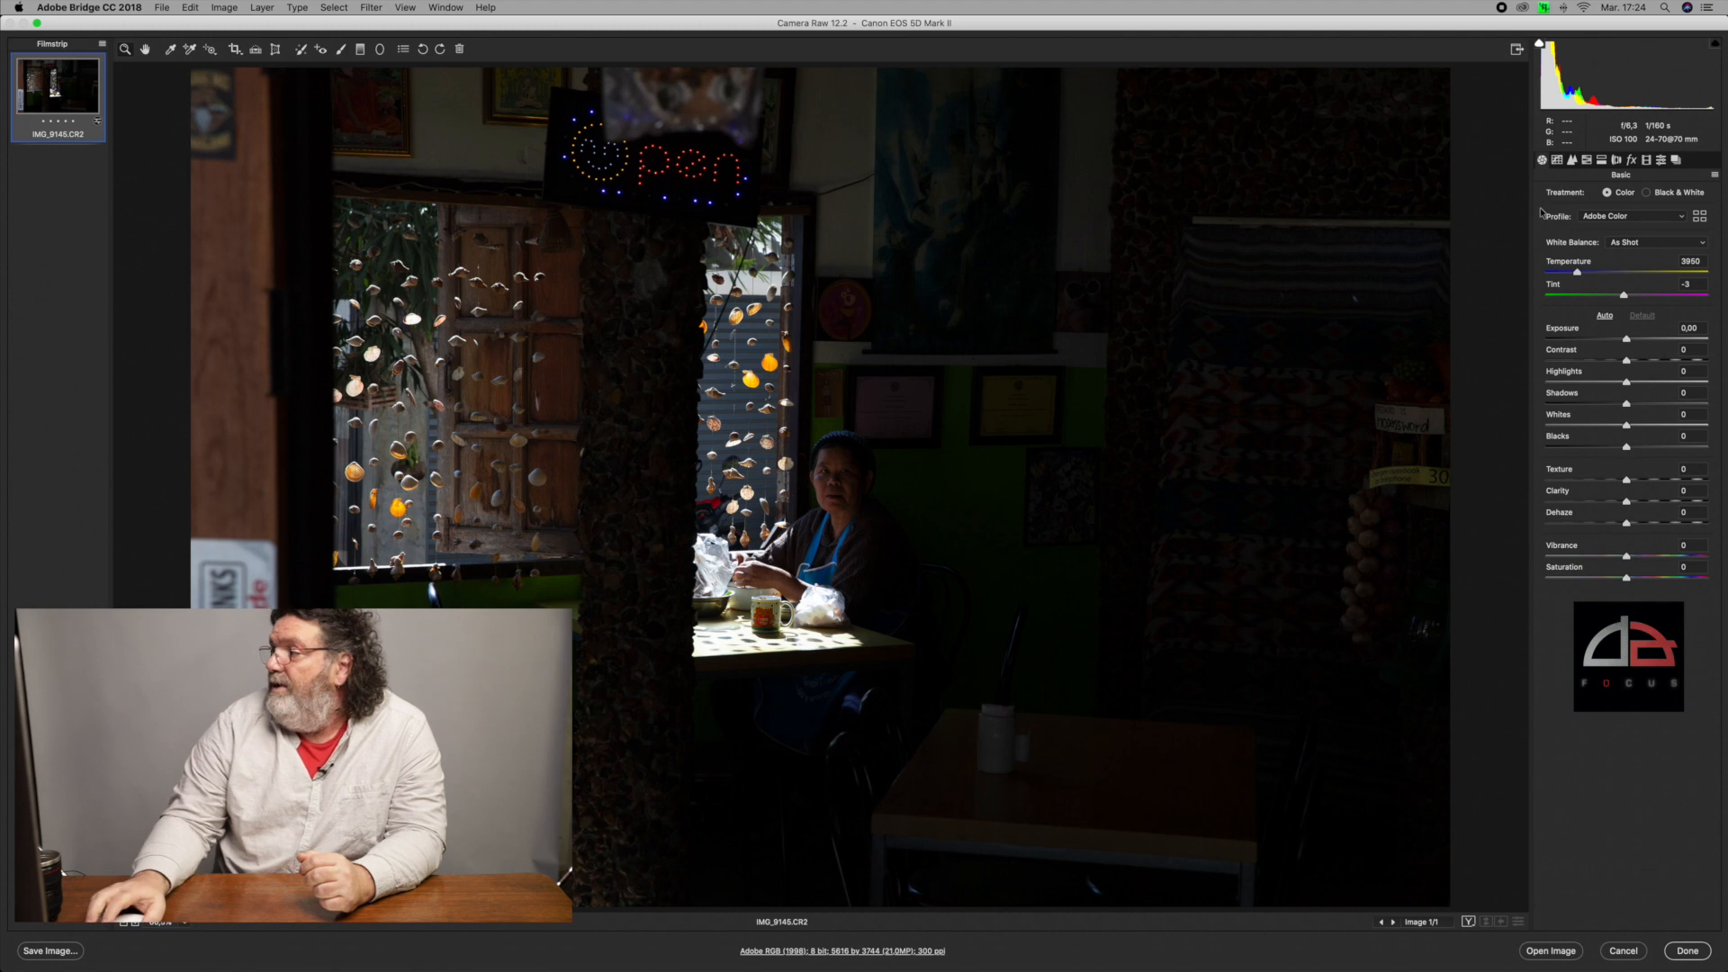
Try the Black & White treatment on the photo, and restore the Color treatment
click(1648, 194)
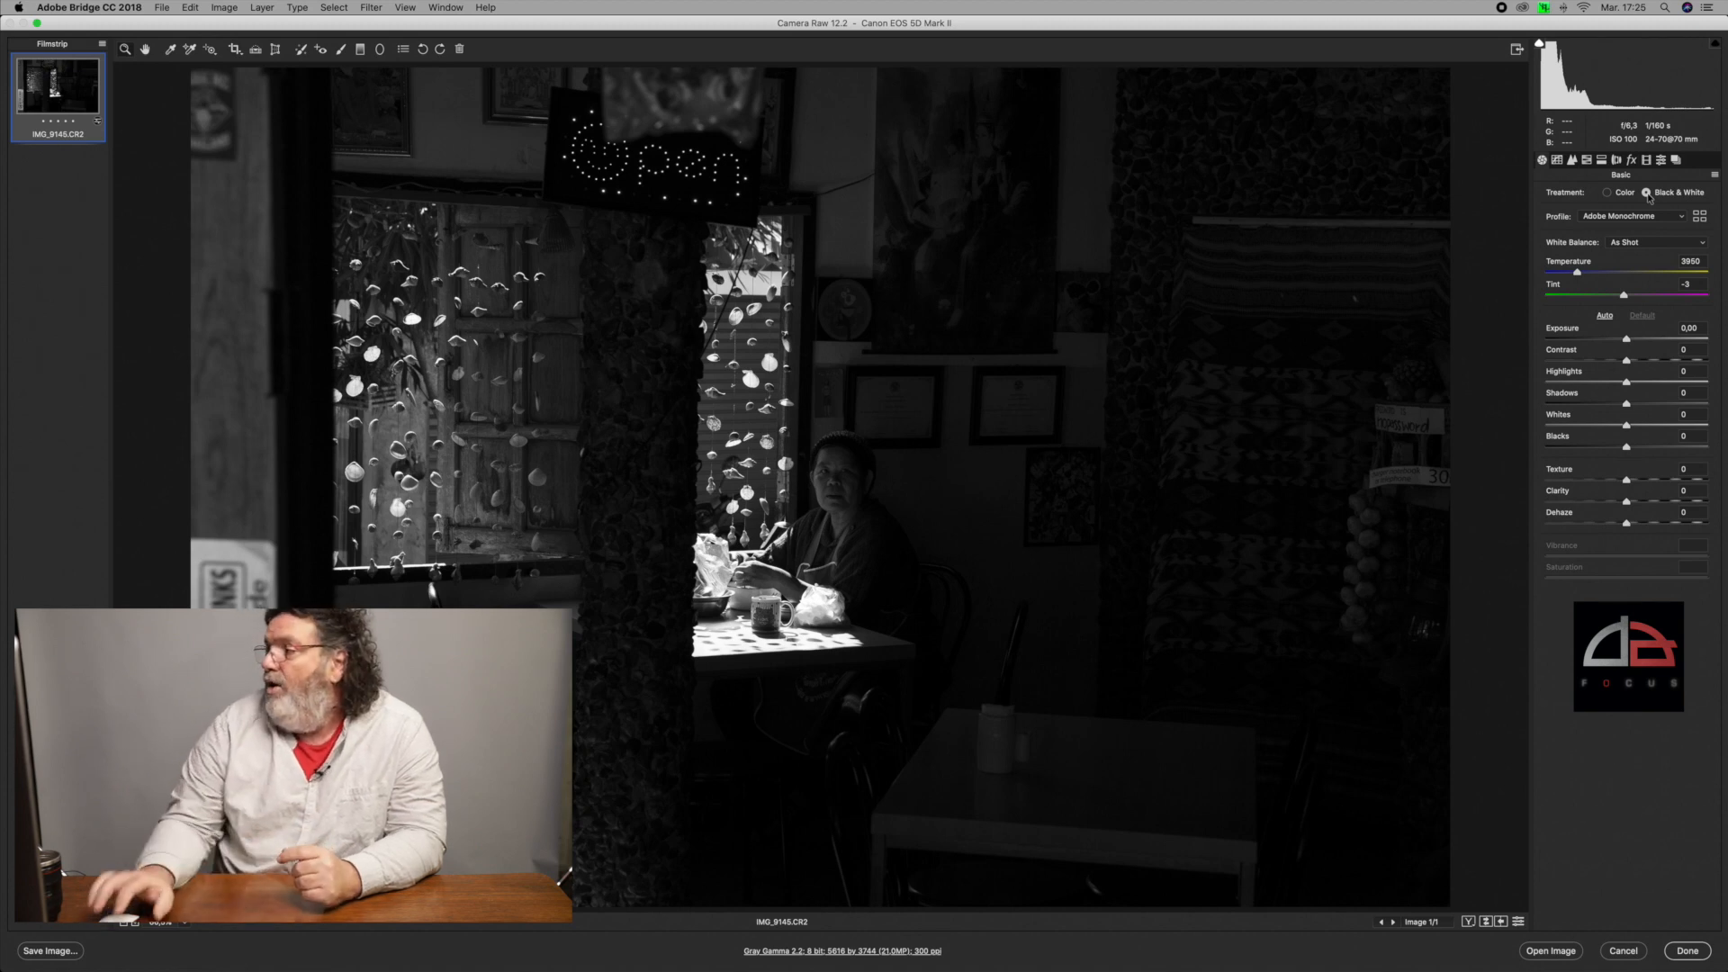
click(1606, 193)
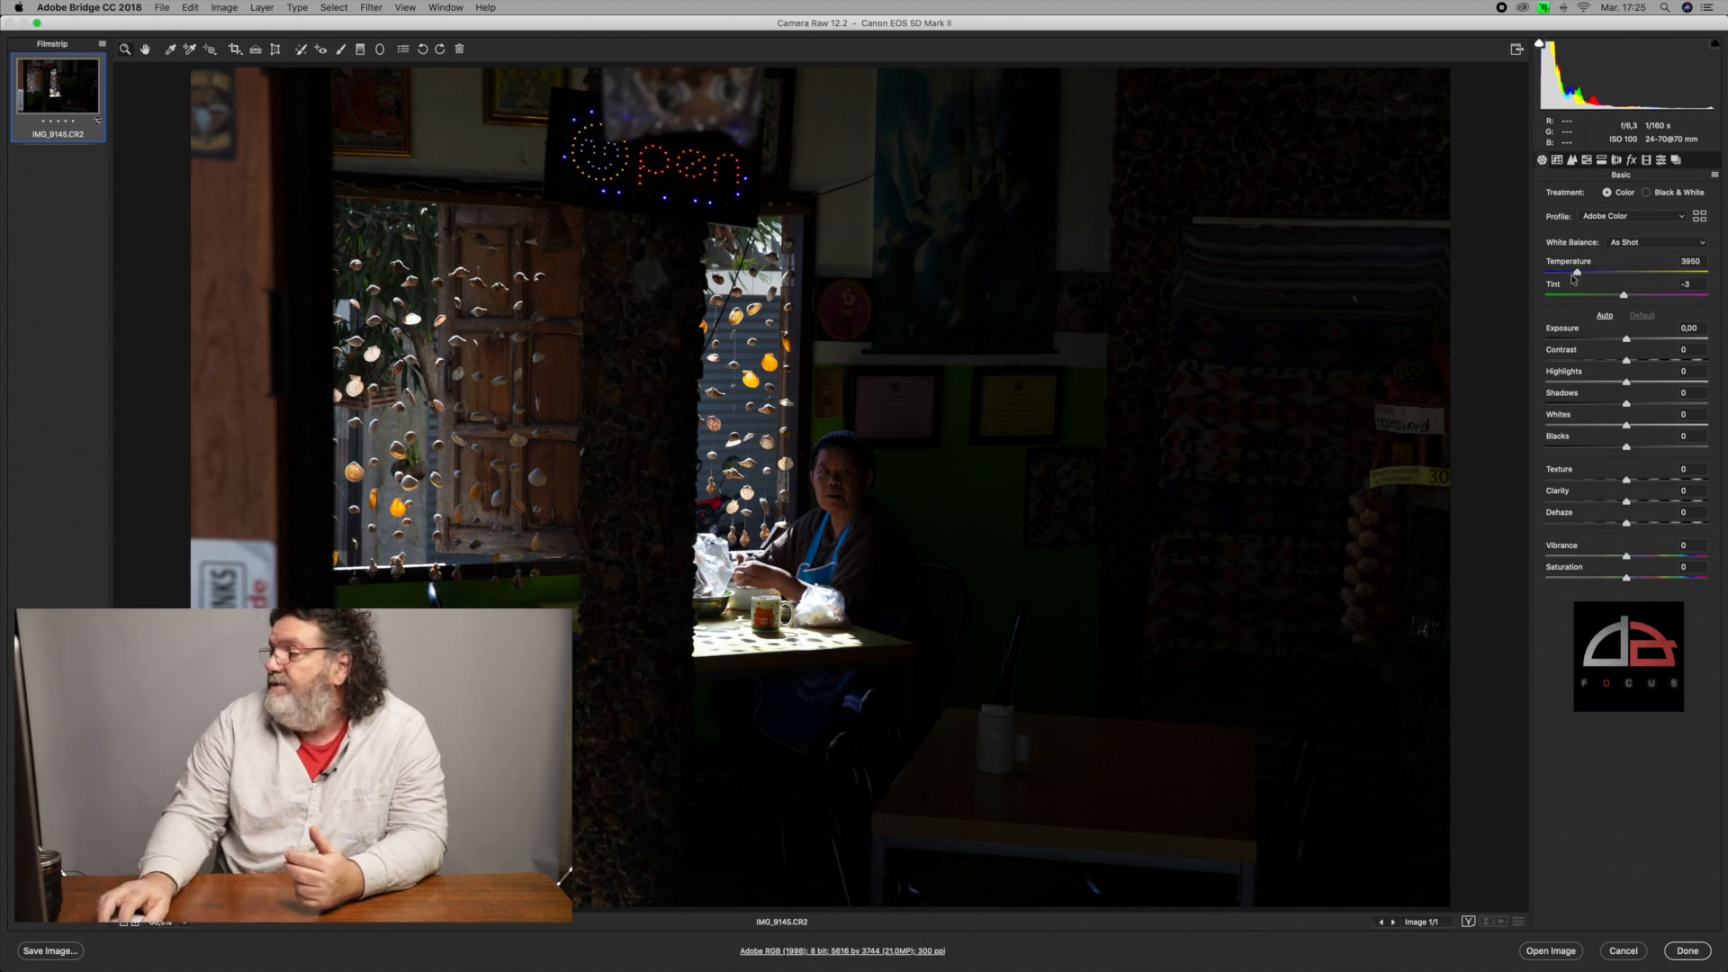
Try cooler and warmer white balance temperatures between 2700 and 9100, and restore the temperature to 3950
drag(1576, 276, 1556, 276)
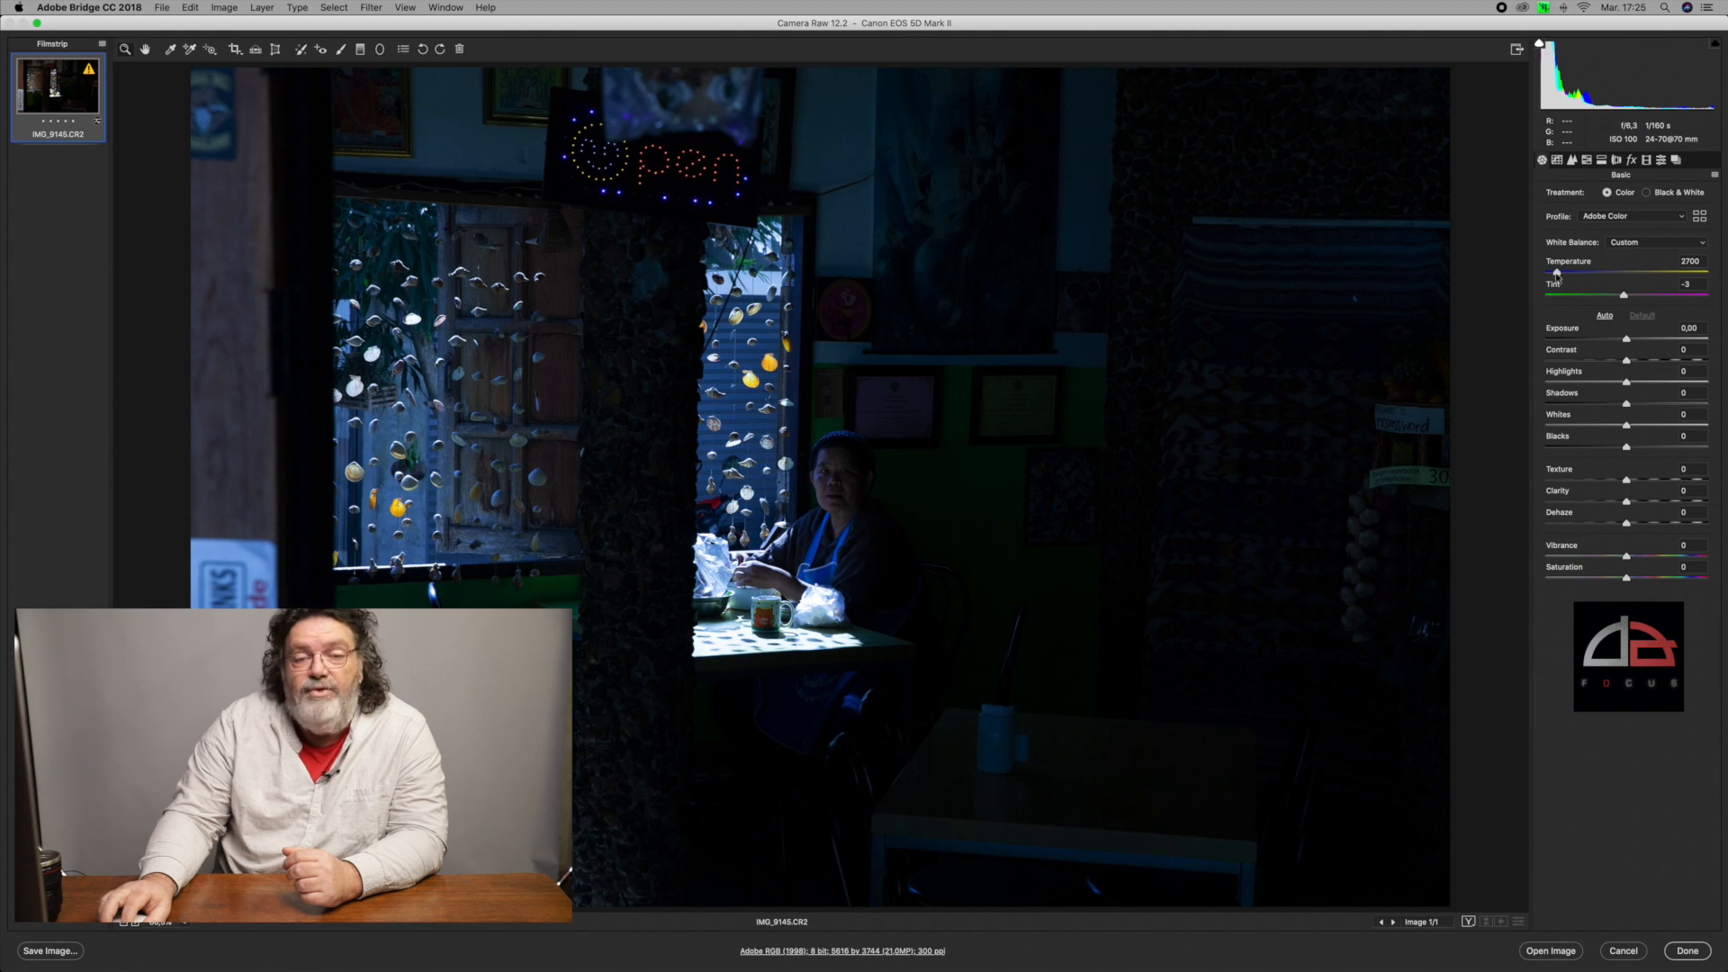
drag(1556, 276, 1600, 278)
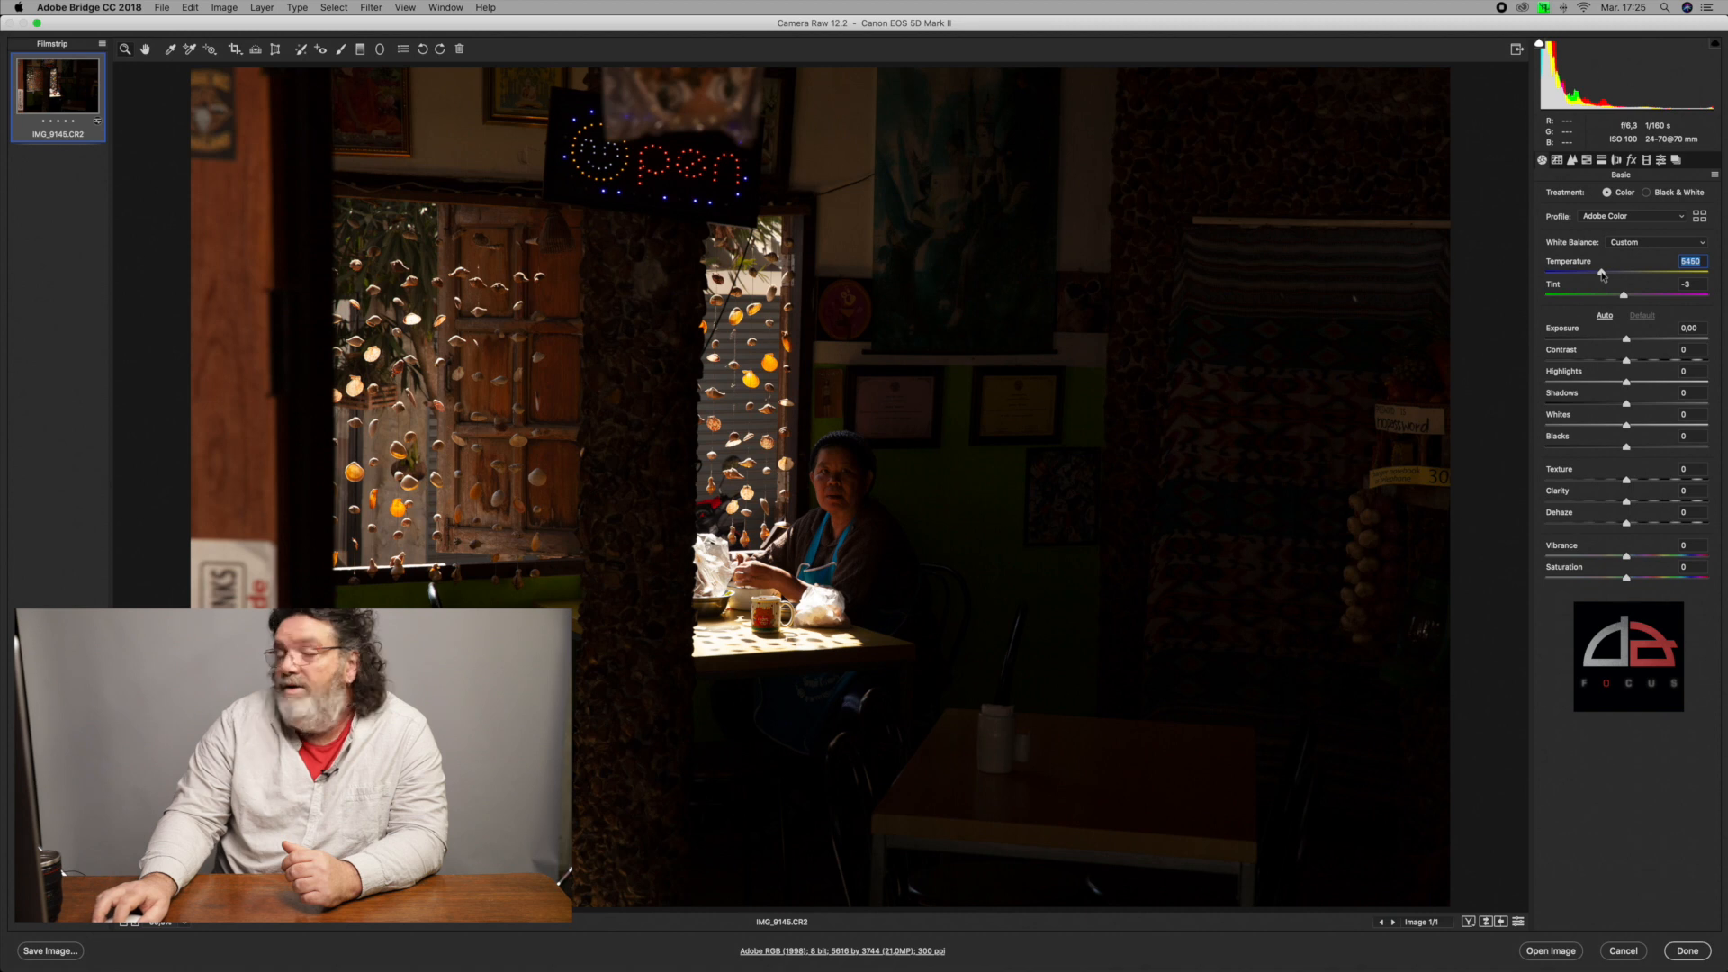
mouse_move(1594, 277)
mouse_down()
mouse_move(1570, 275)
mouse_move(1708, 278)
mouse_move(1564, 273)
mouse_up()
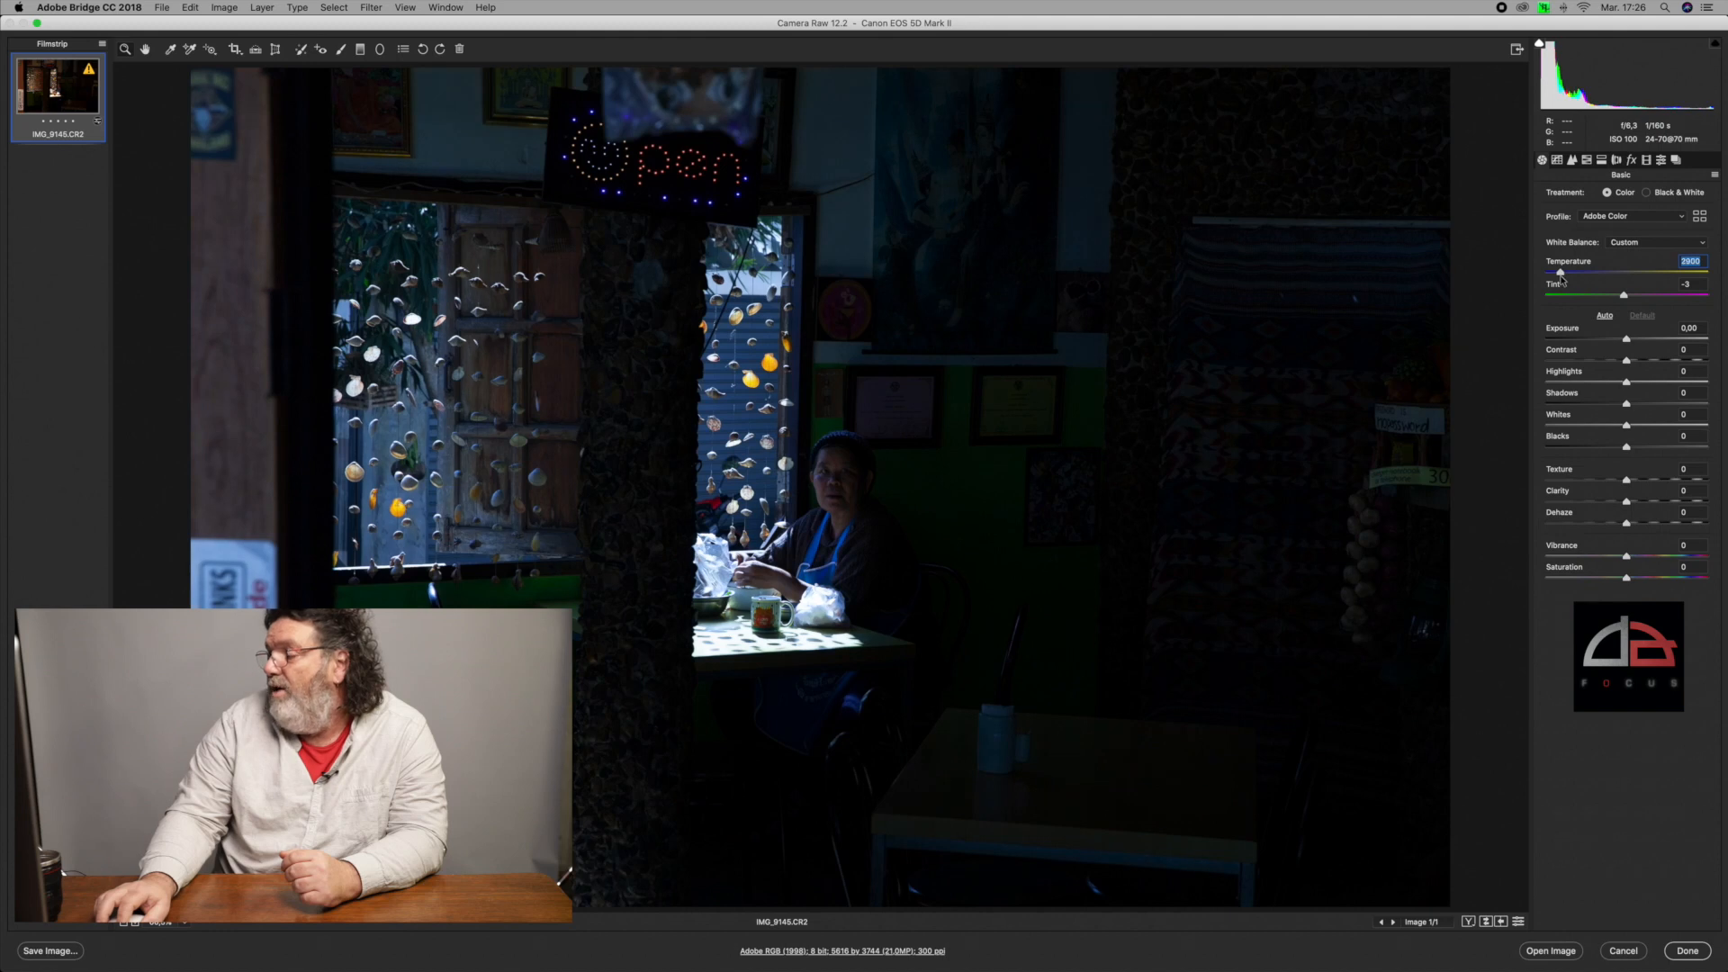
drag(1563, 277, 1609, 277)
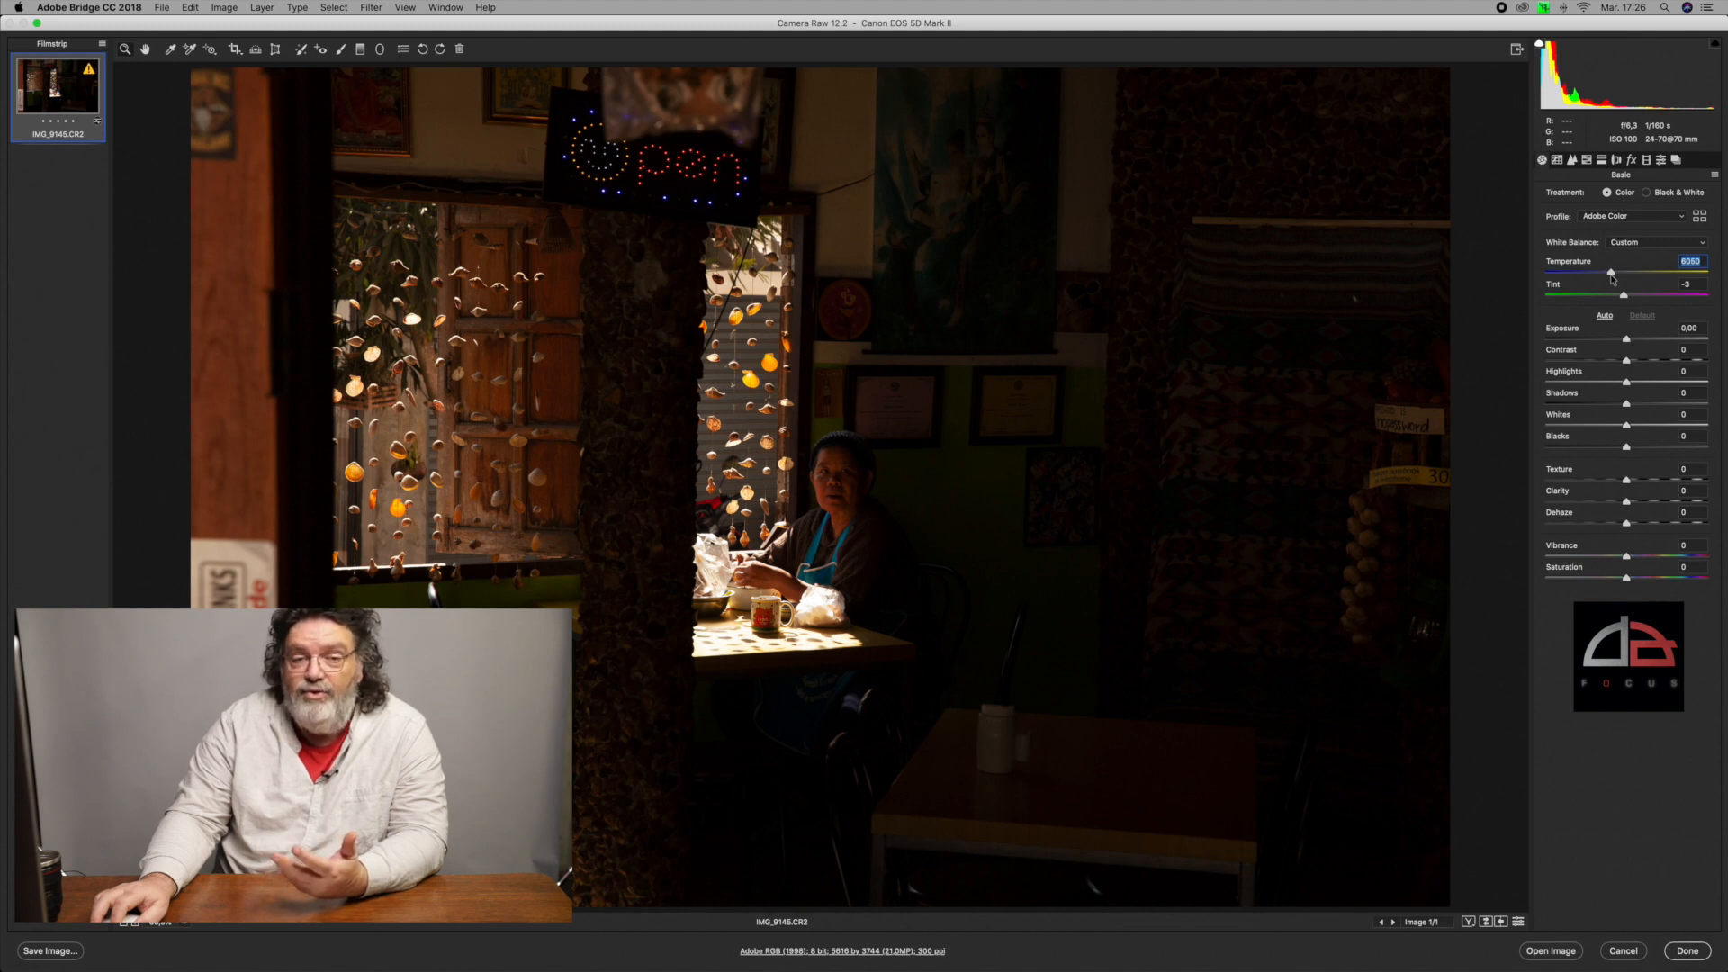
drag(1612, 275, 1599, 278)
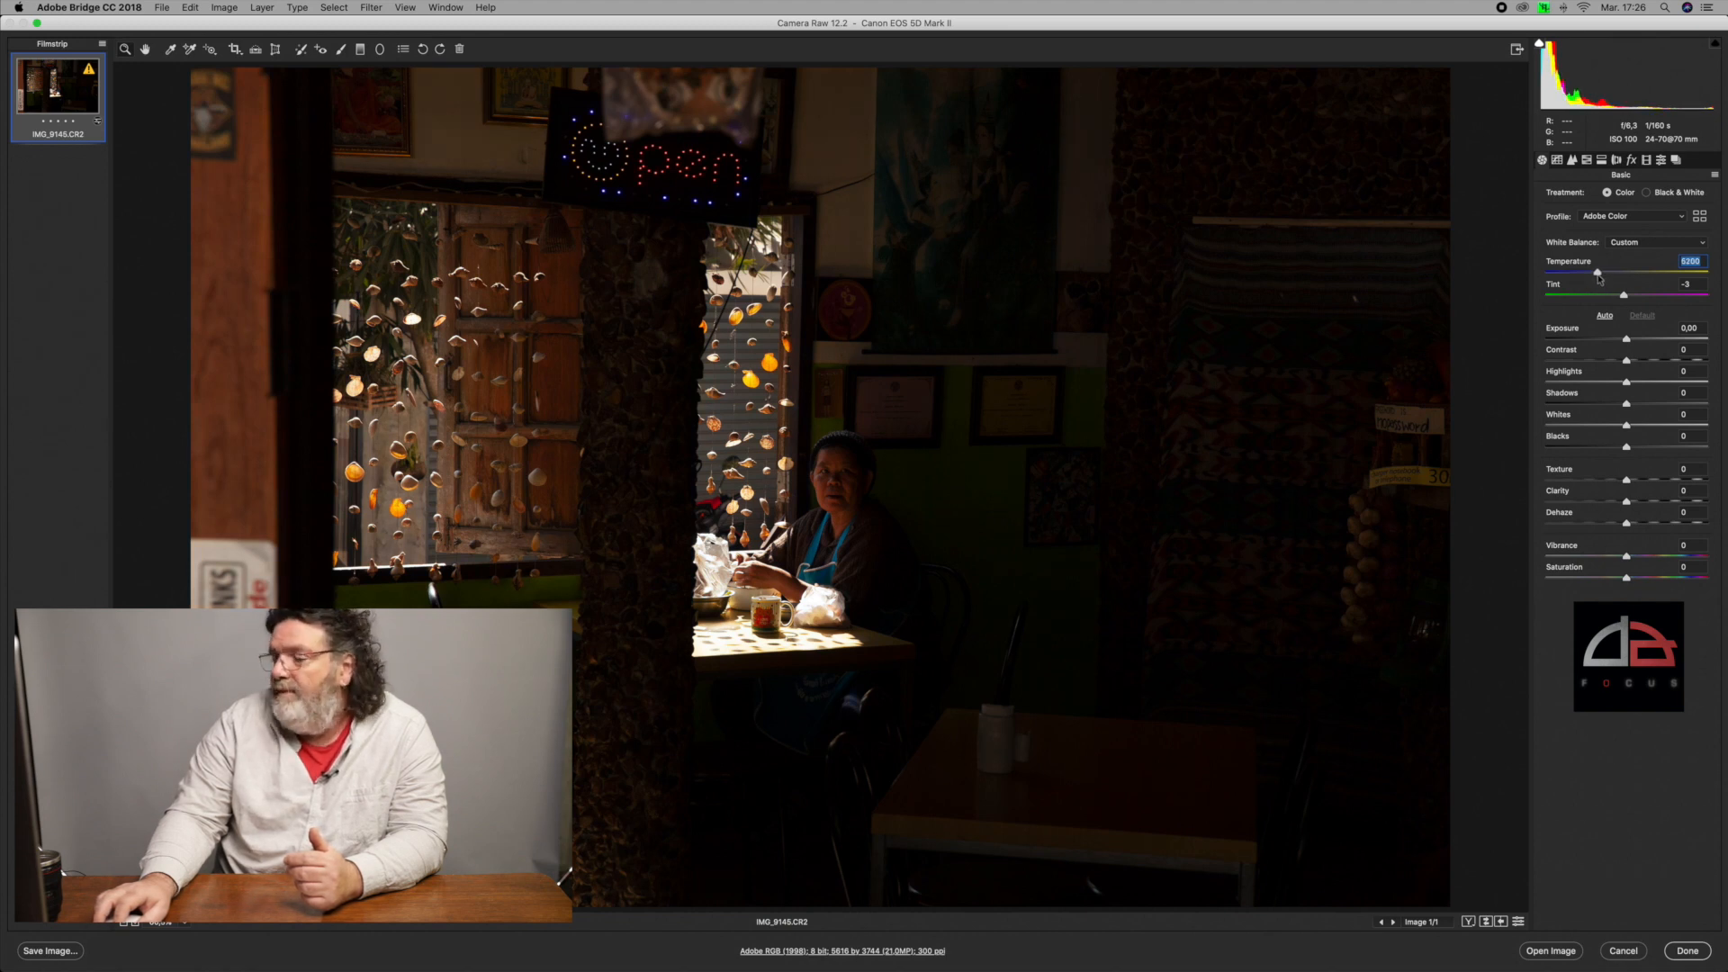
double_click(1598, 273)
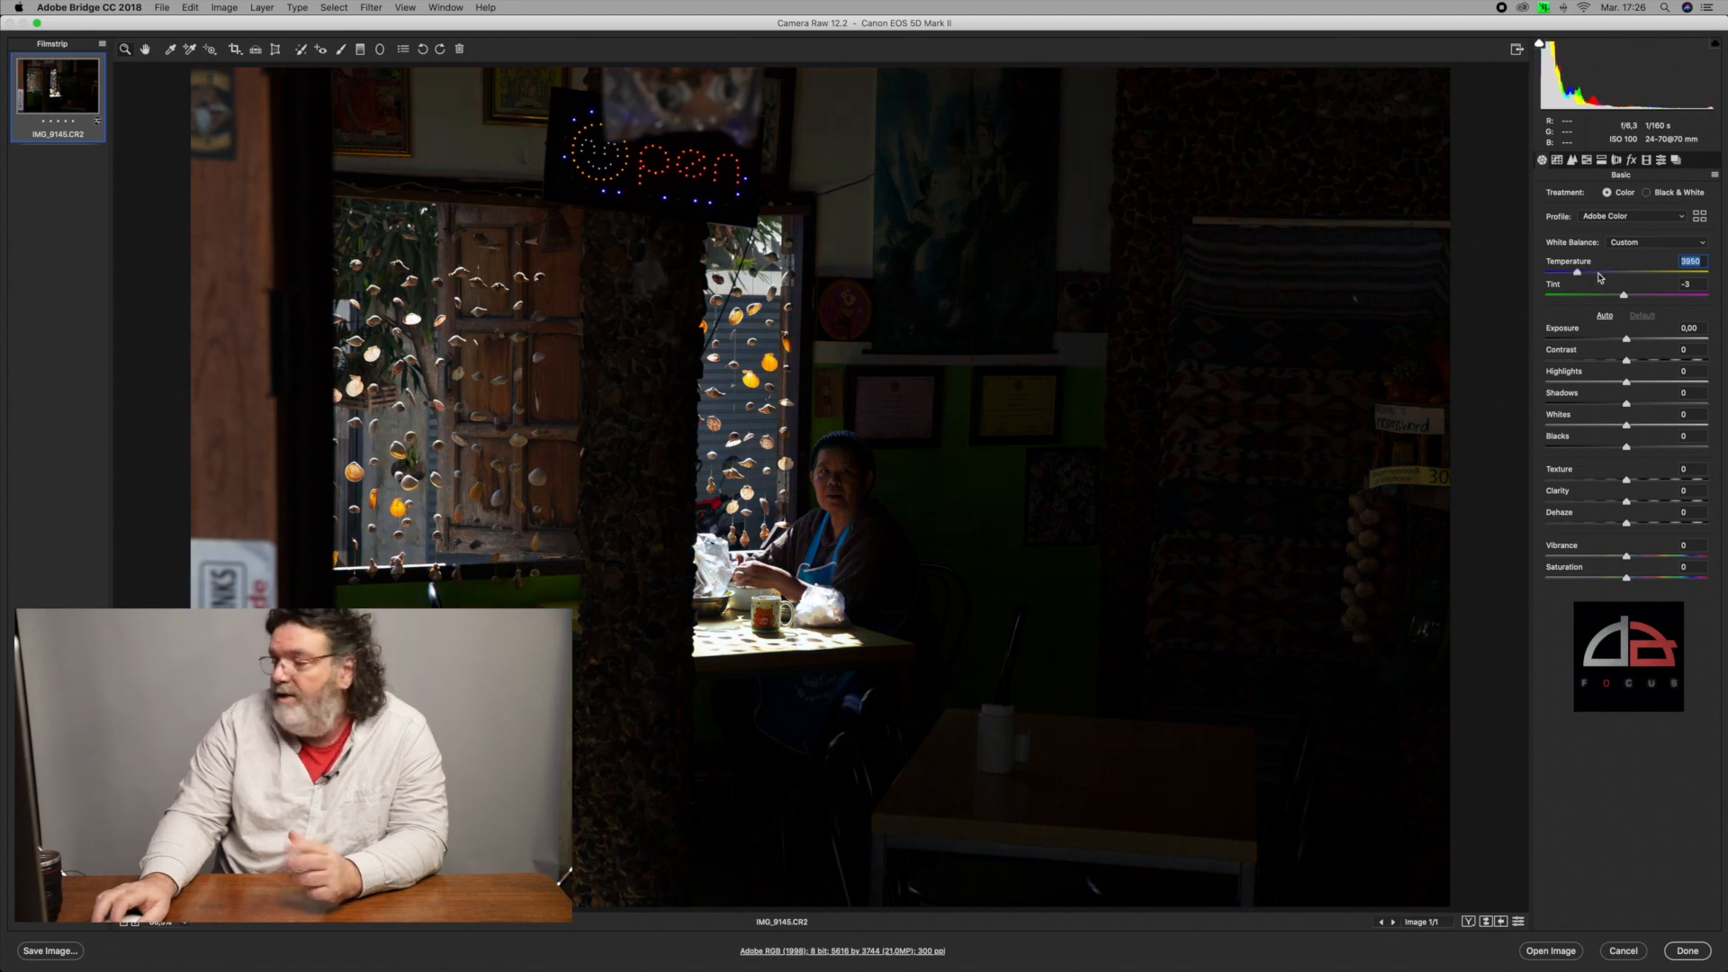
drag(1580, 273, 1654, 279)
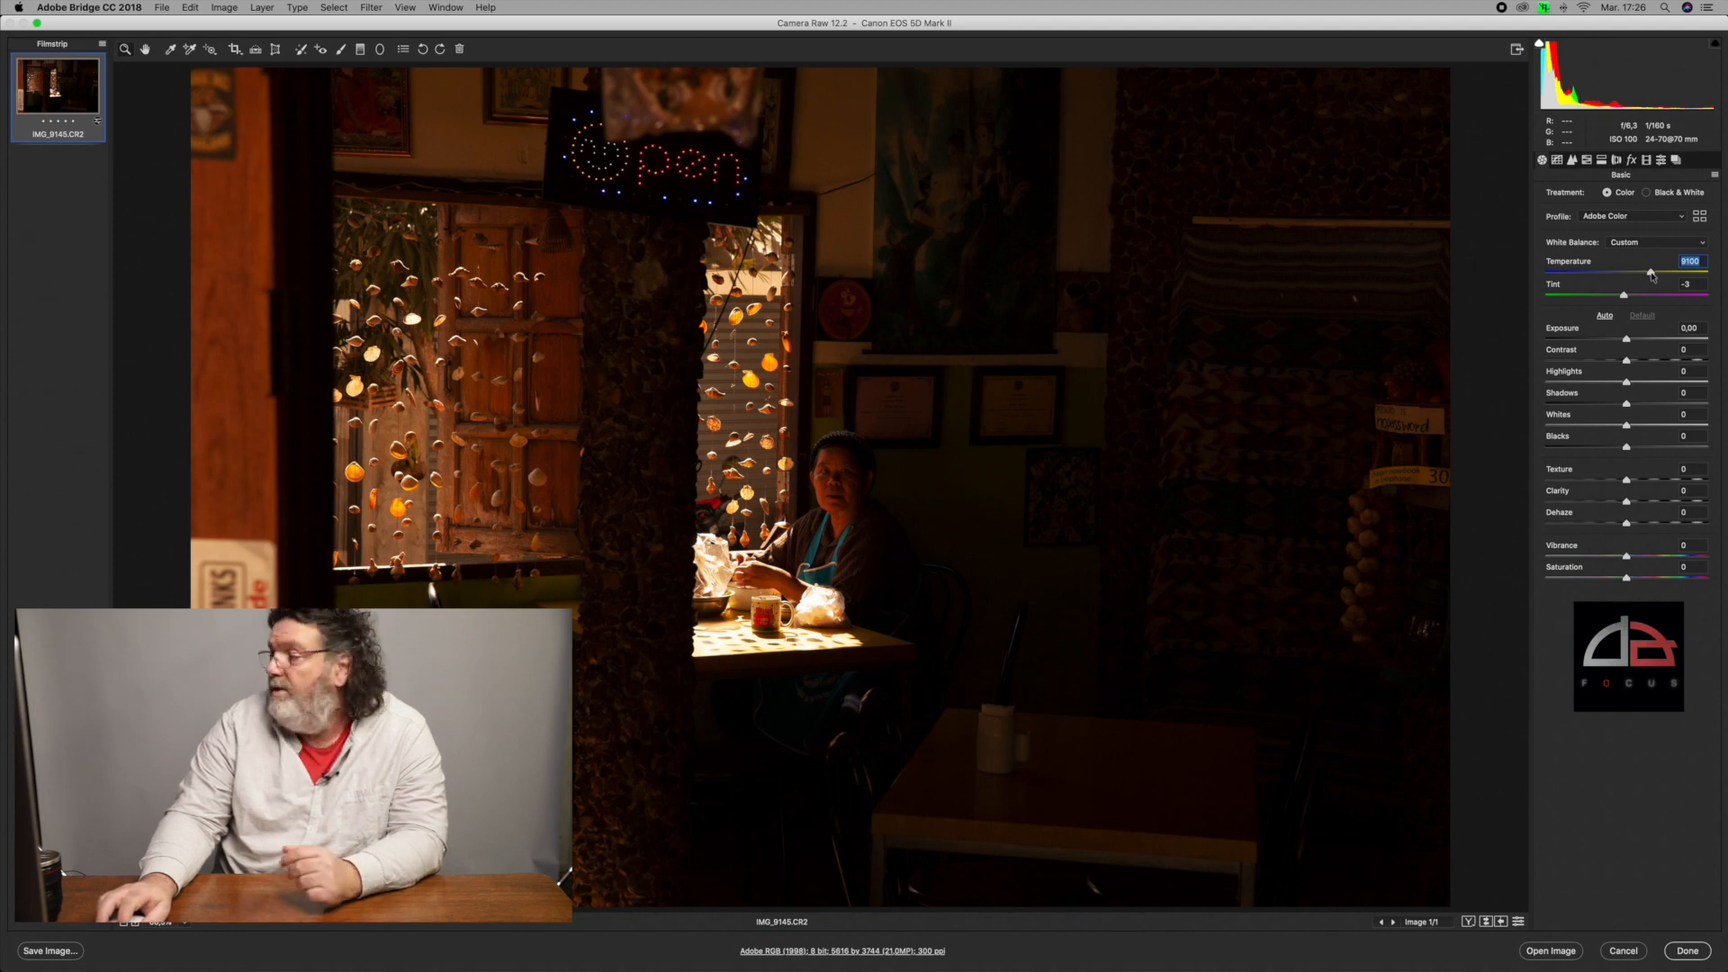
text(3950)
key(Return)
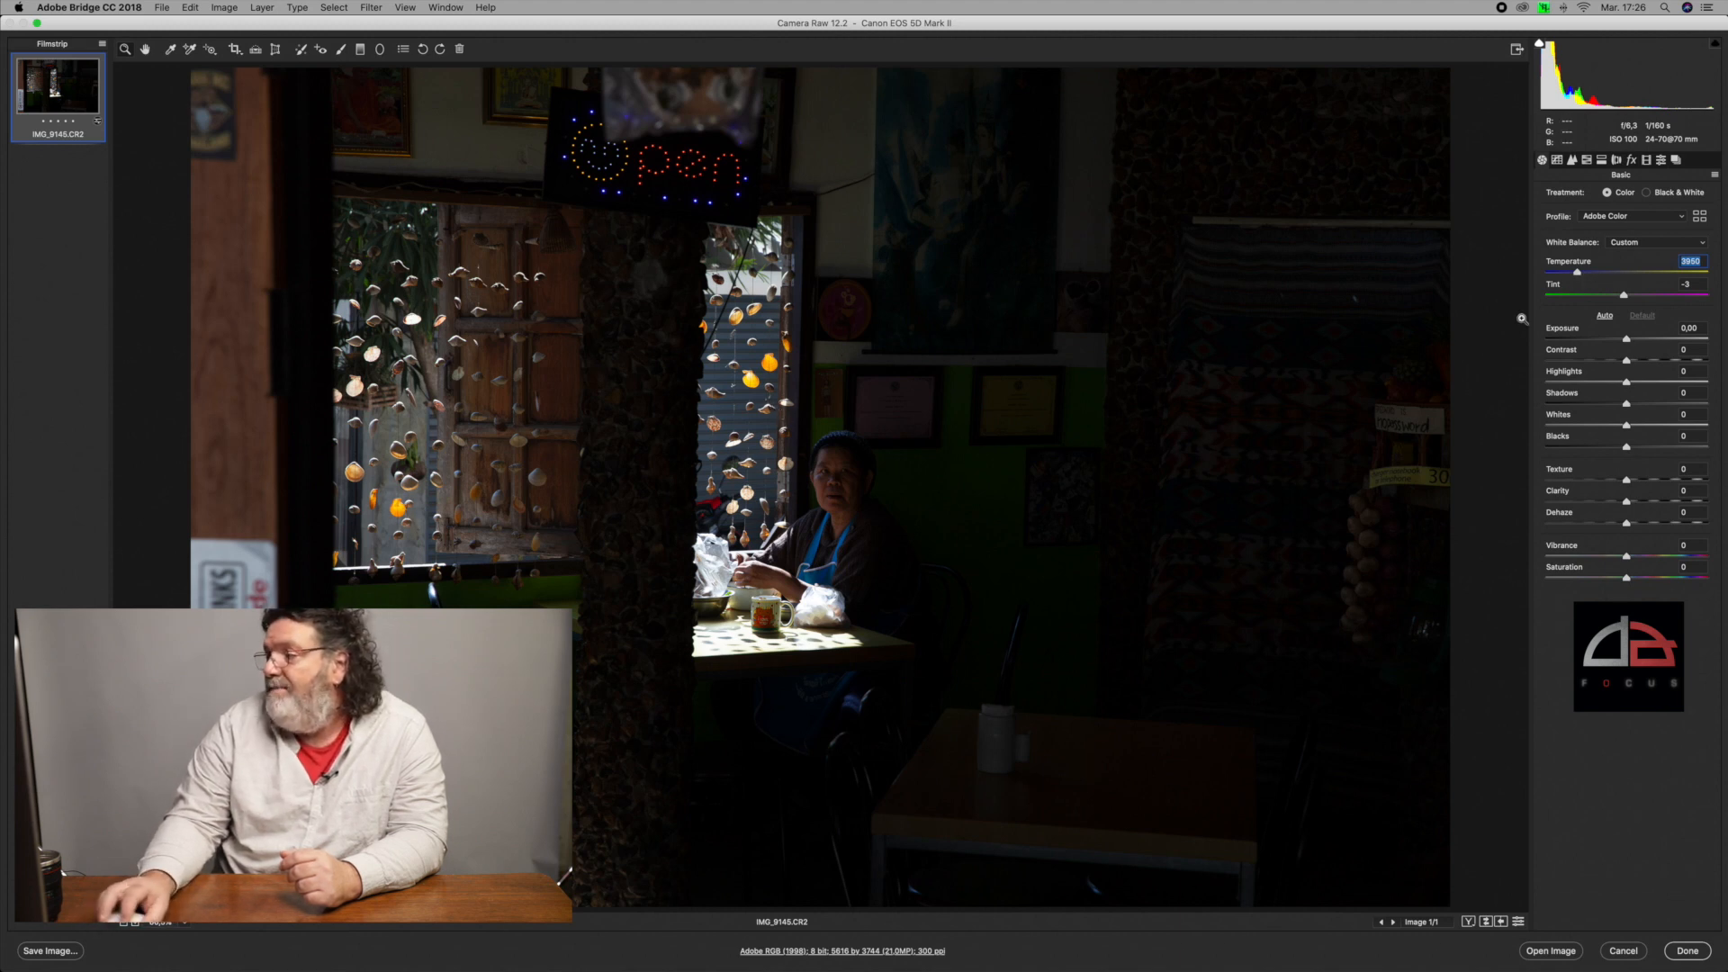
Set the white balance temperature to 4700, and try a greener tint before resetting the tint to -3
drag(1578, 275, 1588, 277)
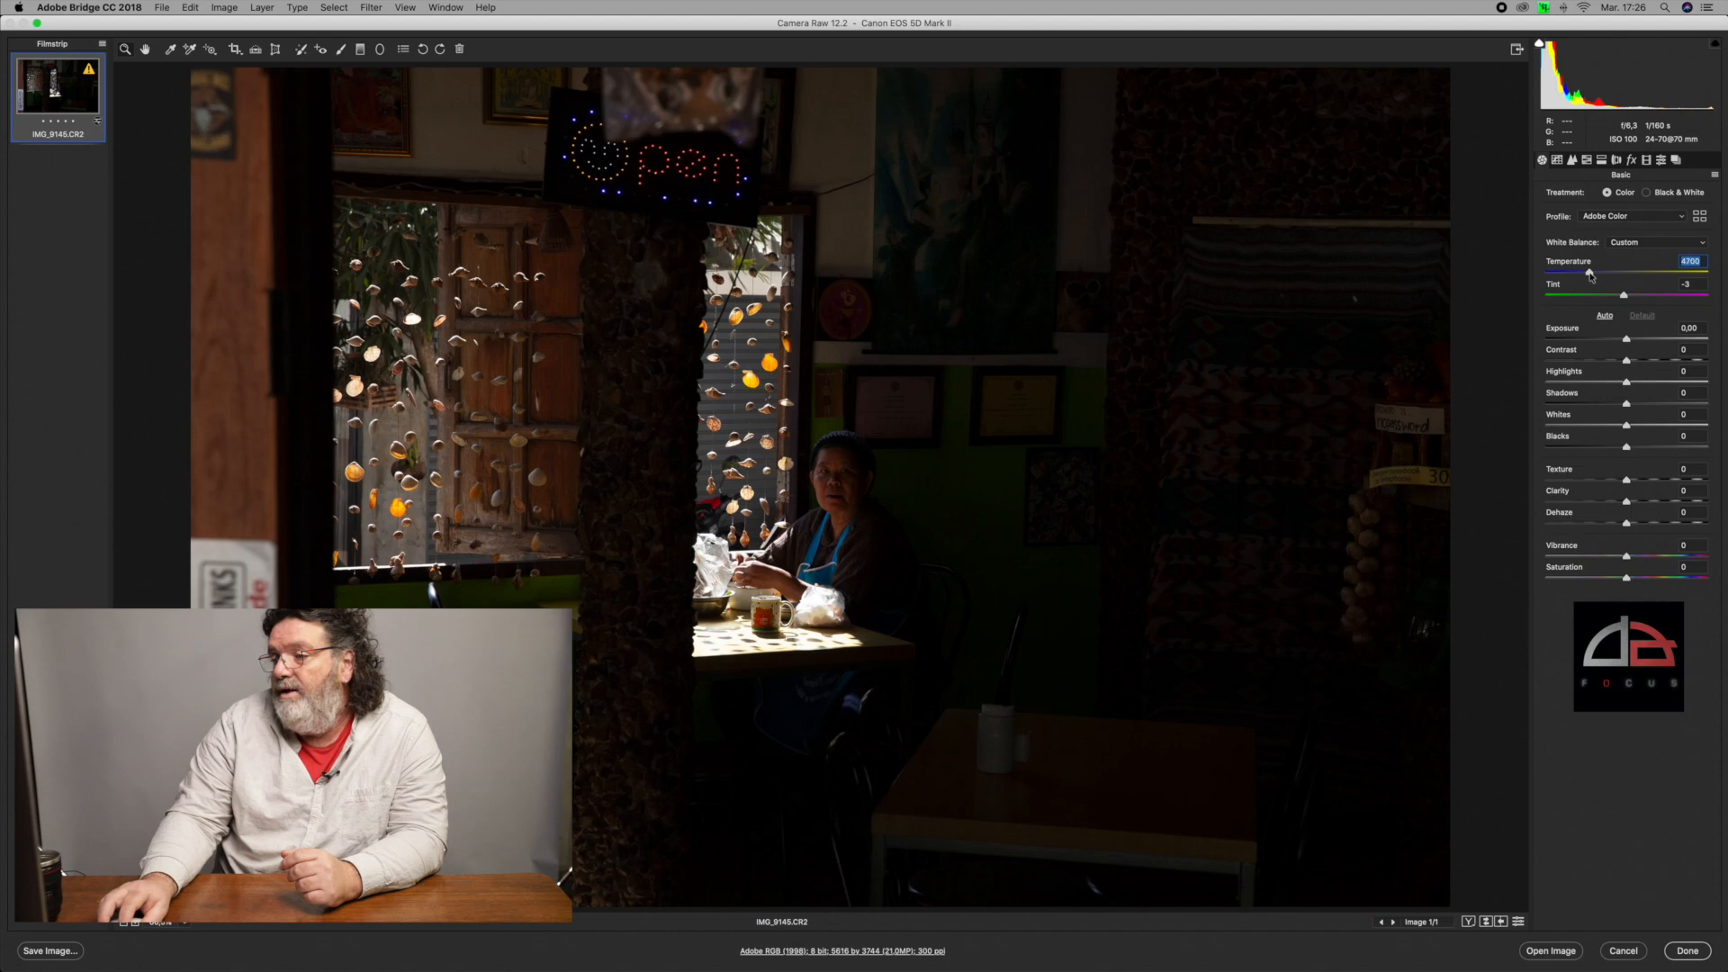
mouse_move(1590, 276)
mouse_down()
mouse_move(1625, 279)
mouse_move(1589, 278)
mouse_up()
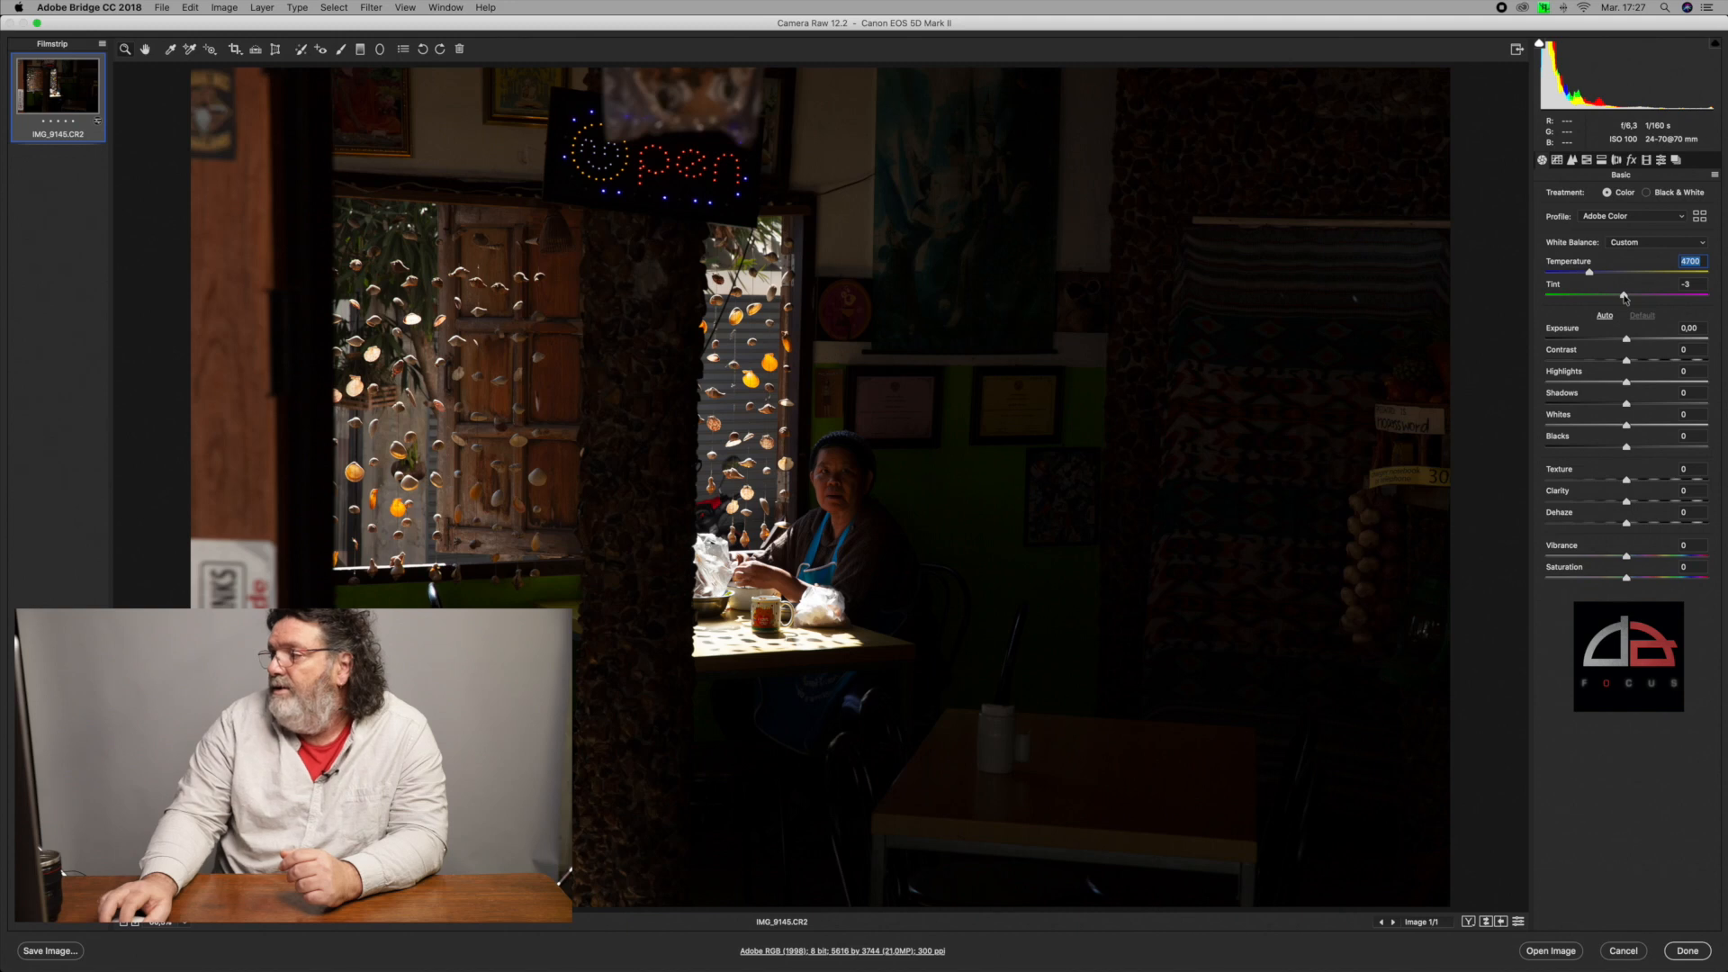
mouse_move(1624, 297)
mouse_down()
mouse_move(1705, 301)
mouse_move(1609, 299)
mouse_up()
double_click(1609, 296)
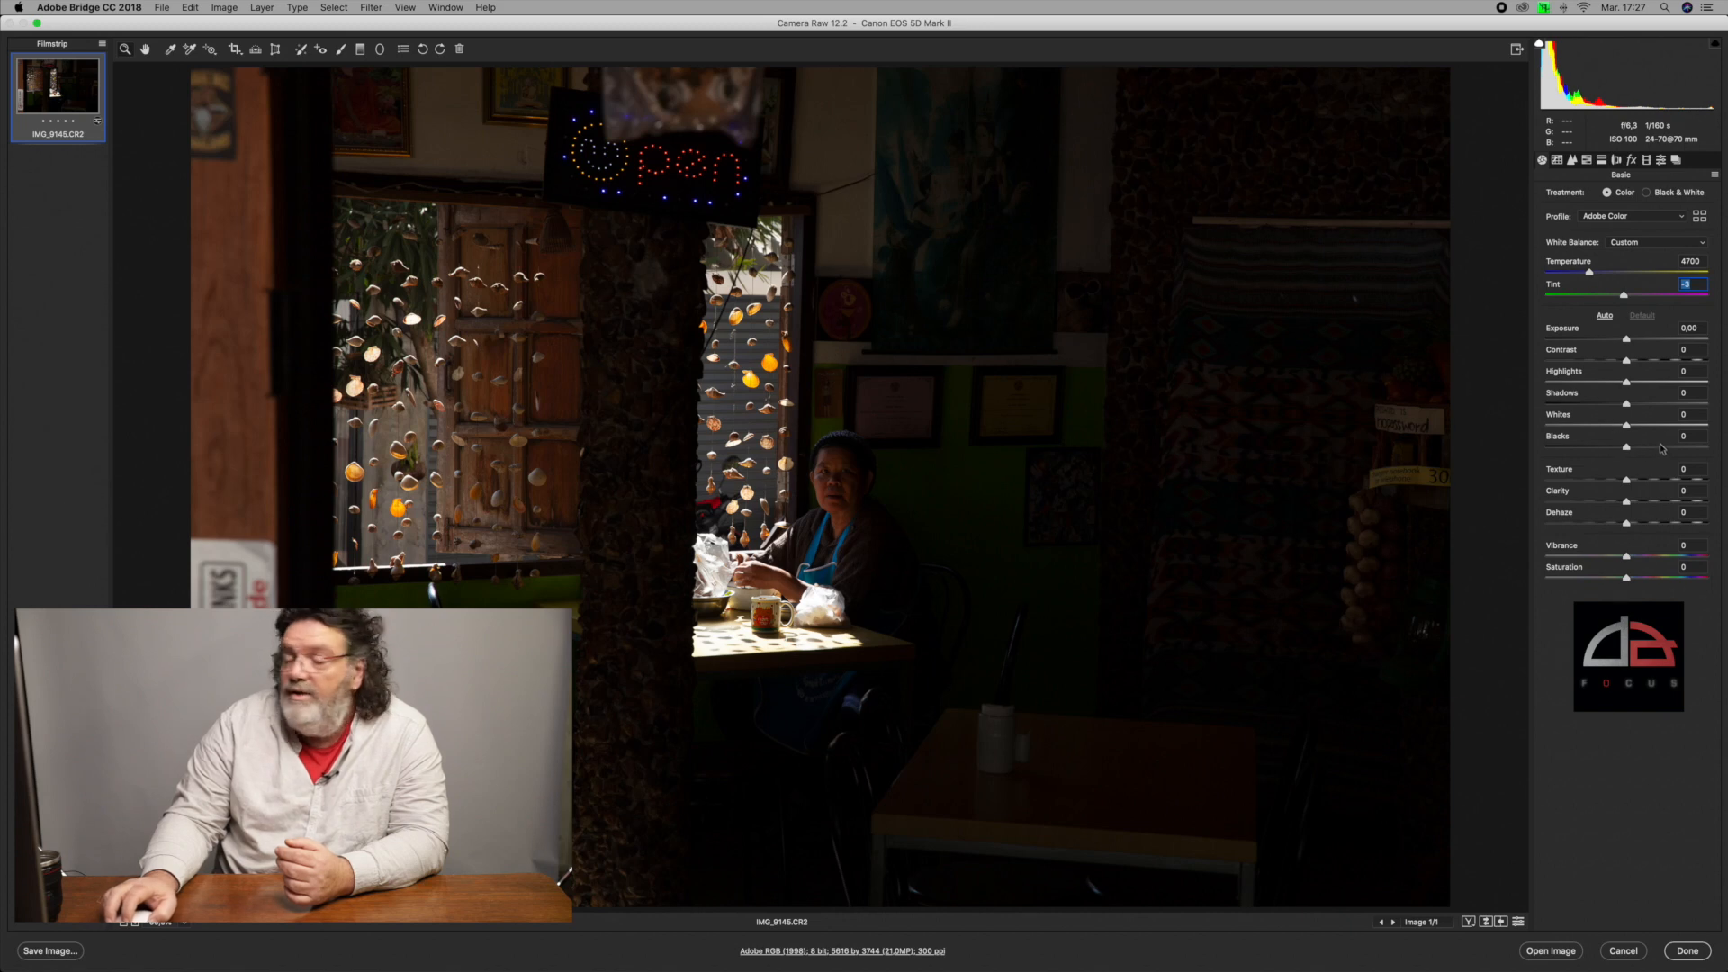
Try a darker exposure of about -1.75 and a brighter one of about +3, and reset the exposure to 0
mouse_move(1627, 340)
mouse_down()
mouse_move(1680, 347)
mouse_move(1593, 340)
mouse_move(1623, 341)
mouse_up()
double_click(1623, 340)
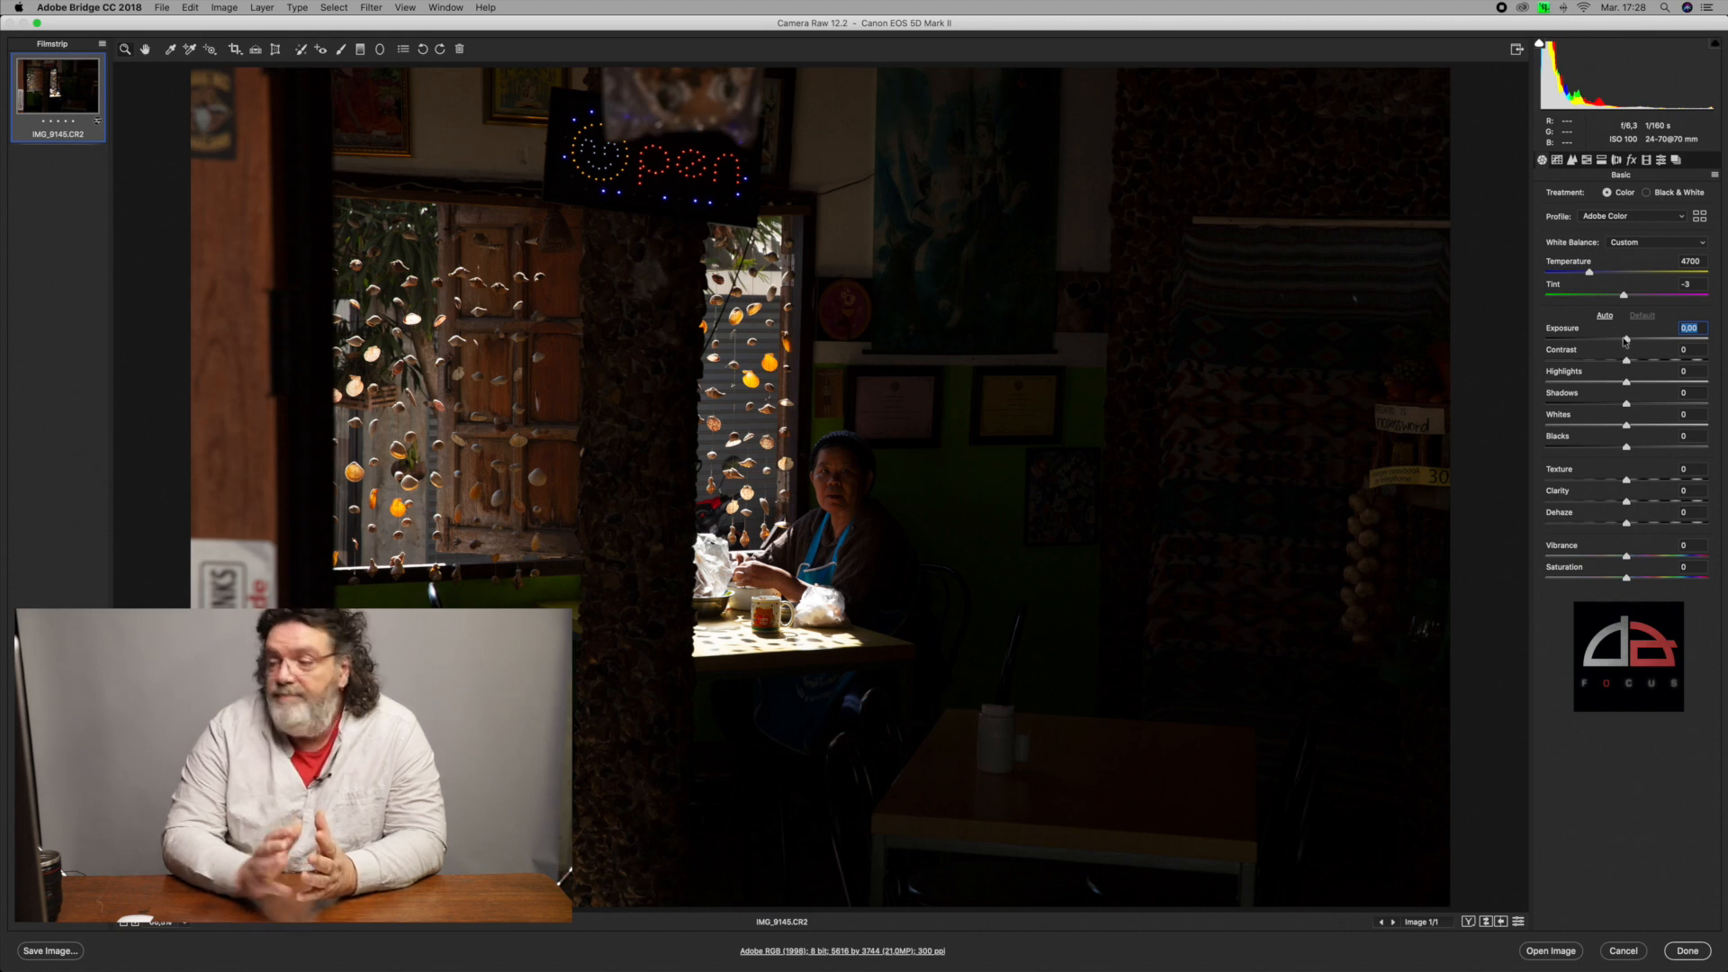
click(1599, 339)
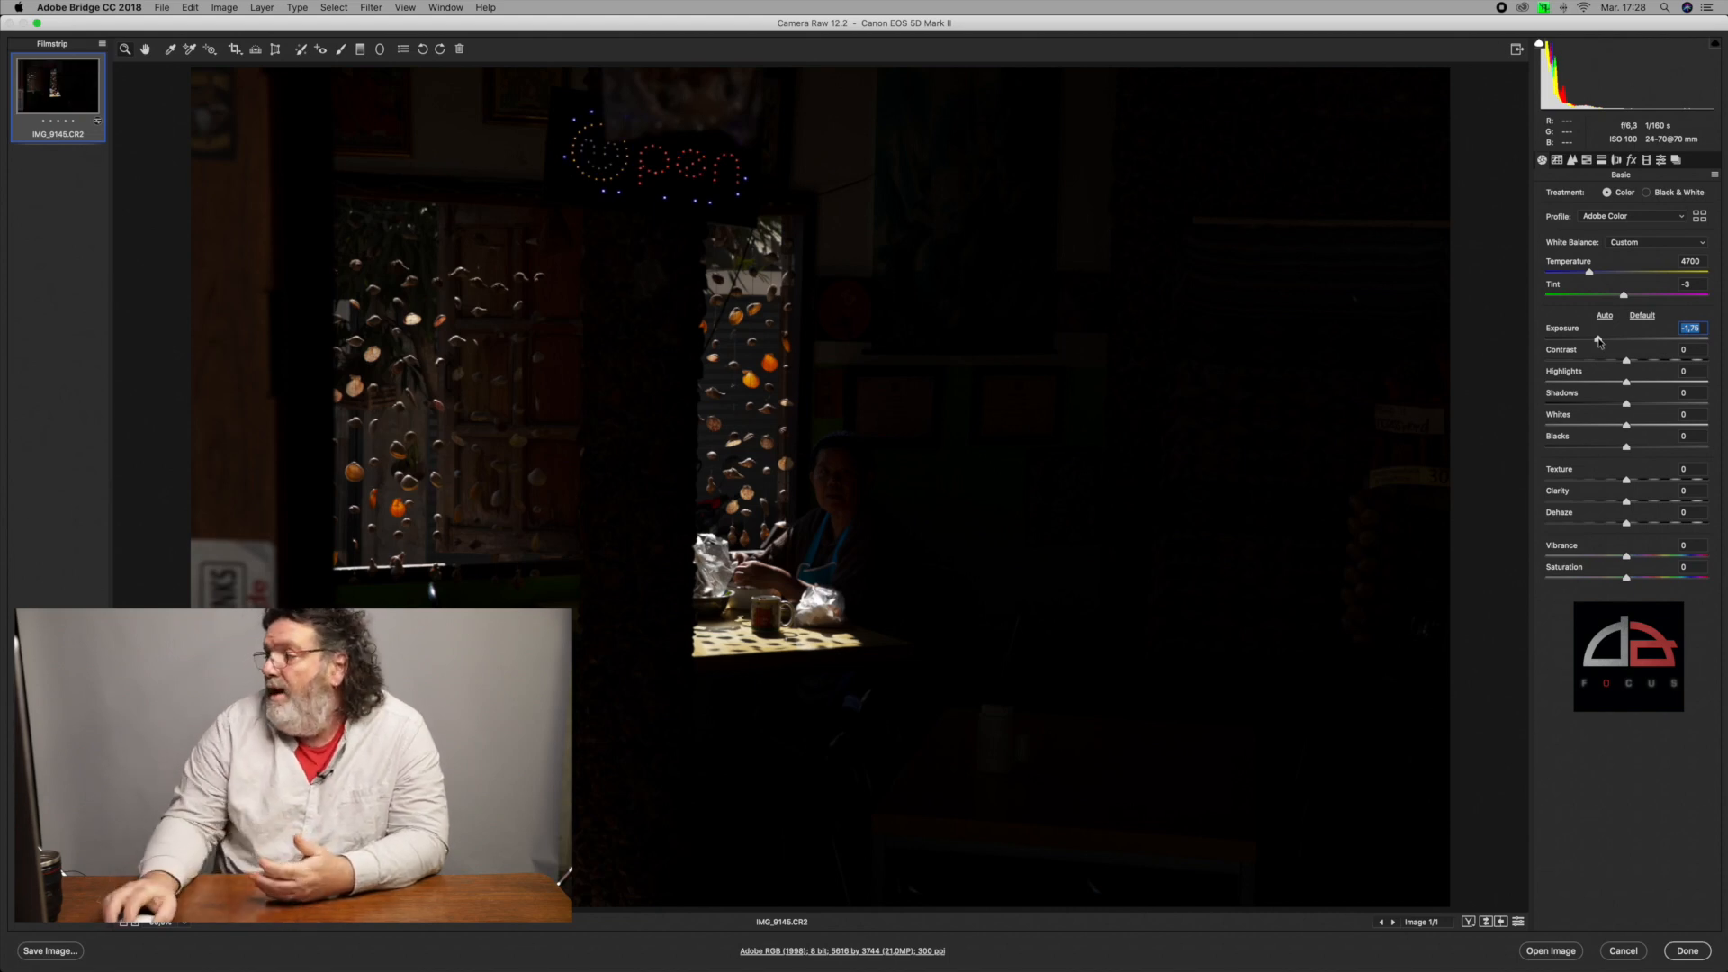
click(1675, 339)
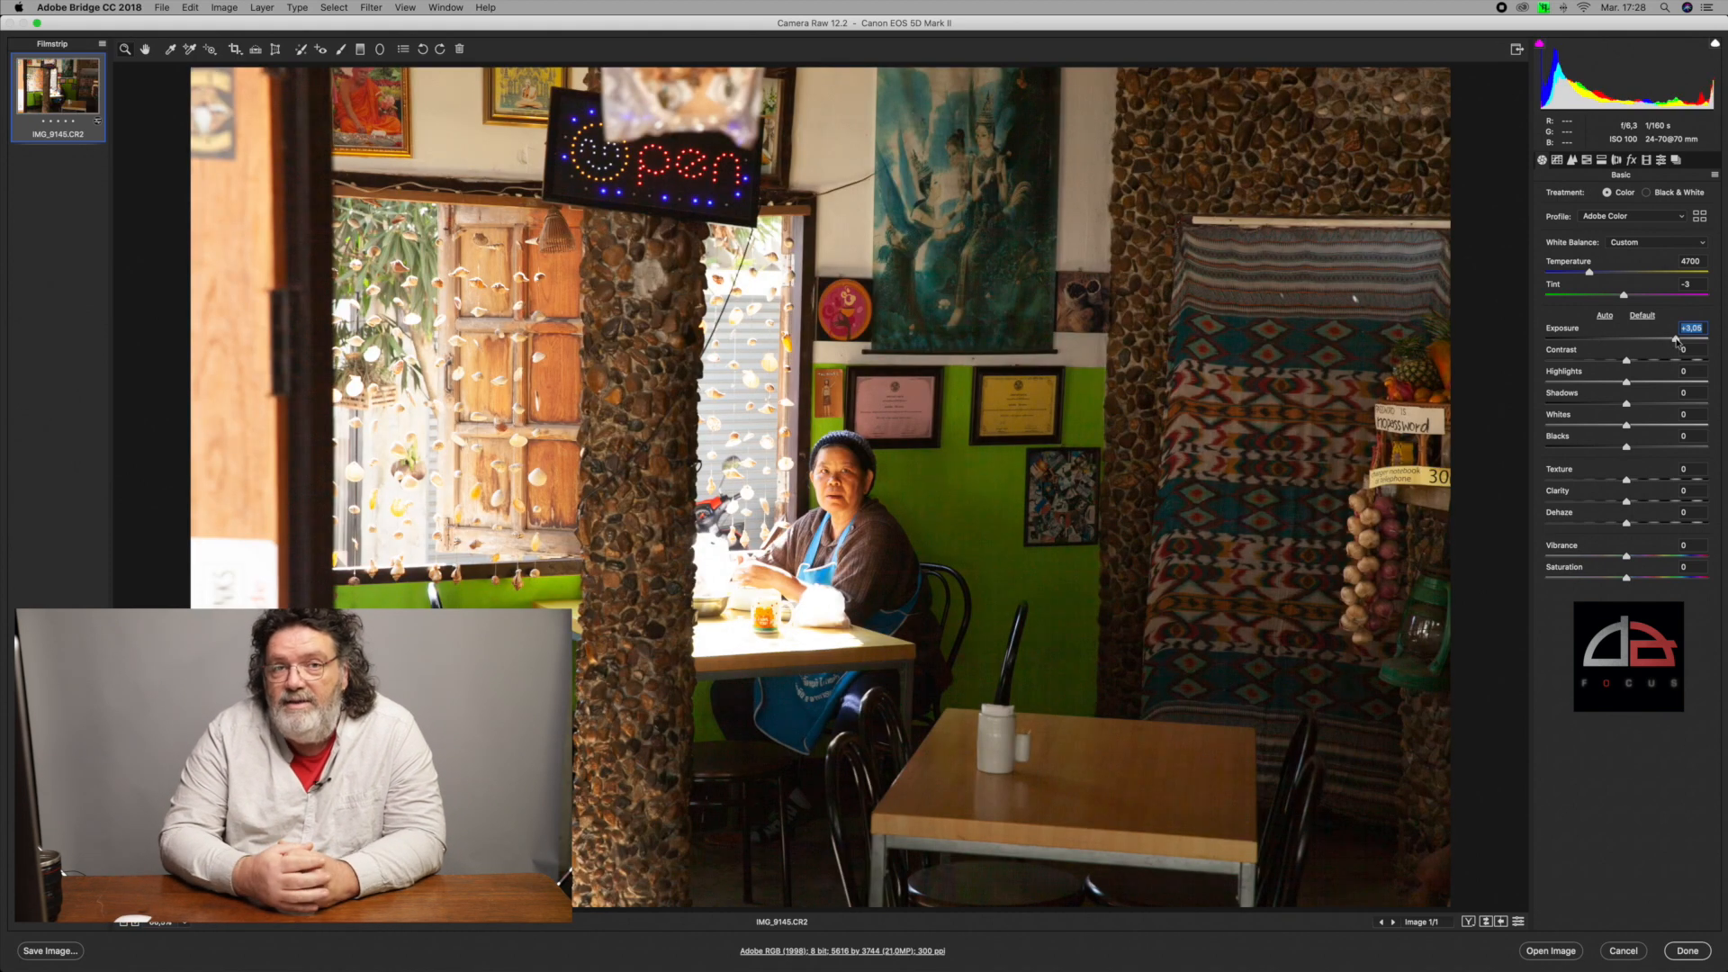
double_click(1676, 339)
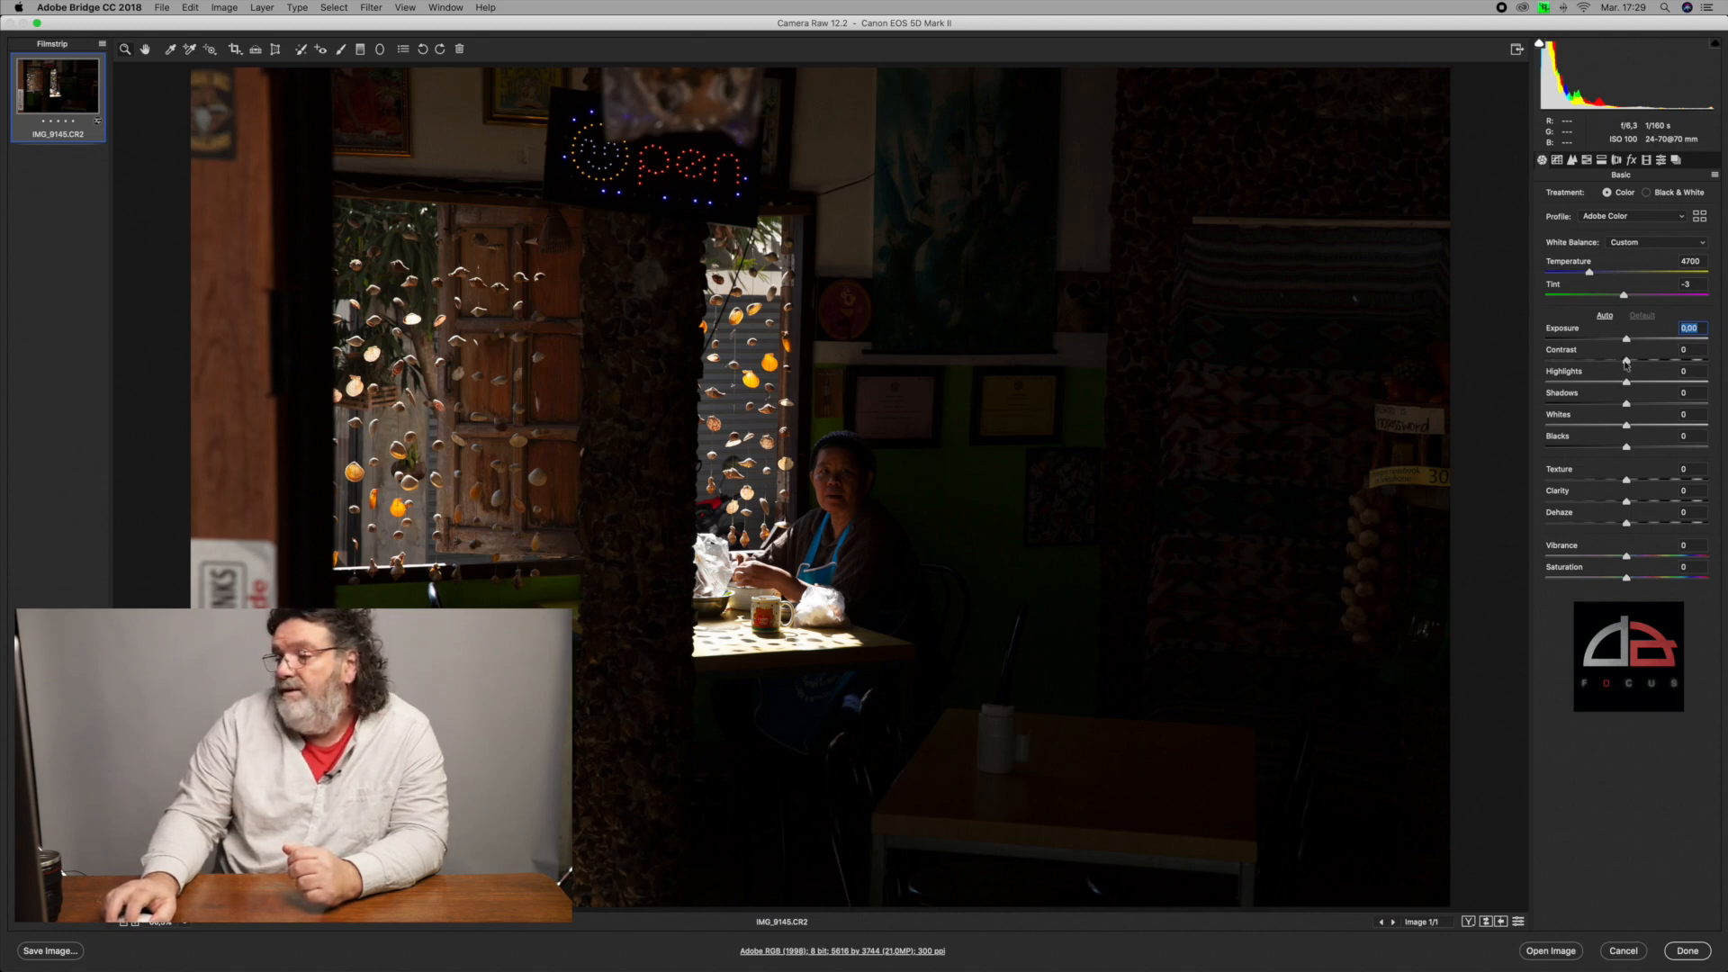
Try the contrast at its extremes of +100 and -100, and reset the contrast to 0
drag(1626, 363, 1718, 370)
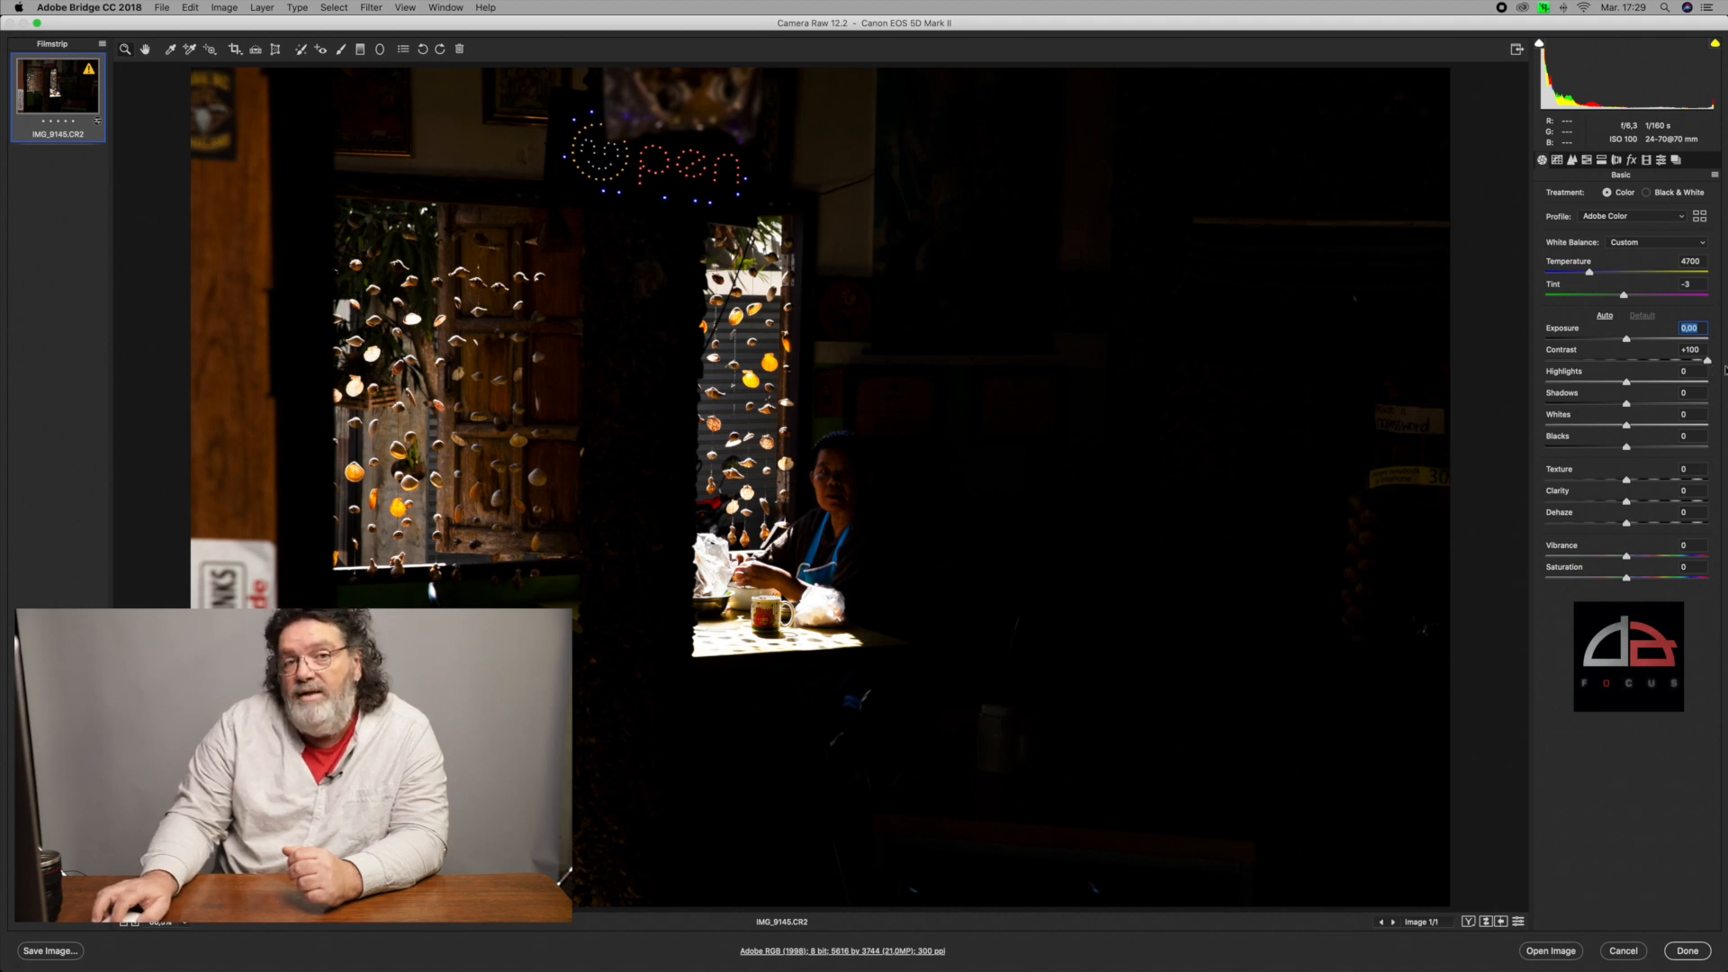
drag(1708, 363, 1556, 361)
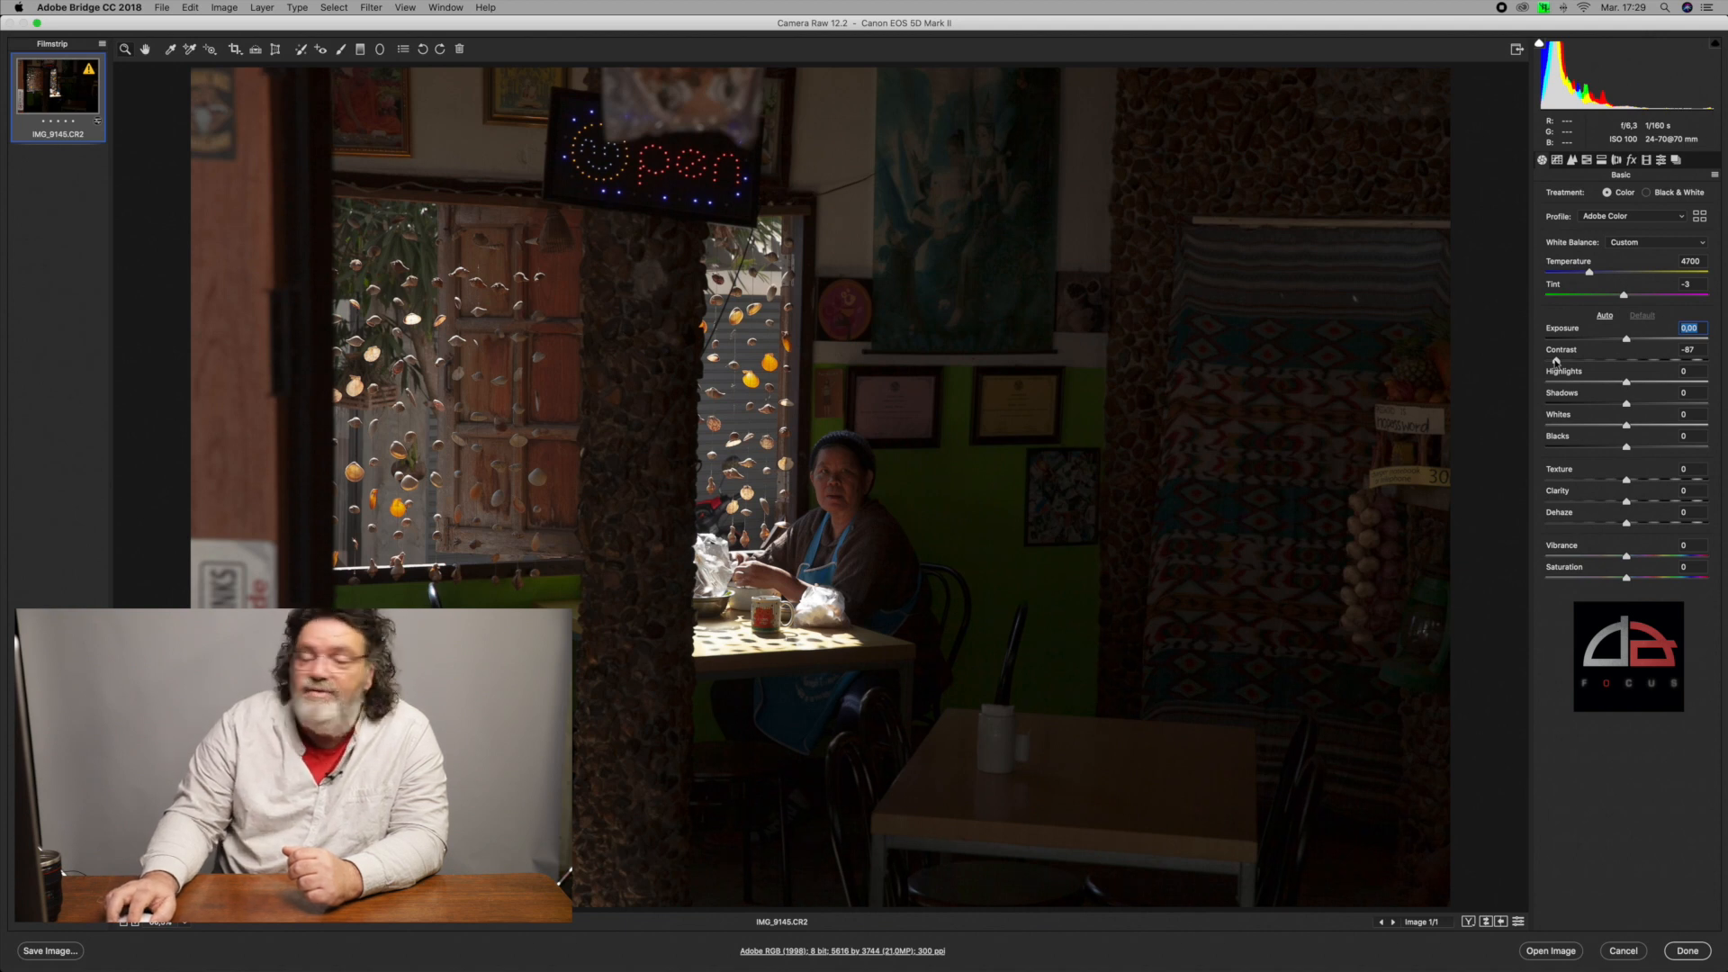
drag(1555, 361, 1541, 363)
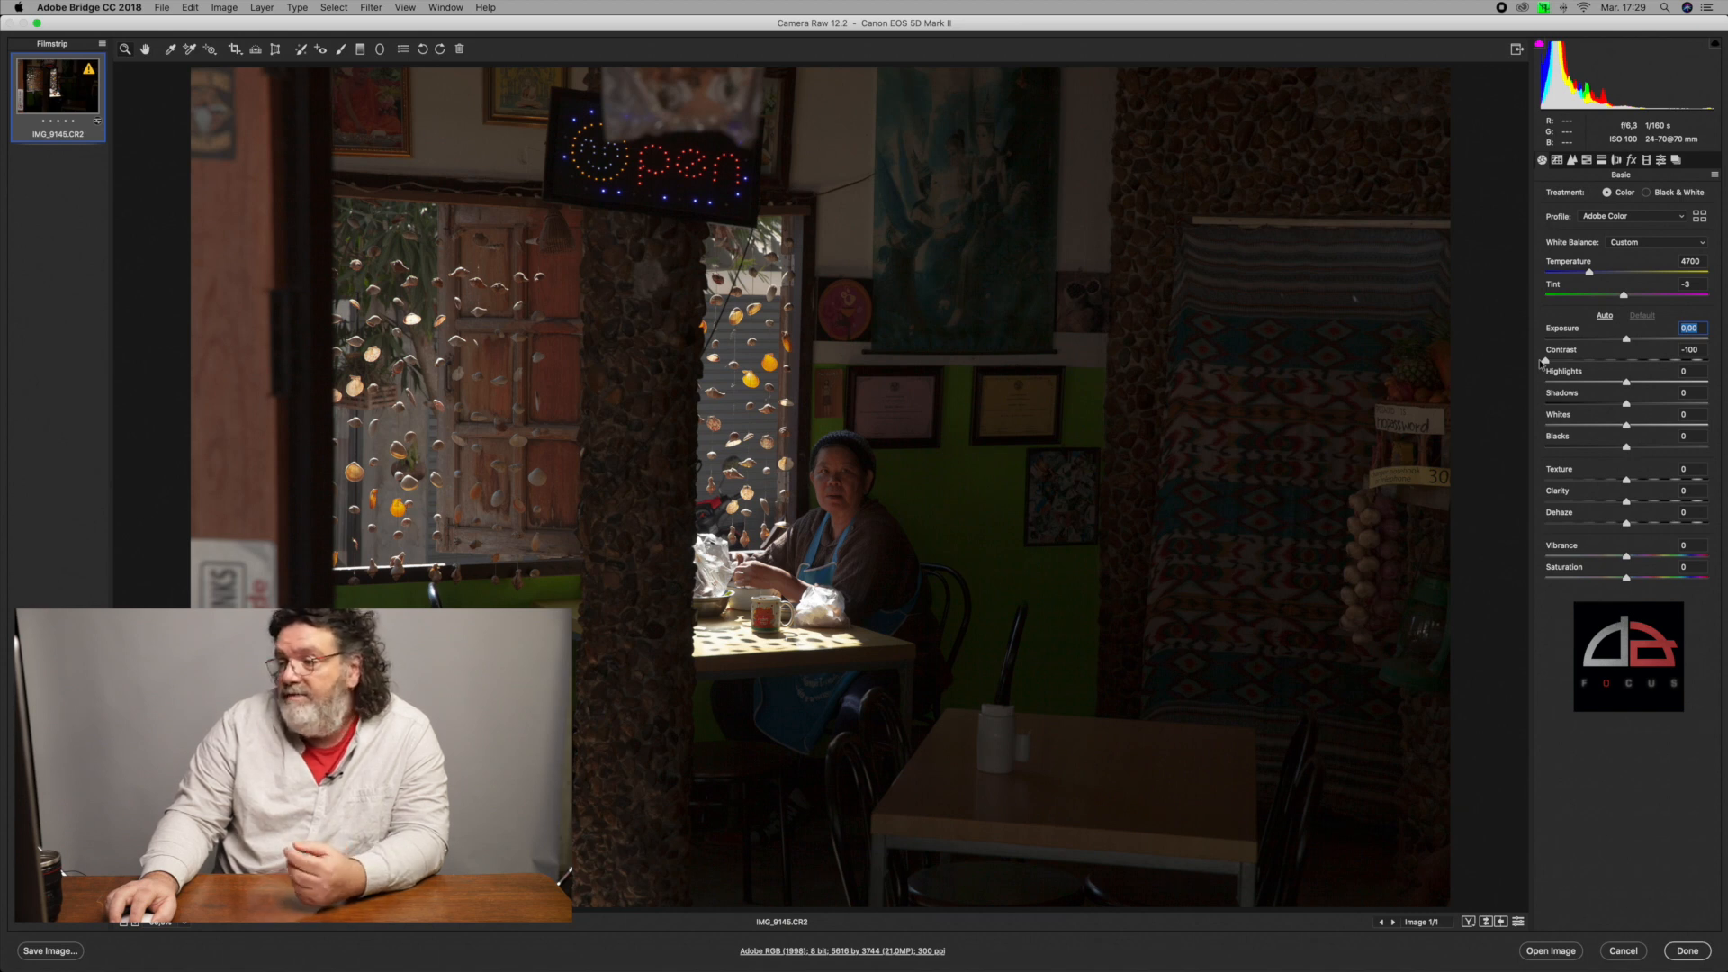
drag(1542, 363, 1591, 365)
double_click(1591, 361)
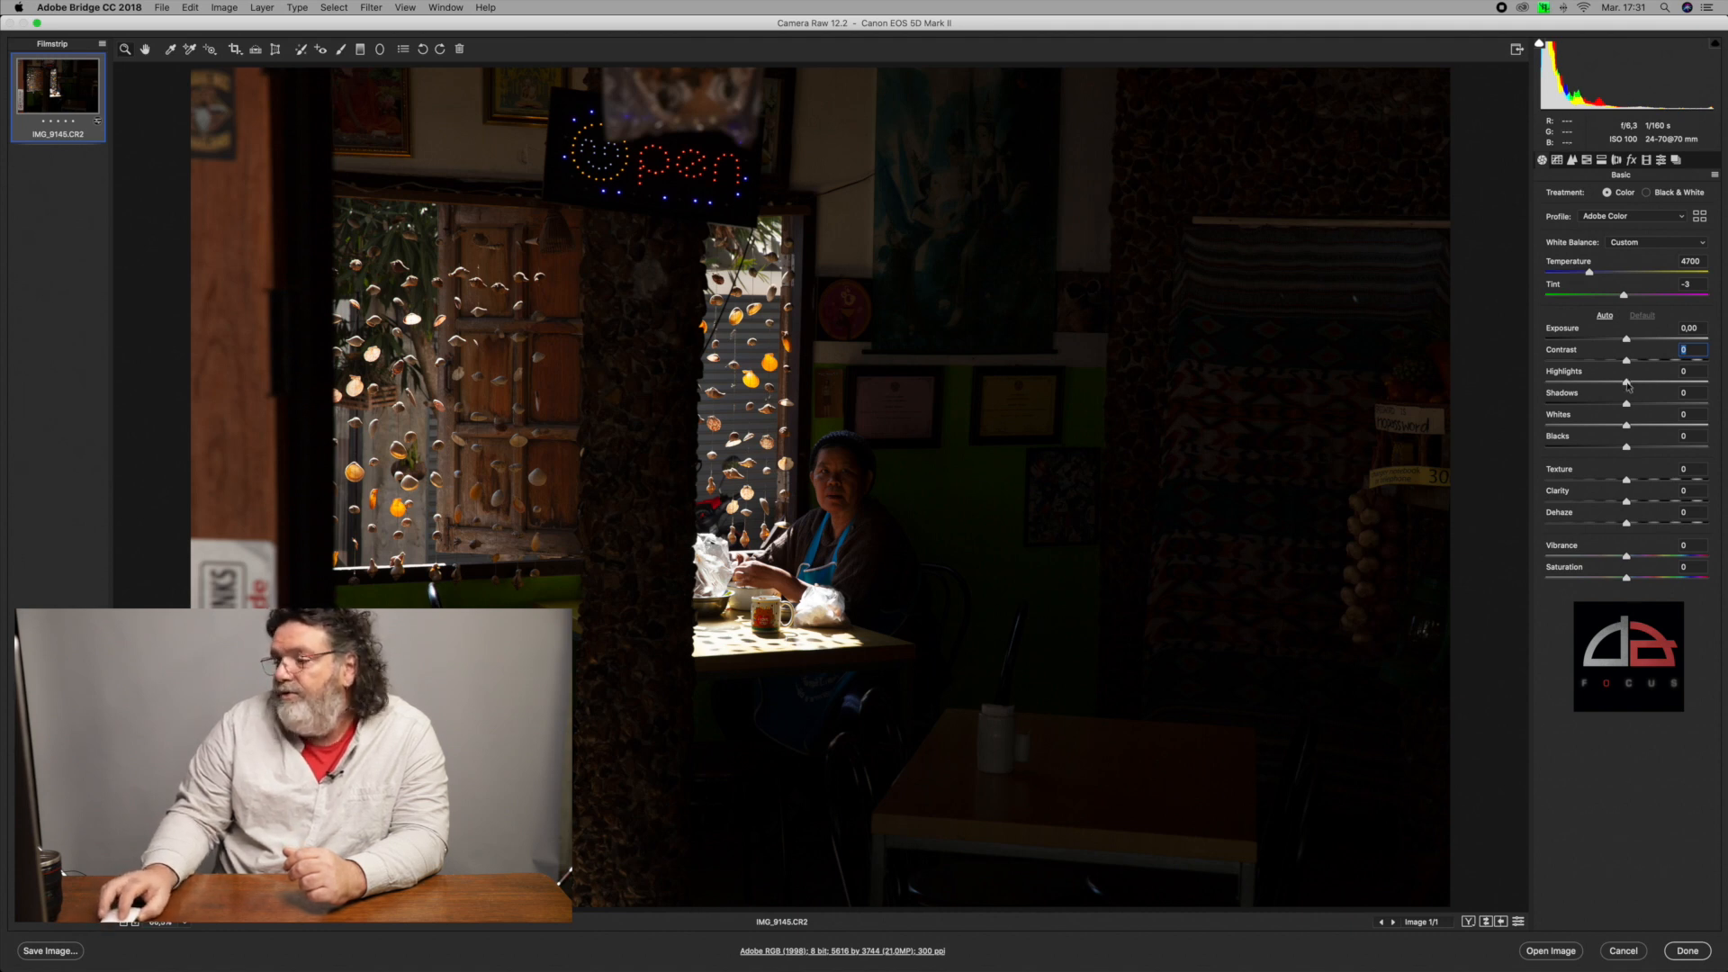
Compare the highlights at -100 and +100, and set the highlights to -22
drag(1627, 386, 1545, 382)
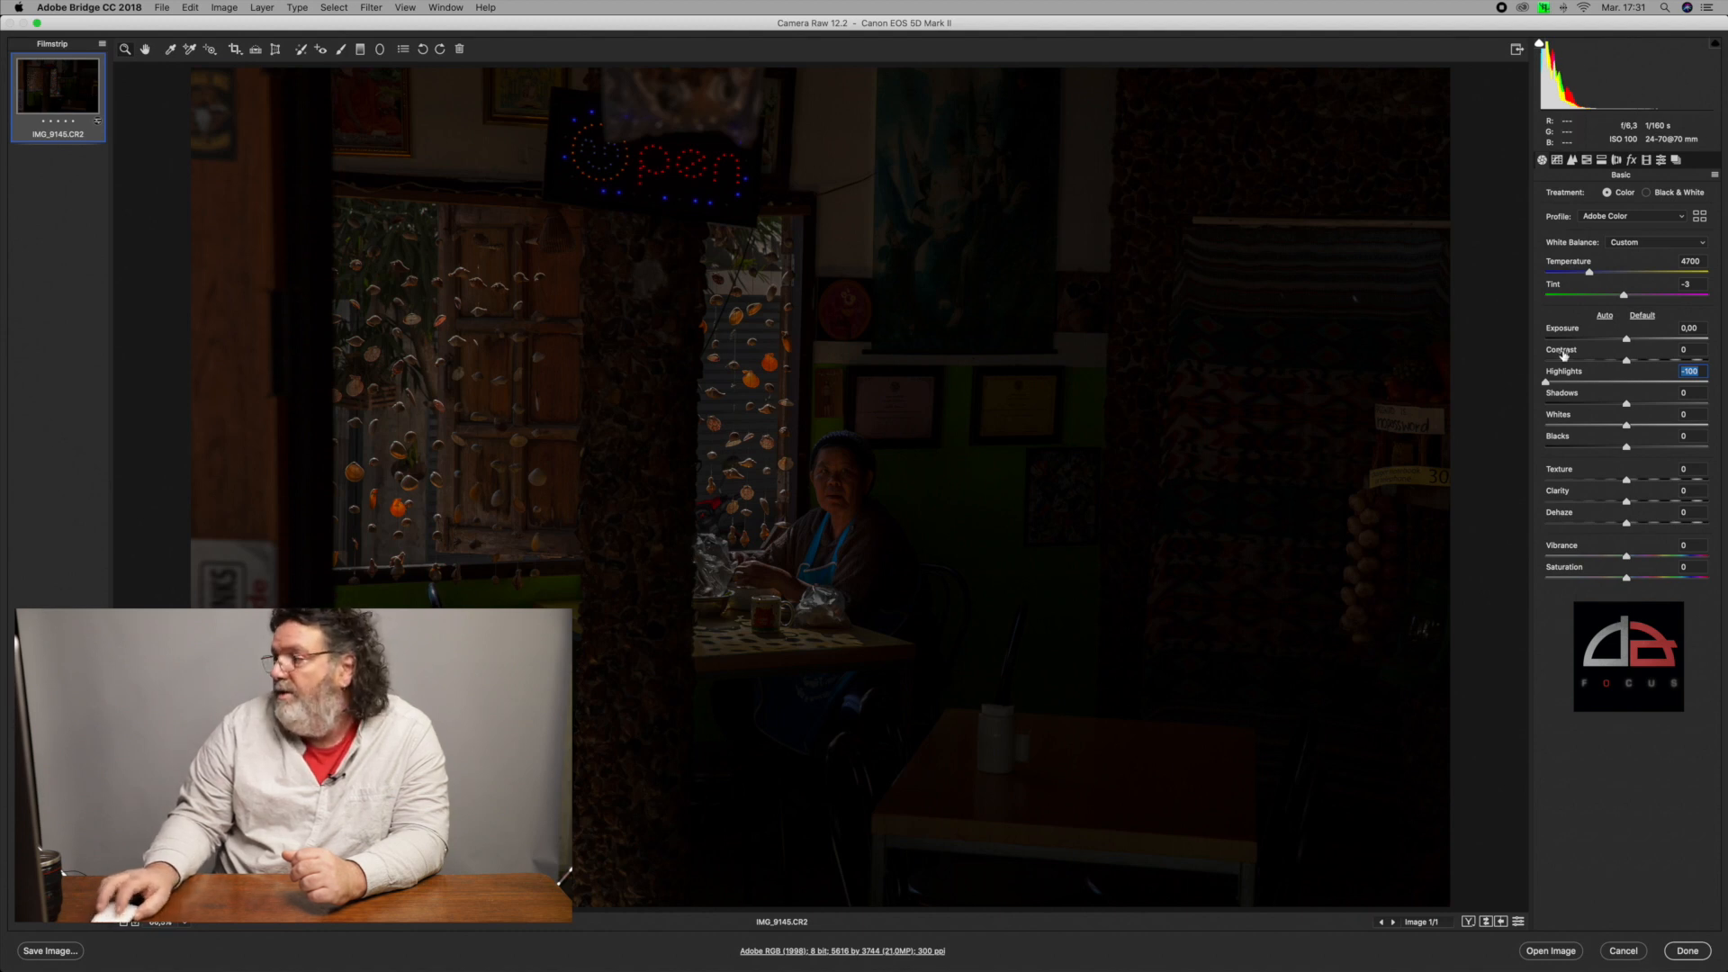
drag(1552, 384, 1719, 389)
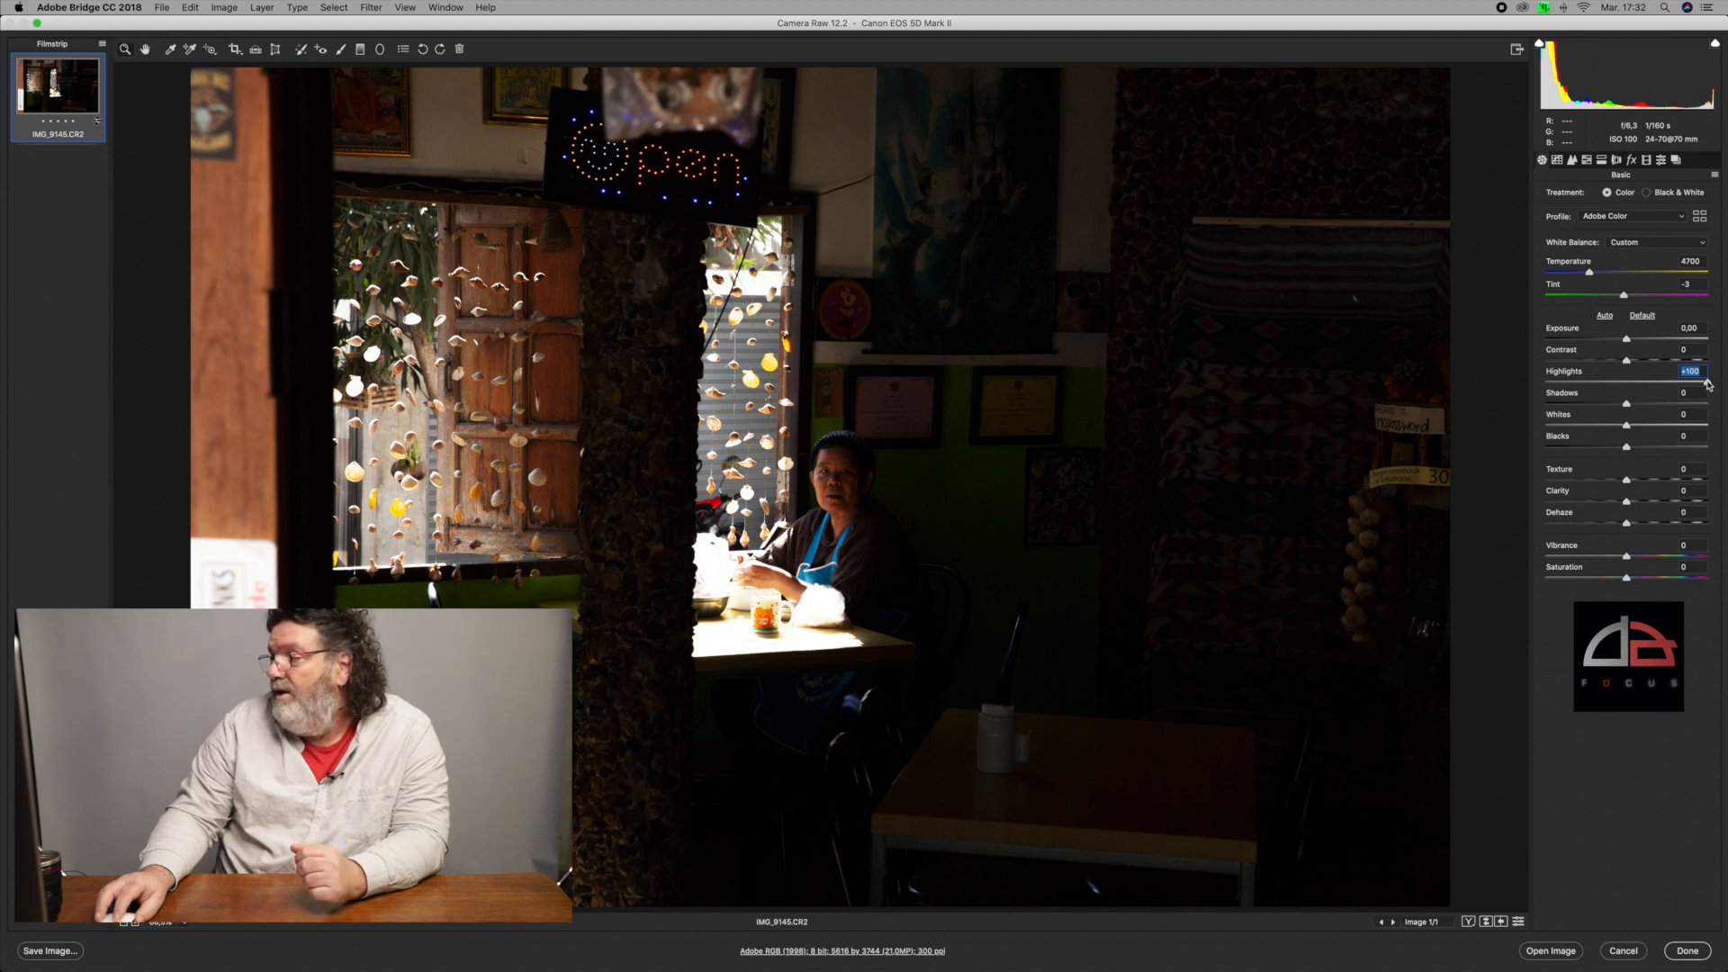
double_click(1707, 382)
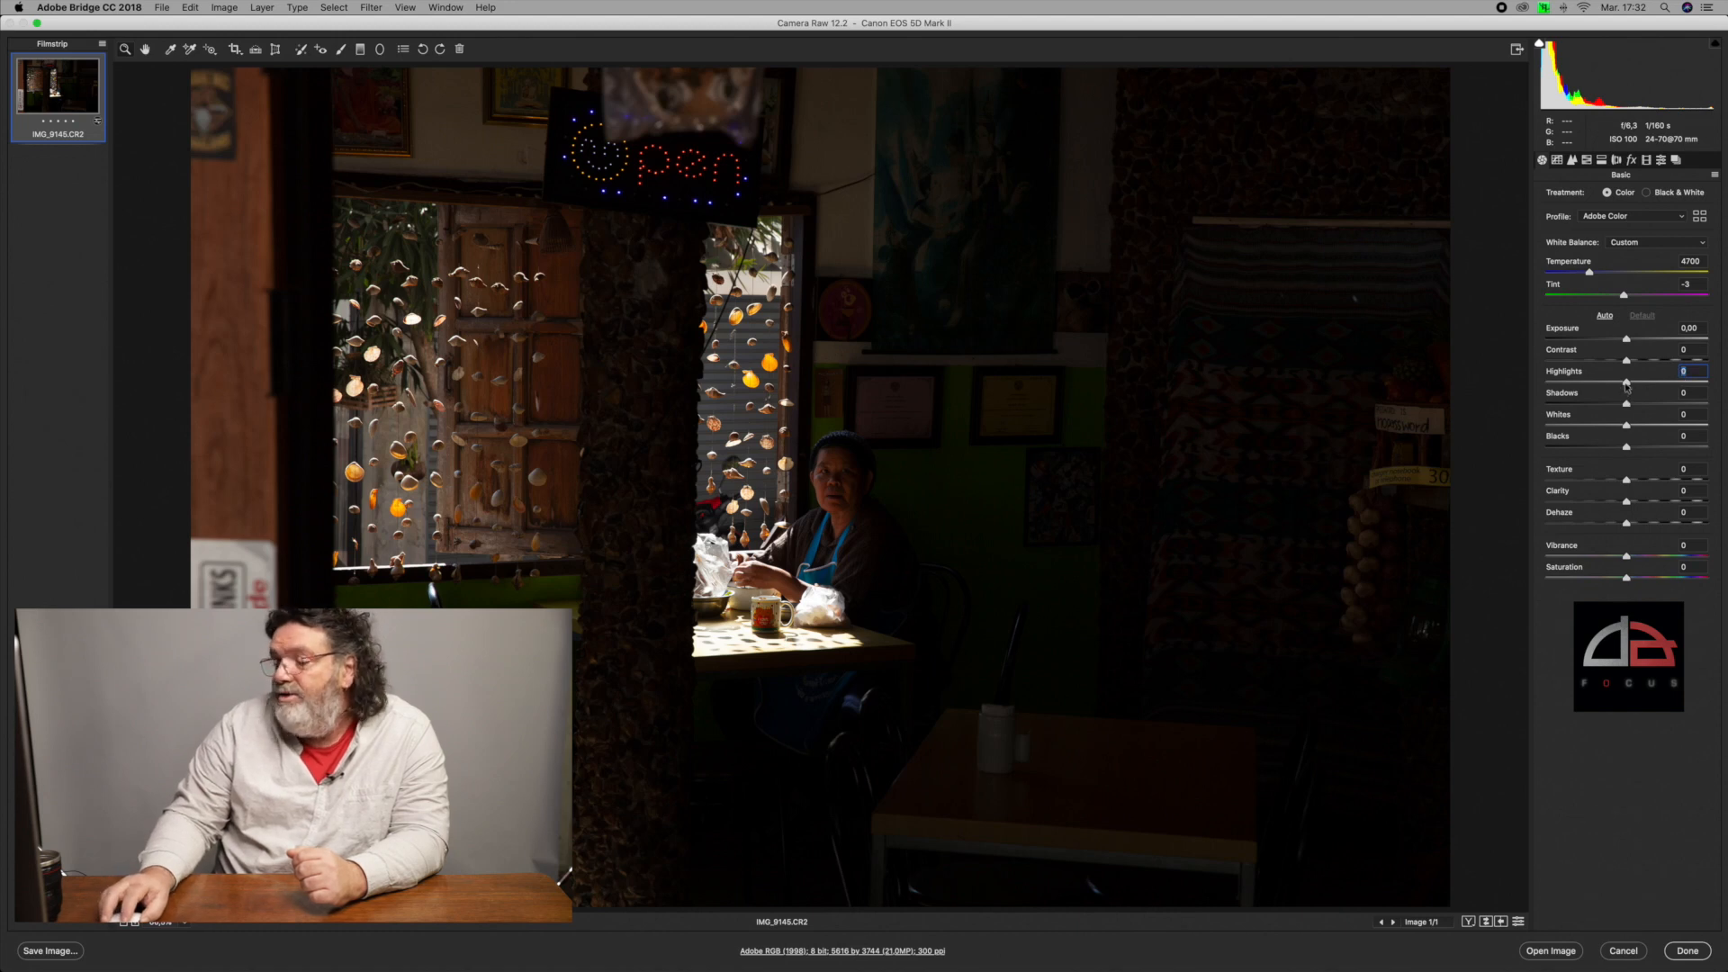
drag(1626, 387, 1608, 387)
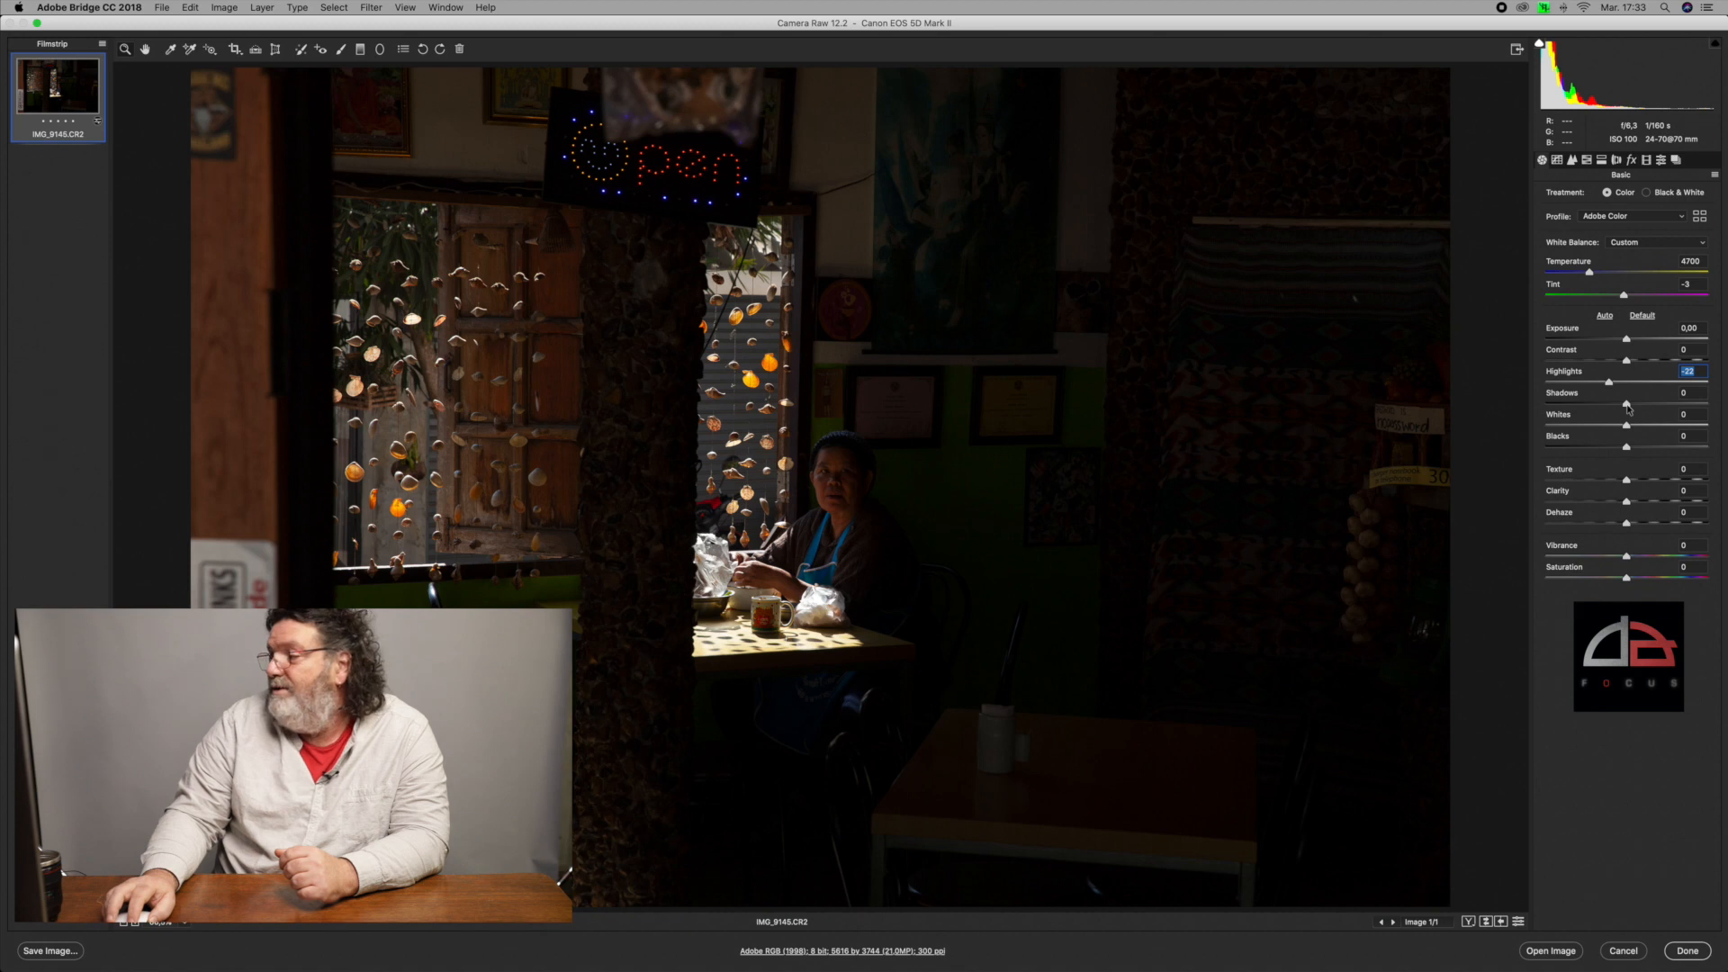
Compare strongly raised shadows with shadows lowered to -100, and set the shadows to about +15
drag(1626, 407, 1705, 410)
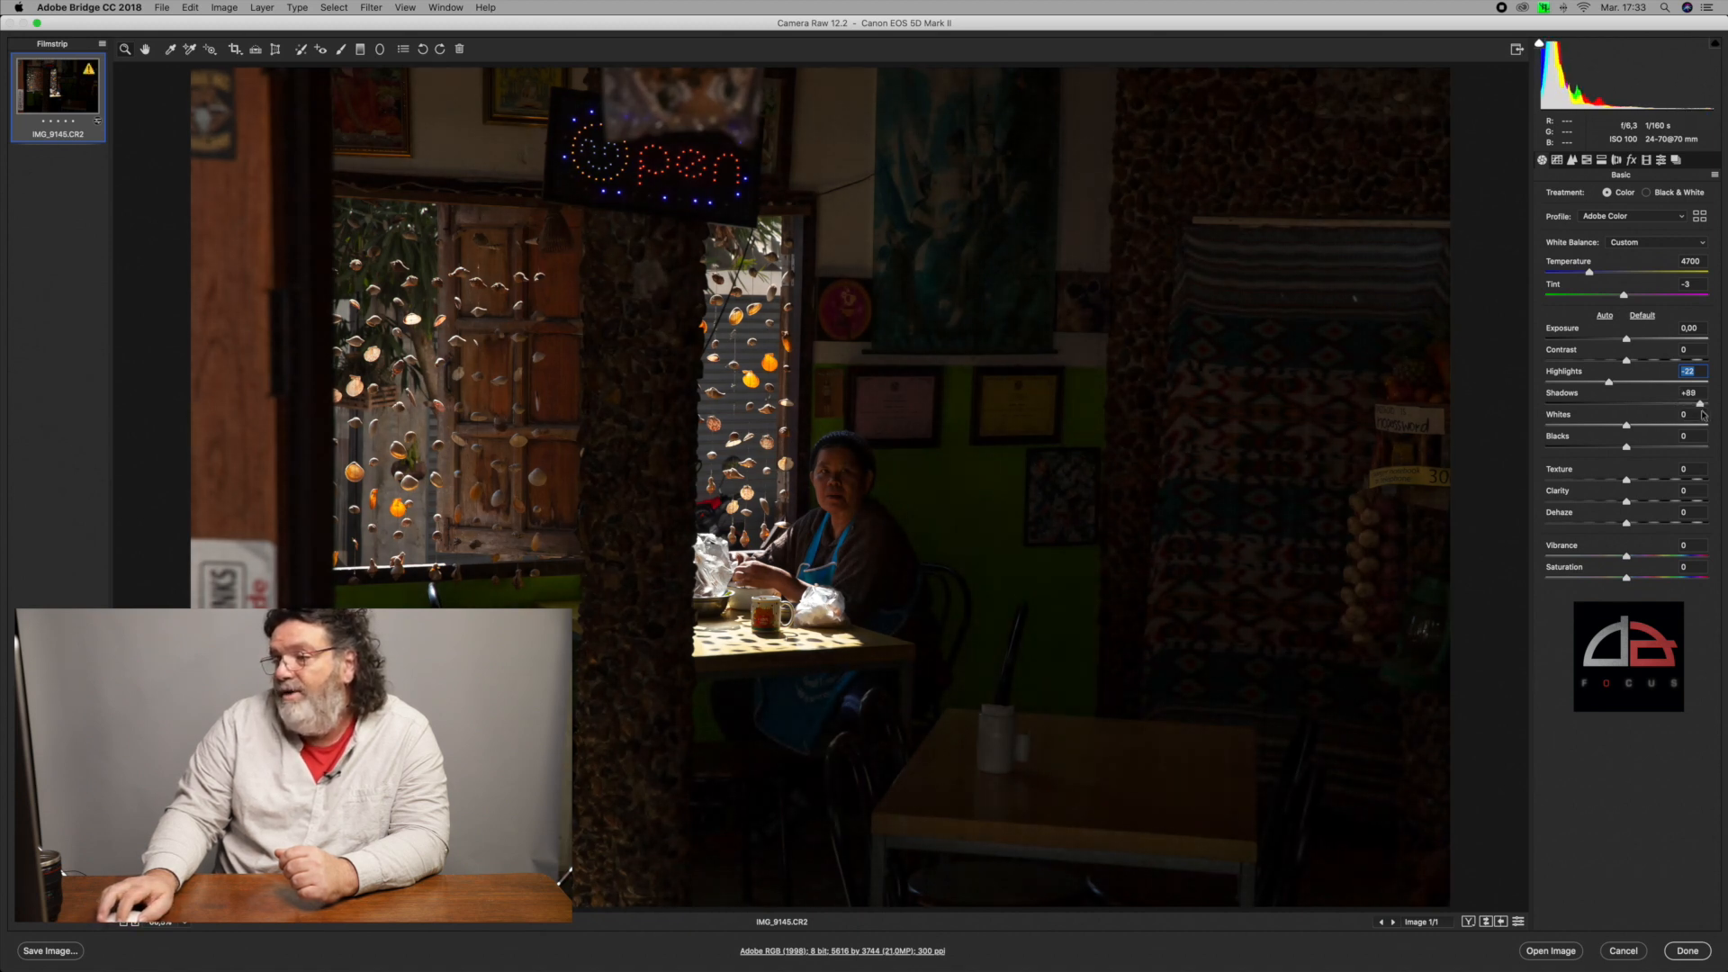
drag(1707, 407, 1641, 416)
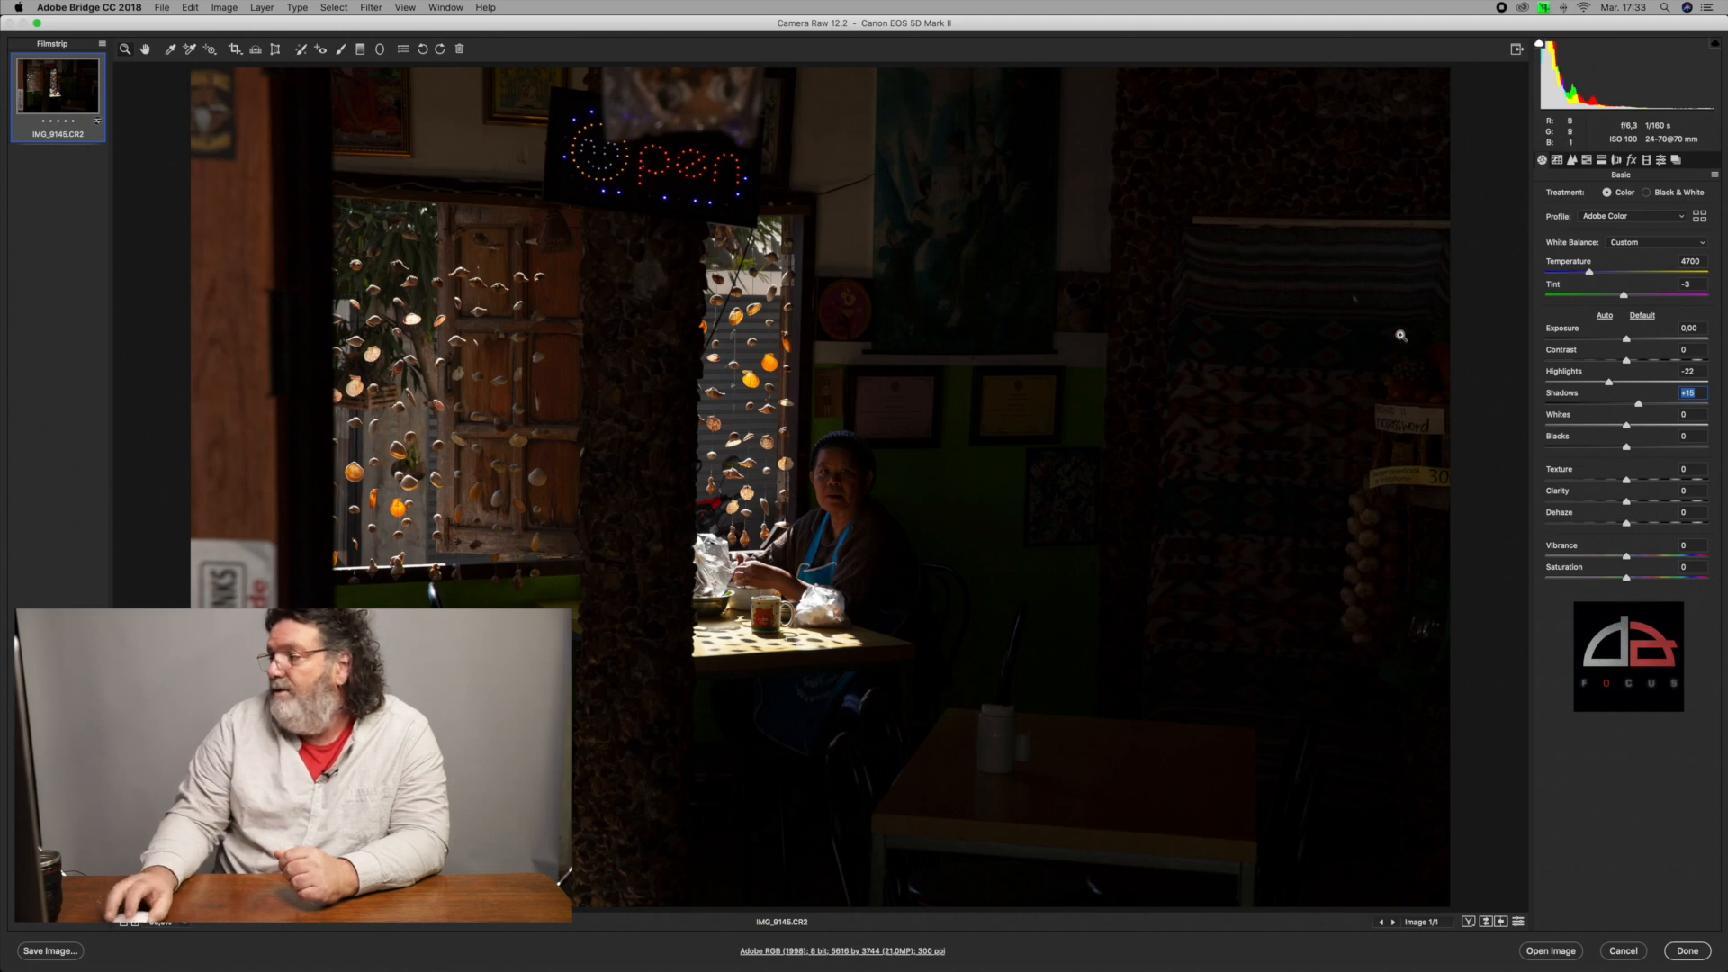
drag(1640, 408, 1547, 411)
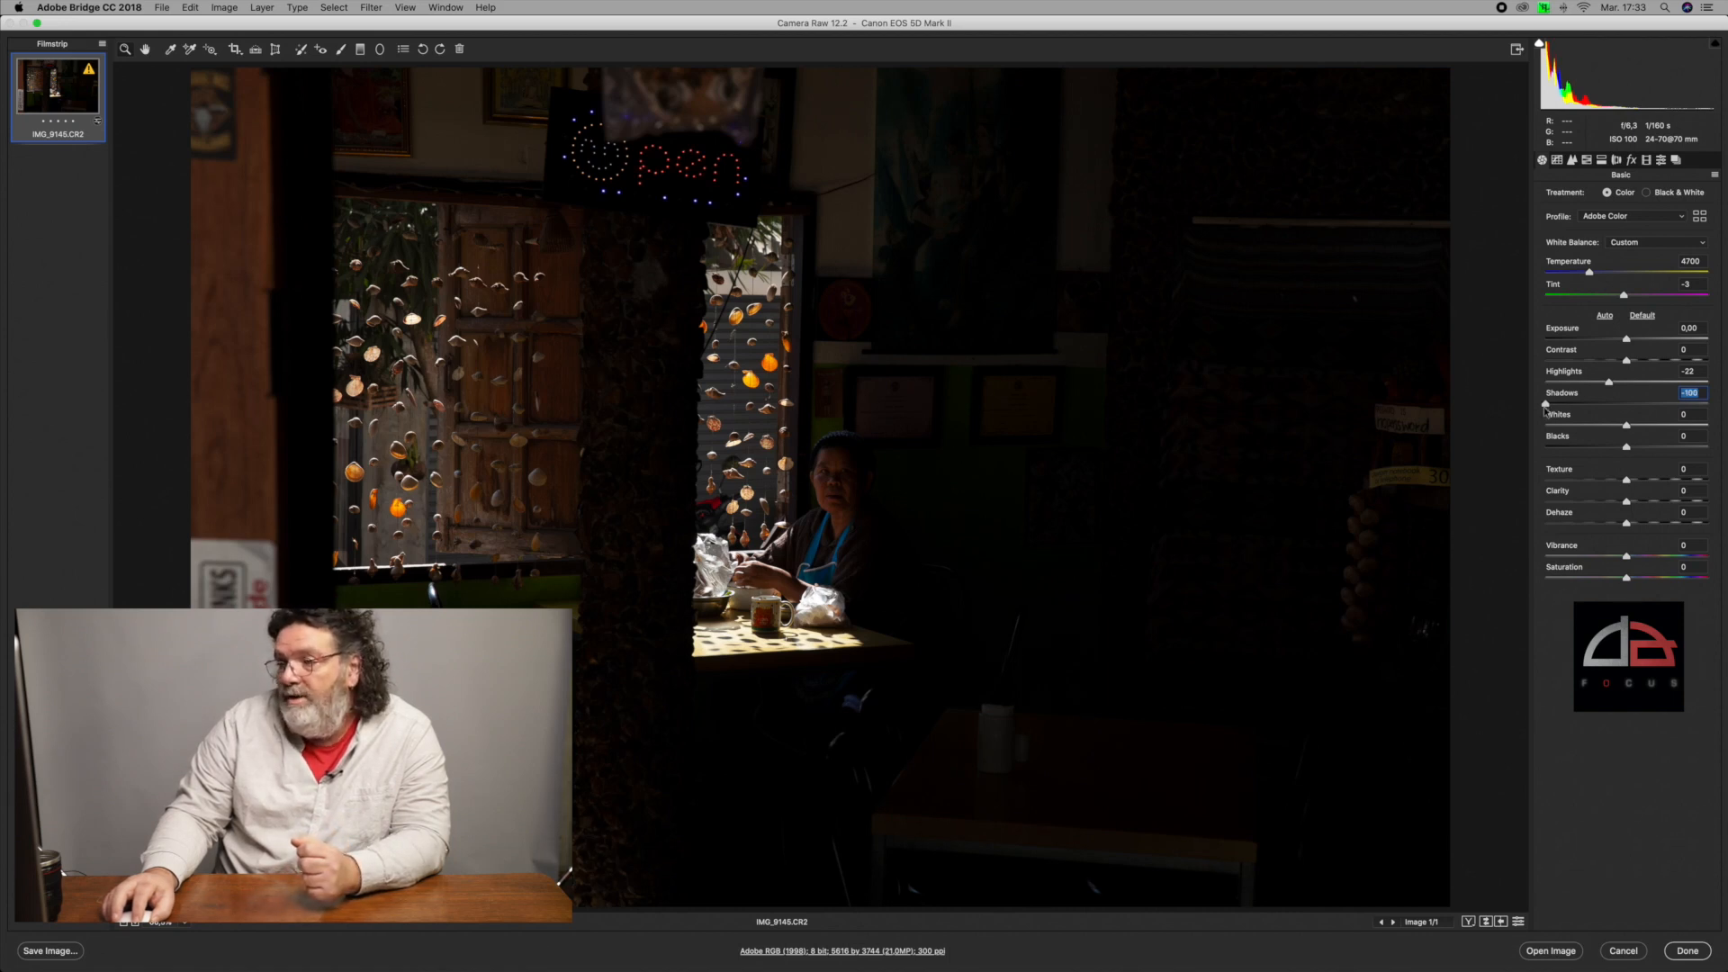
mouse_move(1545, 411)
mouse_down()
mouse_move(1669, 415)
mouse_move(1531, 416)
mouse_move(1690, 435)
mouse_move(1601, 424)
mouse_move(1700, 415)
mouse_move(1556, 413)
mouse_up()
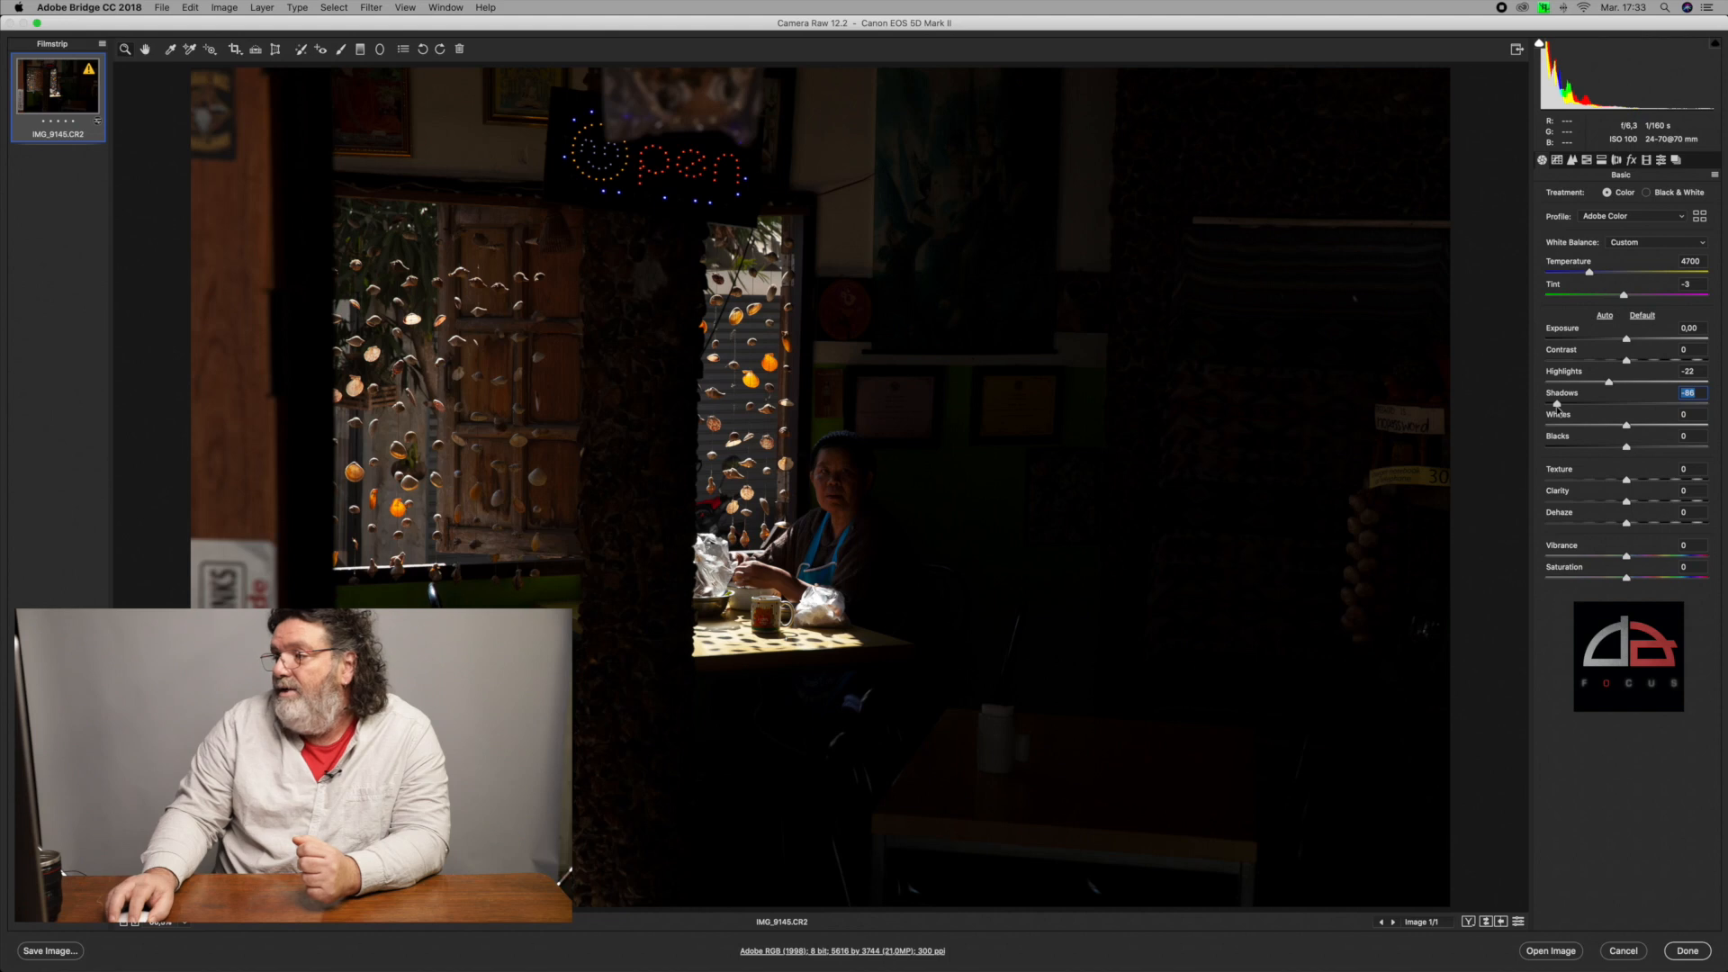
drag(1576, 410, 1627, 408)
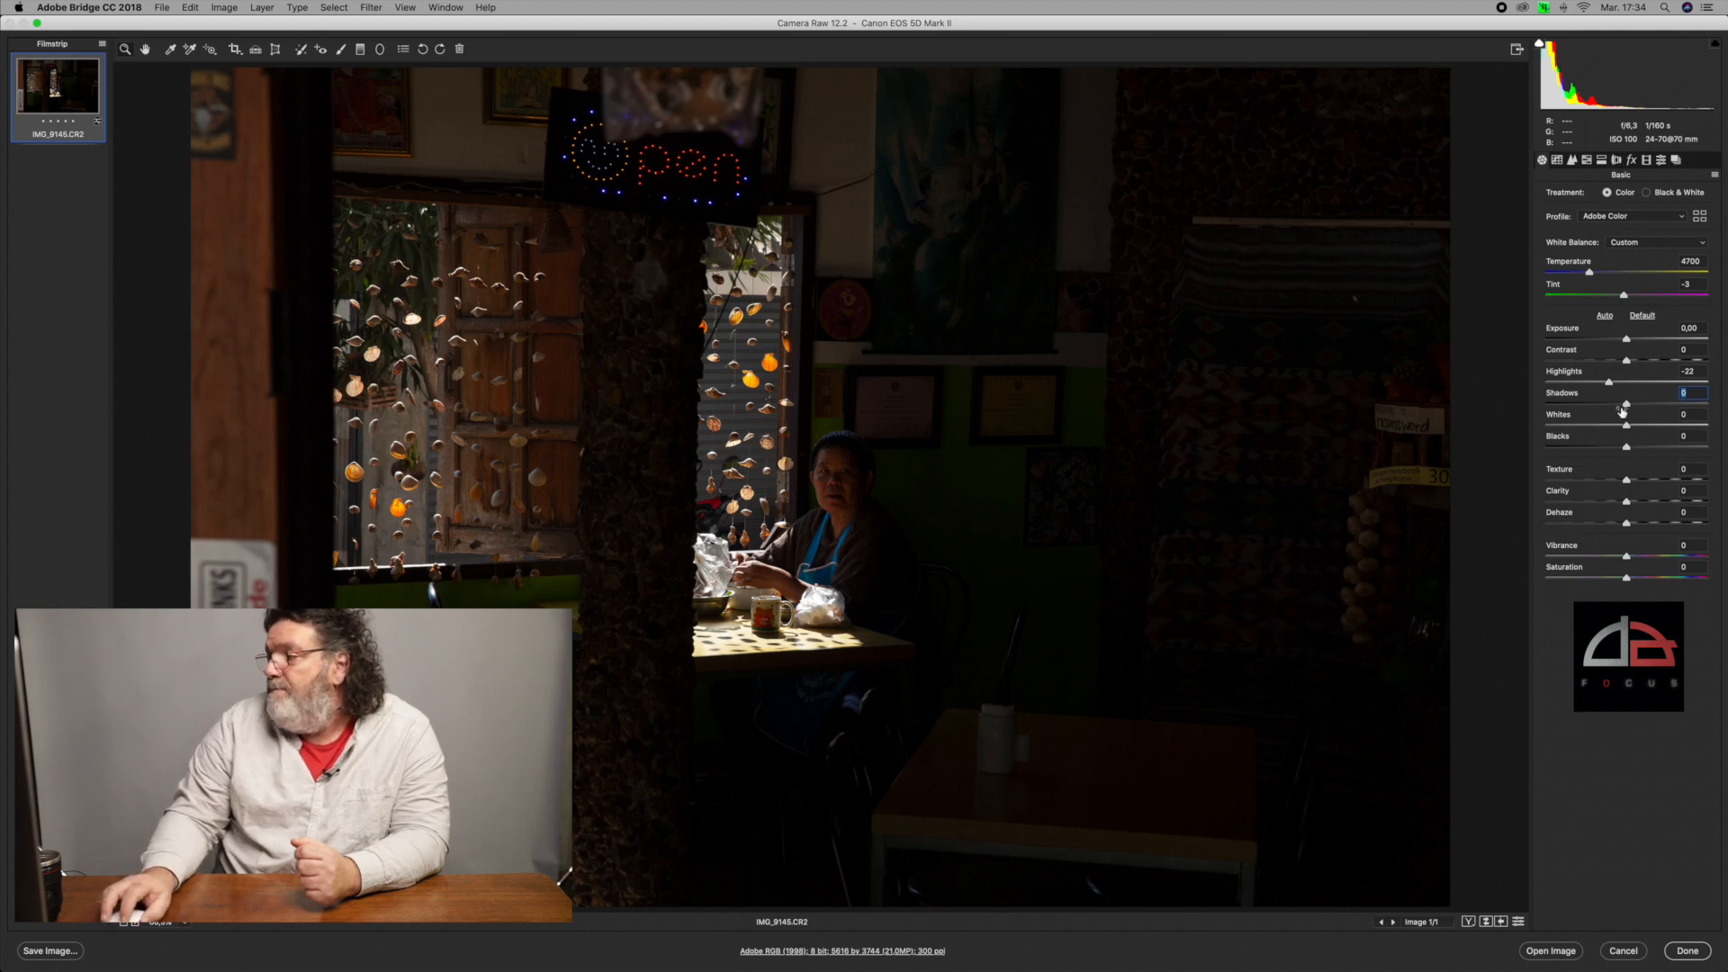
drag(1626, 405, 1650, 407)
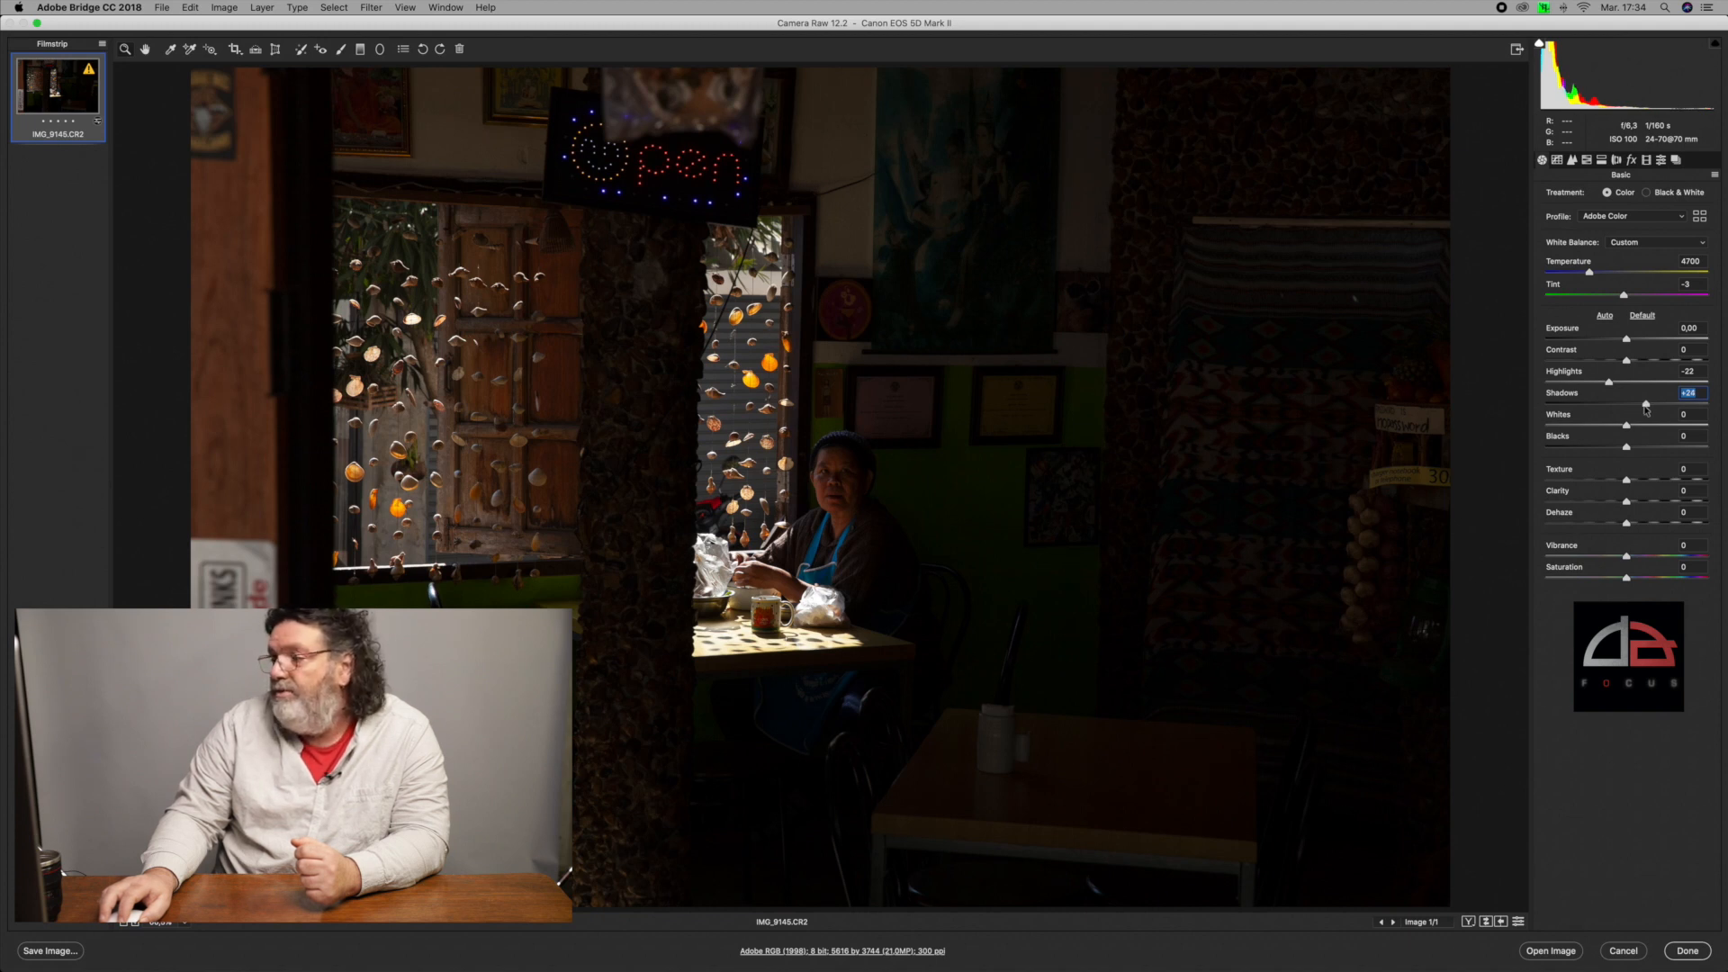
mouse_move(1631, 409)
mouse_down()
mouse_move(1607, 407)
mouse_move(1634, 409)
mouse_up()
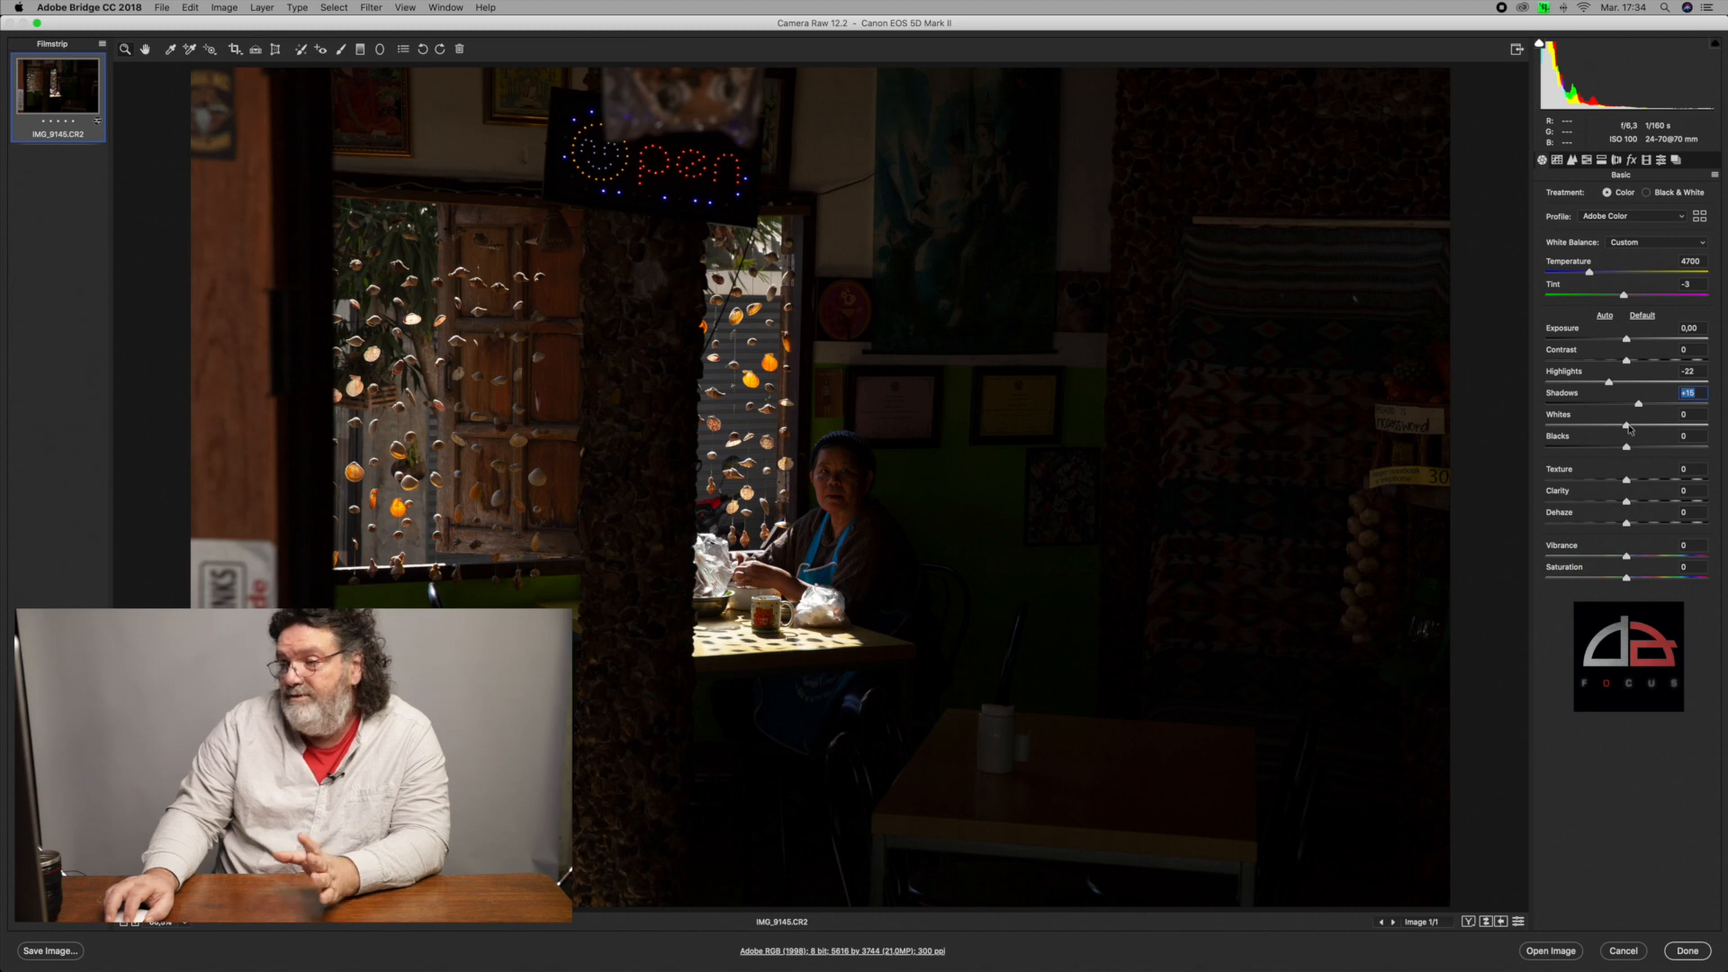
Compare the whites at +100 with strongly lowered whites, and set the whites to +27
drag(1627, 425, 1719, 437)
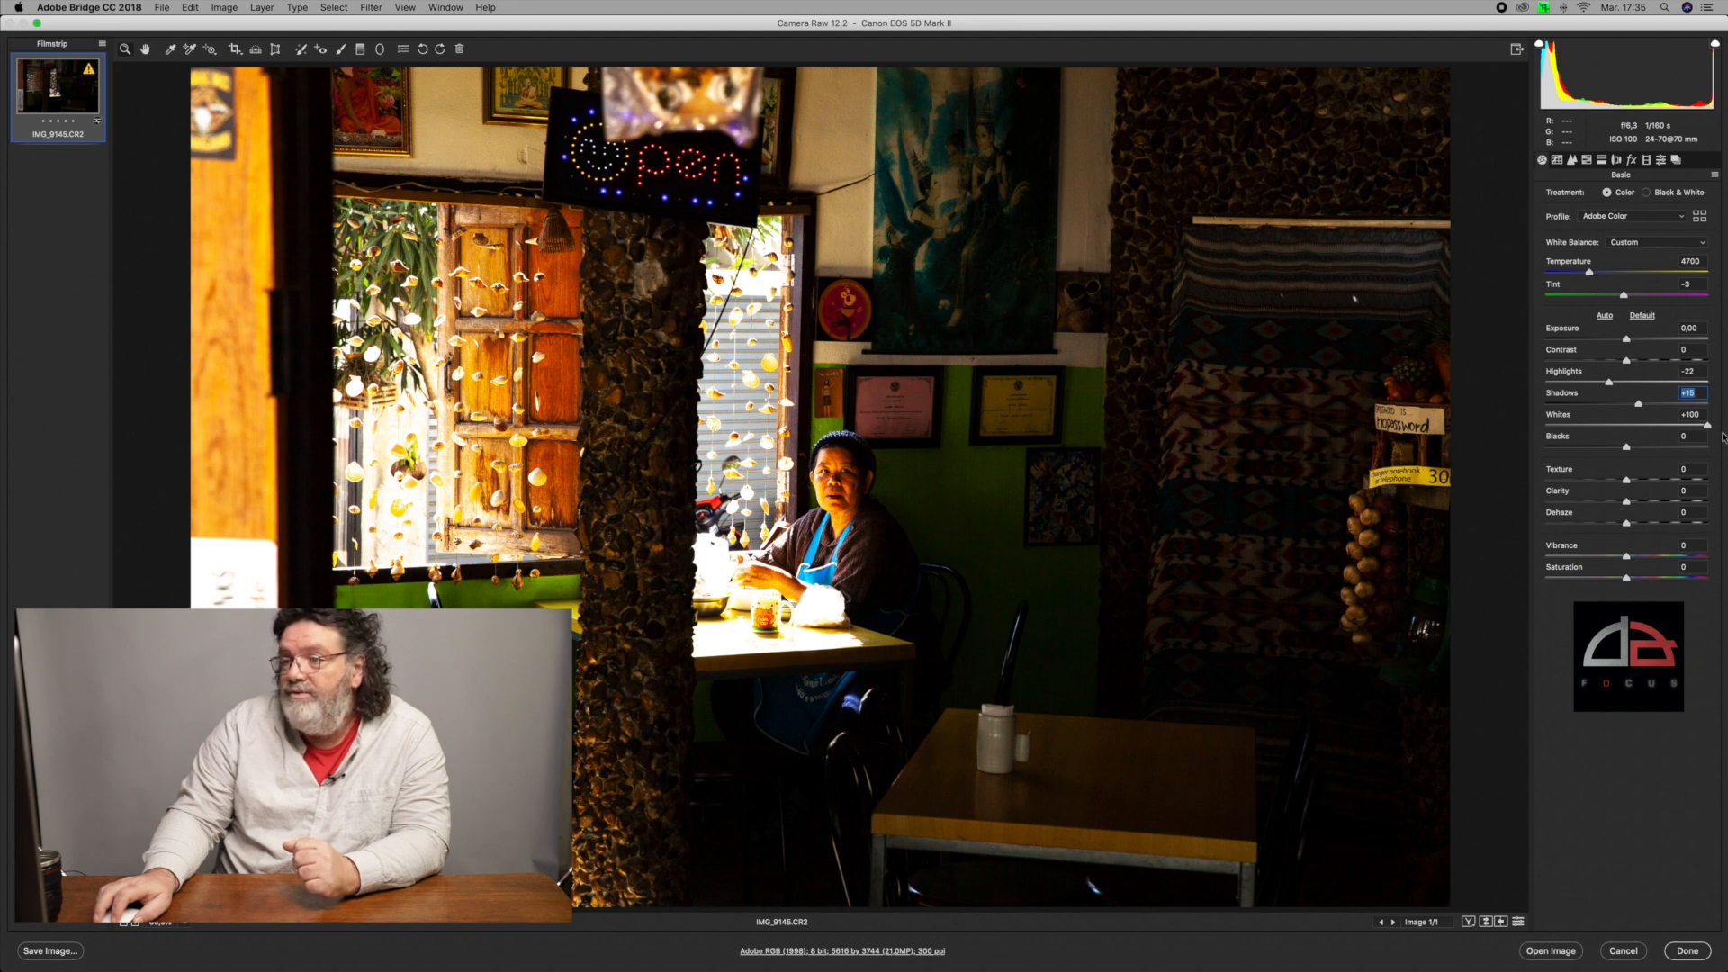
drag(1707, 425, 1546, 423)
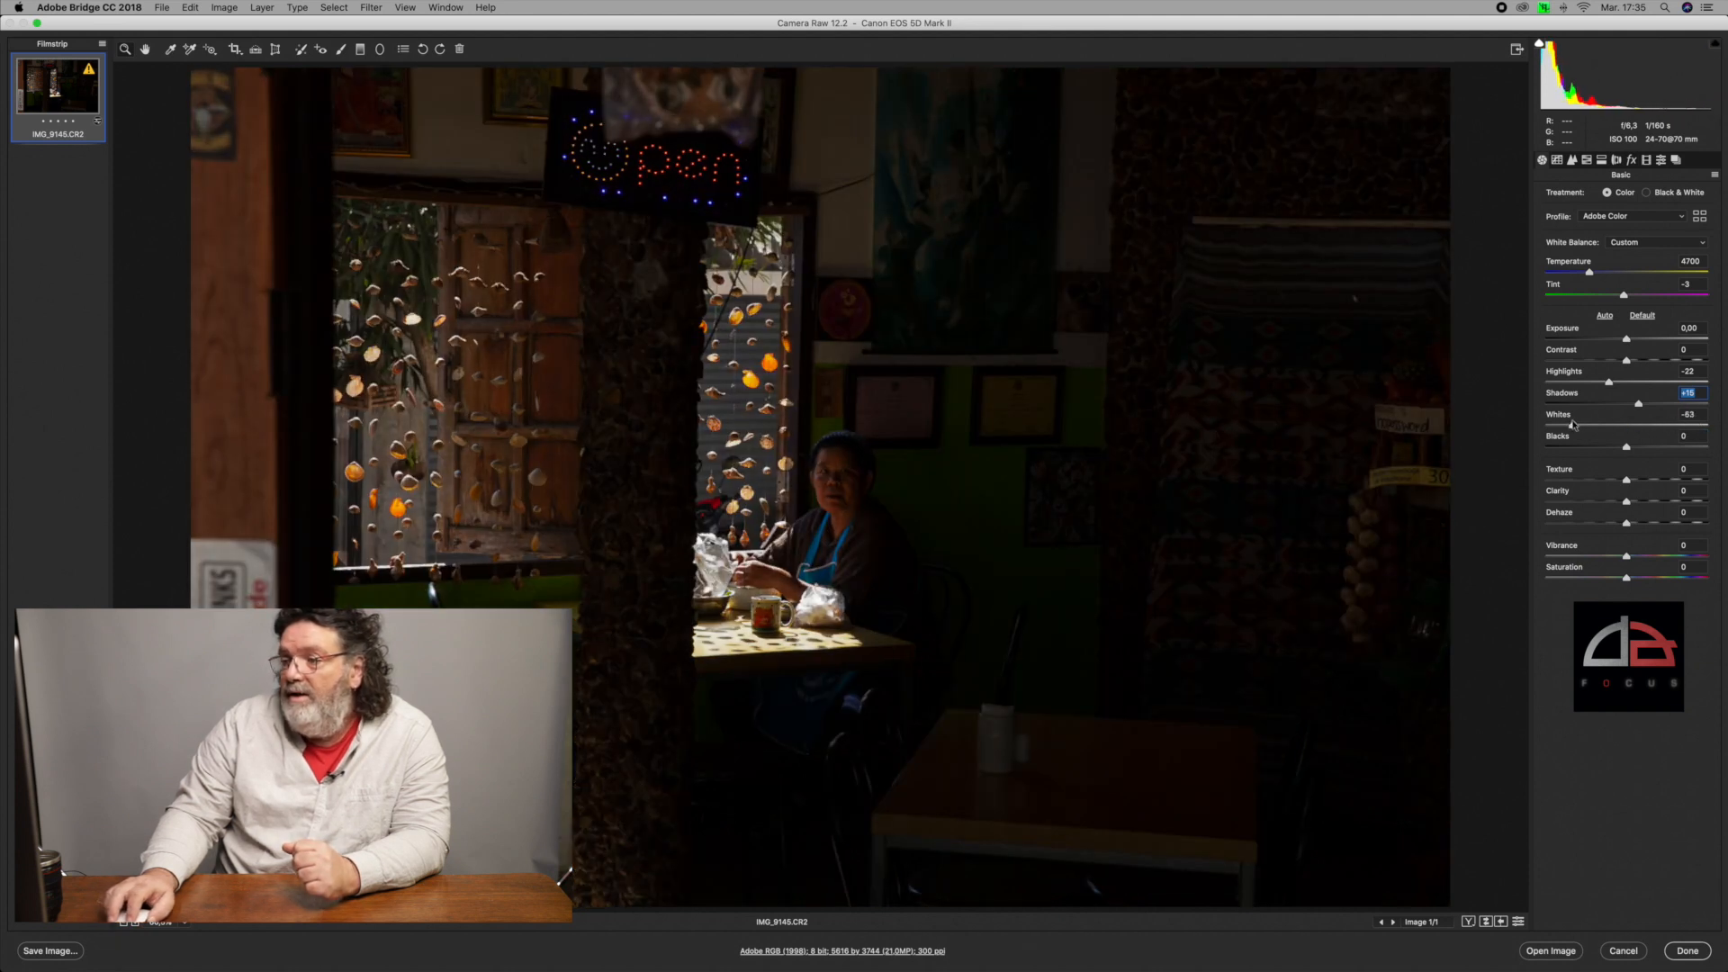
key(Tab)
drag(1546, 426, 1637, 434)
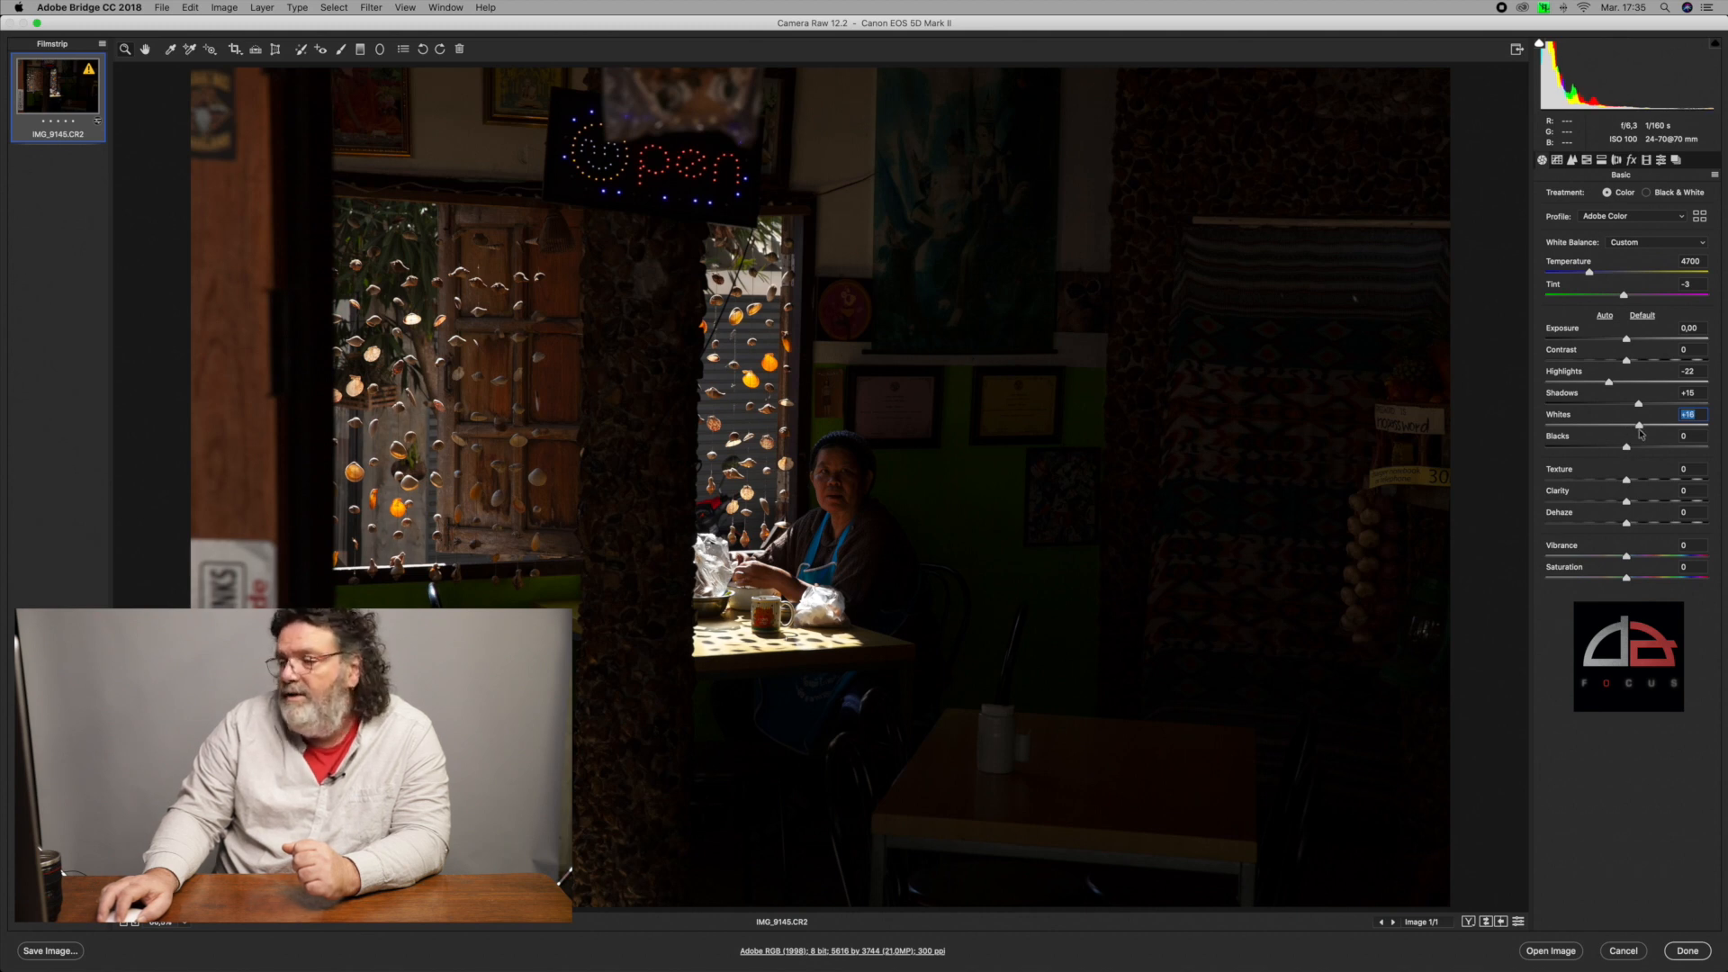
drag(1641, 434, 1673, 435)
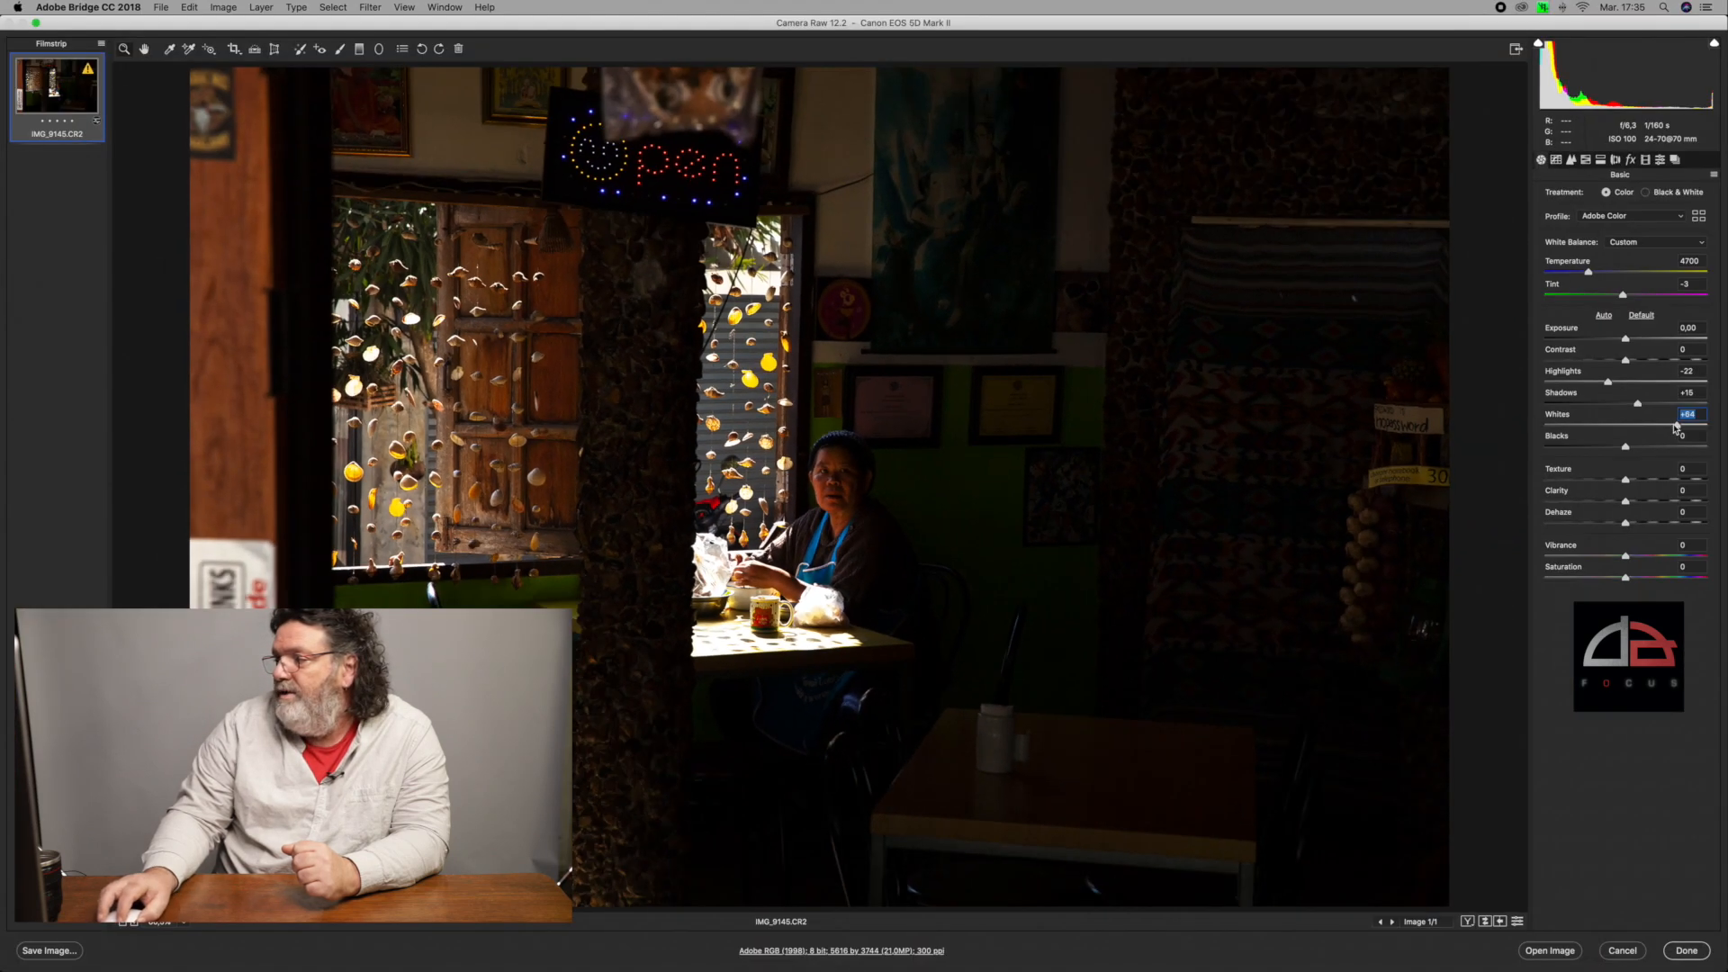
drag(1654, 429, 1647, 429)
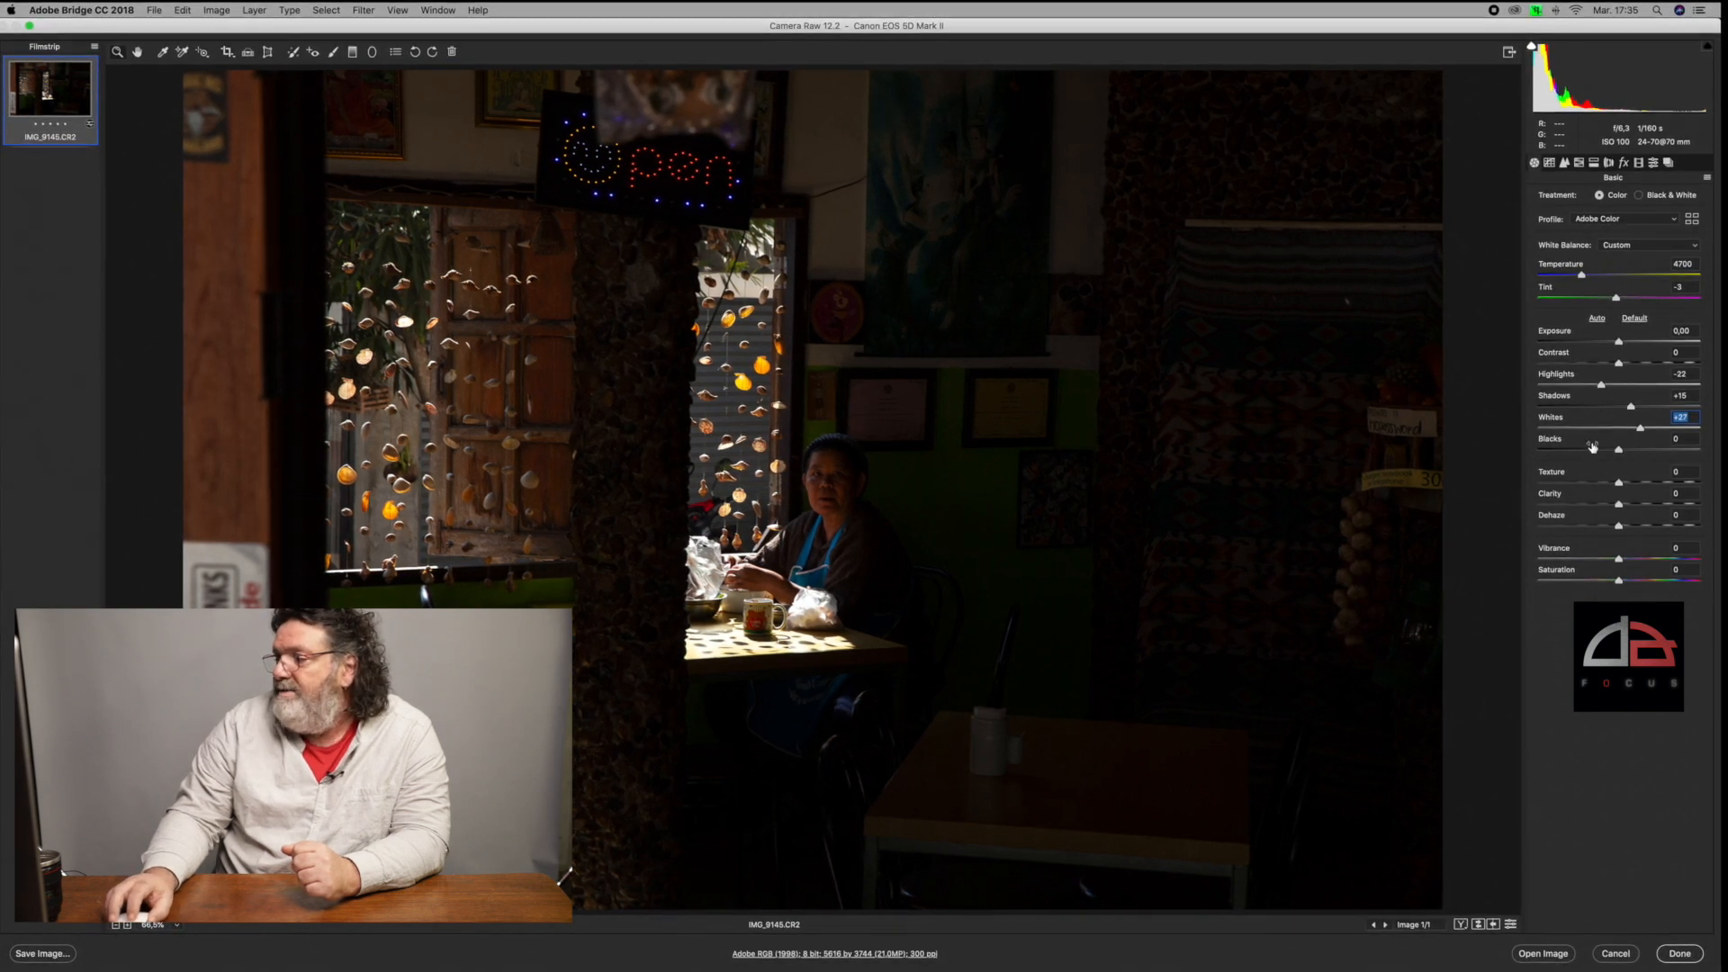
Try the blacks at their extremes of -100 and +100, and reset the blacks to 0
drag(1618, 452, 1535, 454)
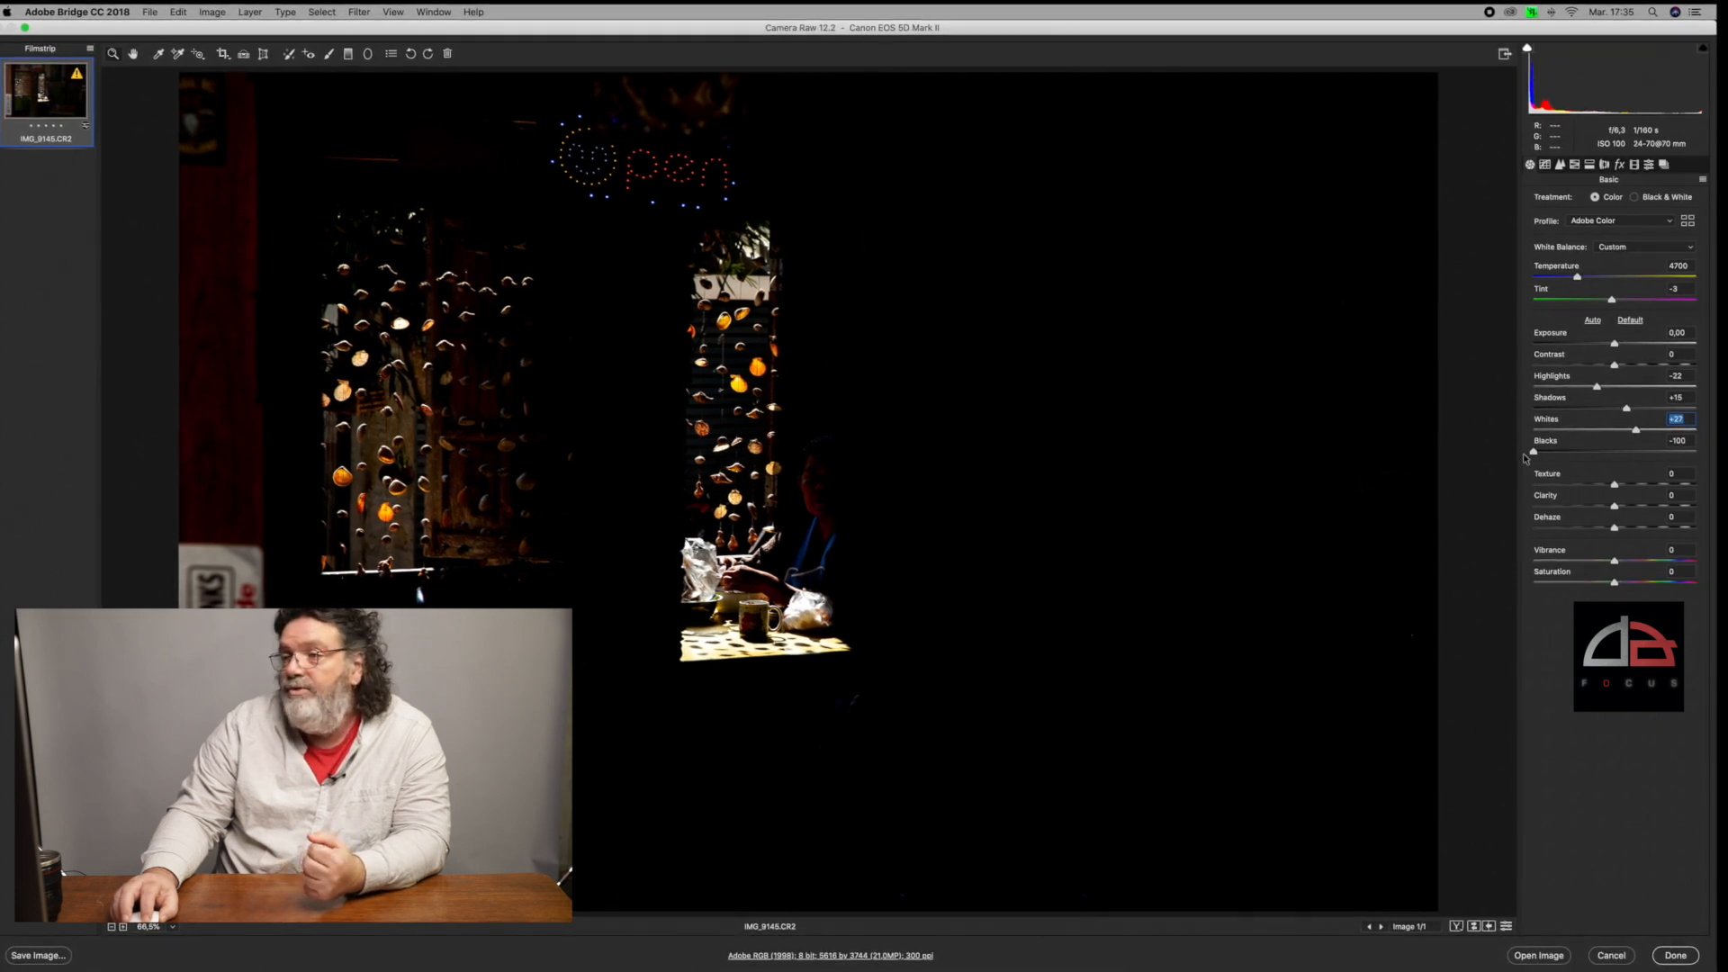
drag(1523, 454, 1624, 462)
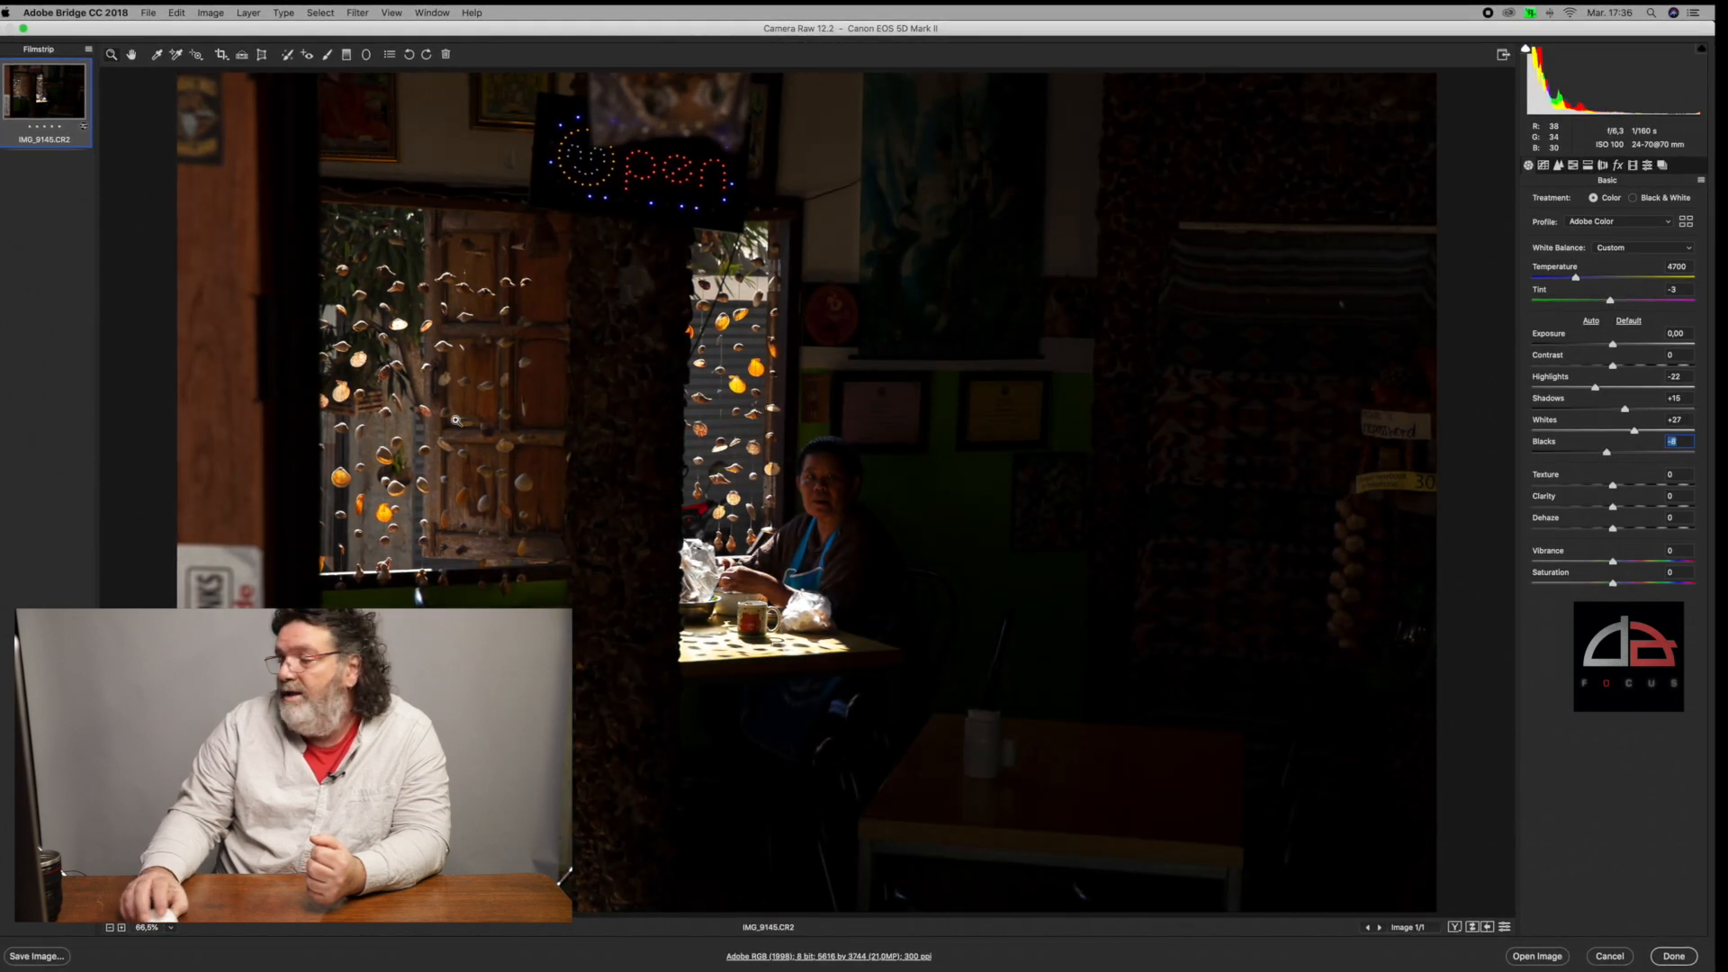
drag(1608, 456, 1697, 463)
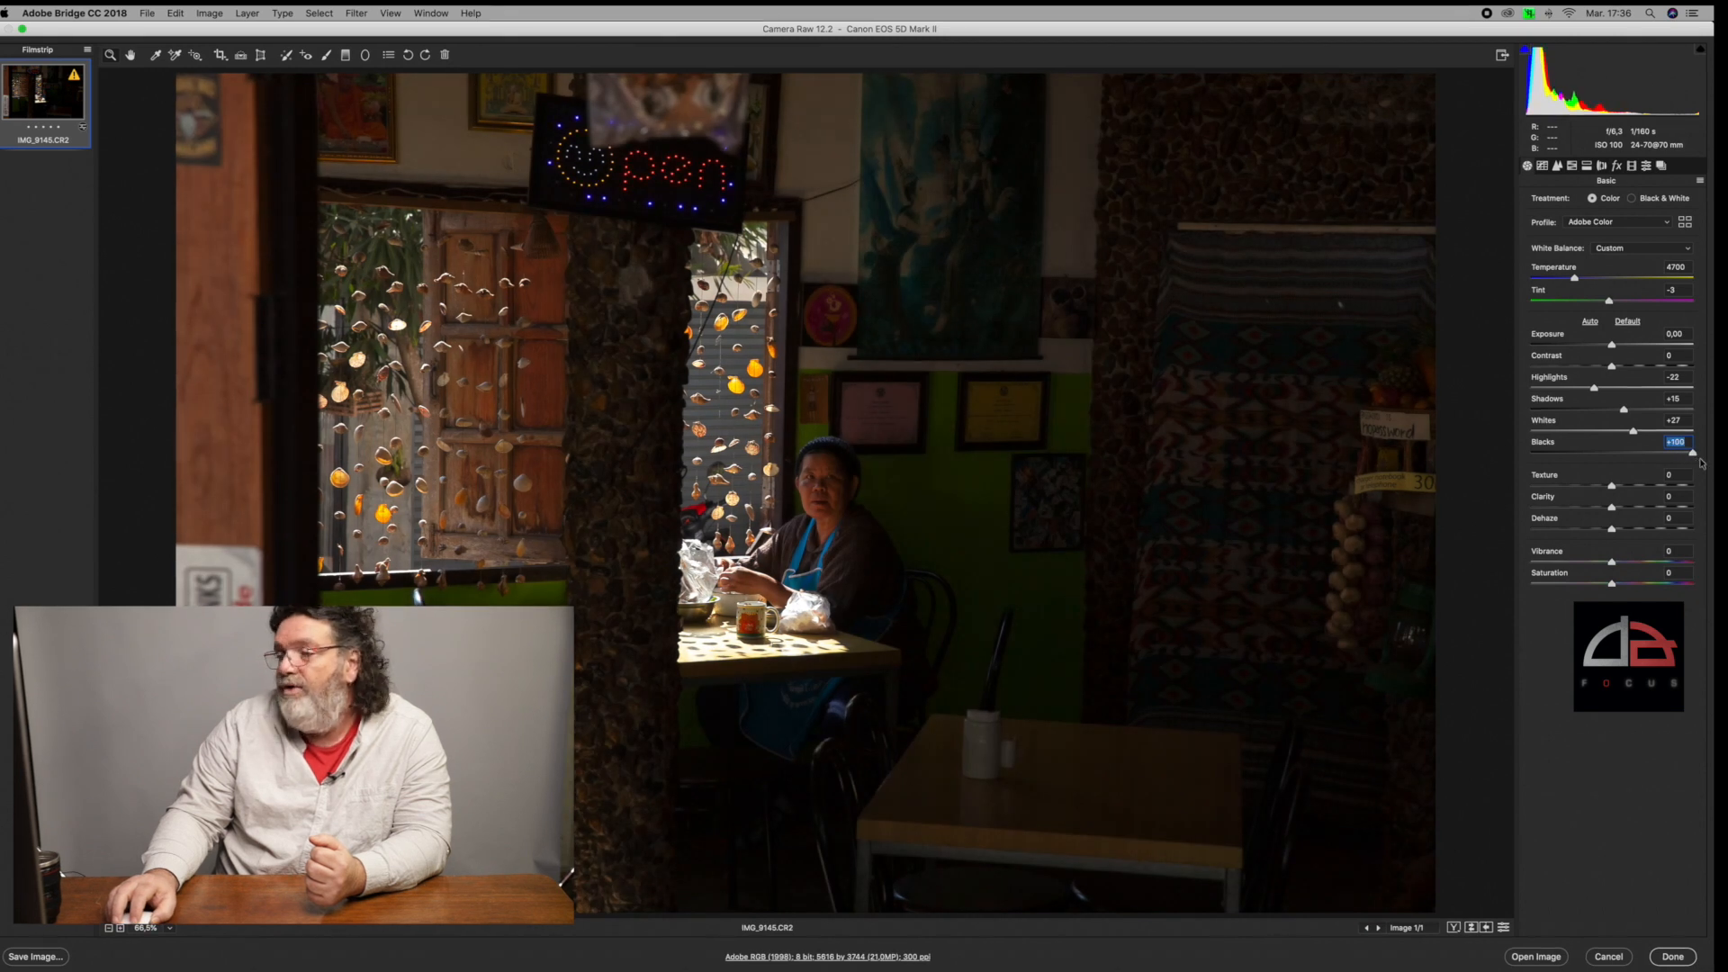
mouse_move(1651, 460)
mouse_down()
mouse_move(1577, 459)
mouse_move(1697, 461)
mouse_move(1617, 457)
mouse_up()
double_click(1617, 455)
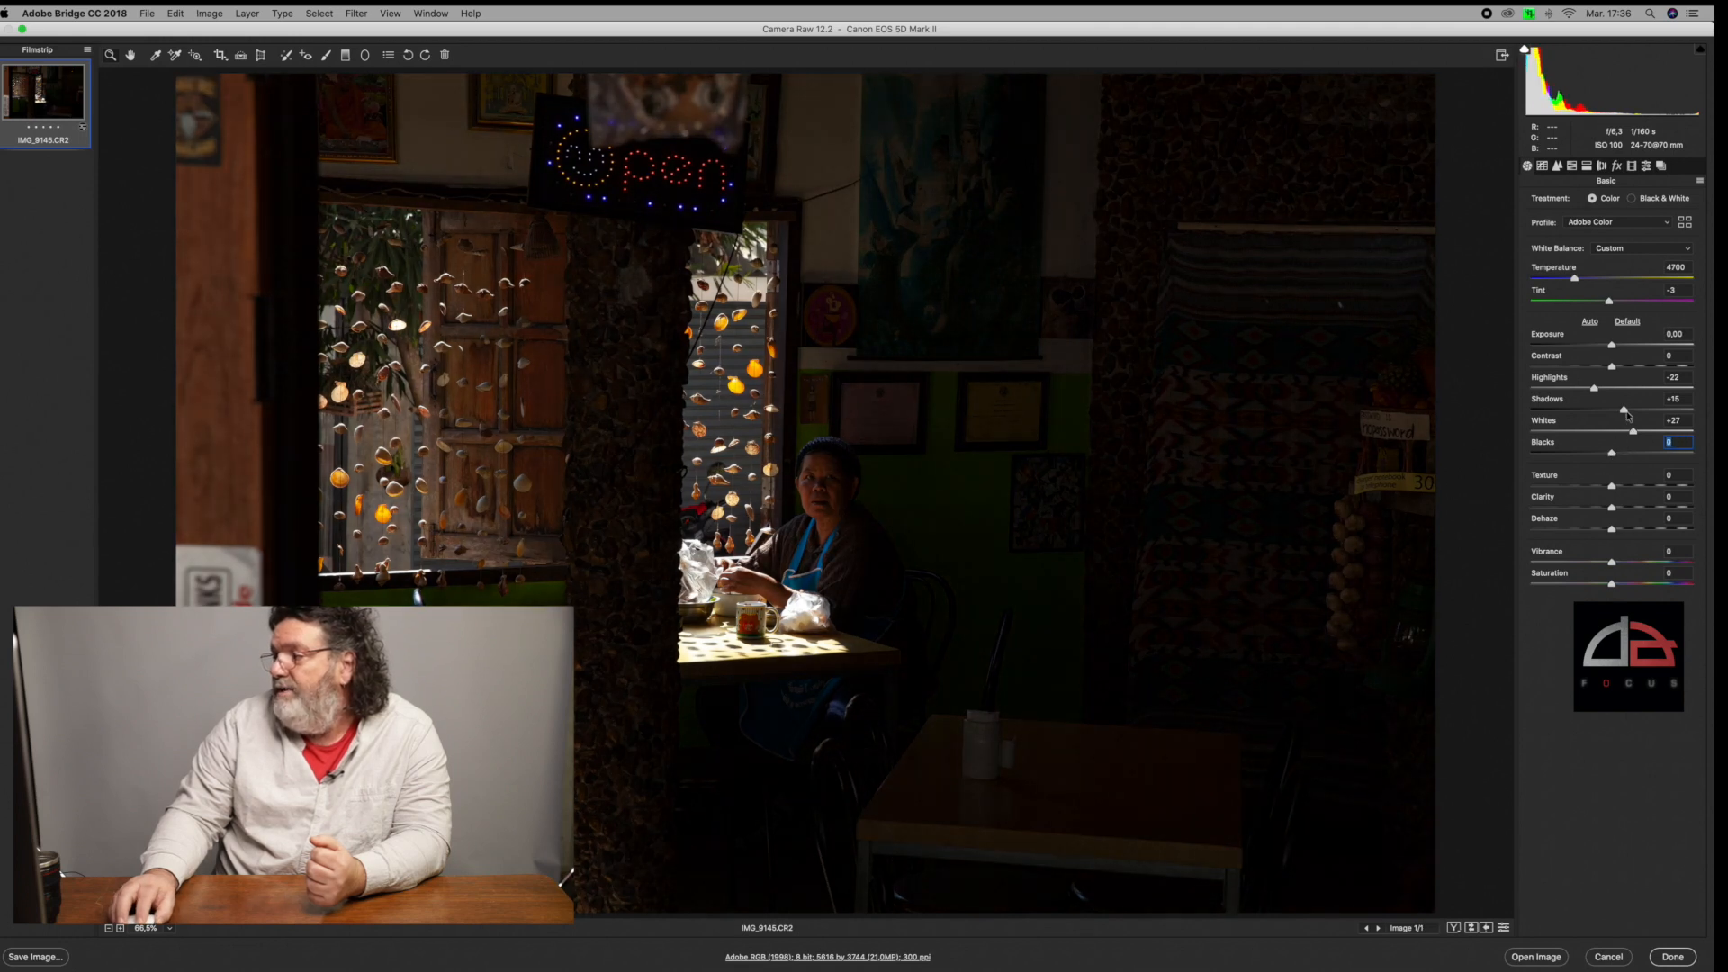
Reset the shadows to 0, compare strongly raised shadows with blacks at +100, and return both to 0
double_click(1625, 411)
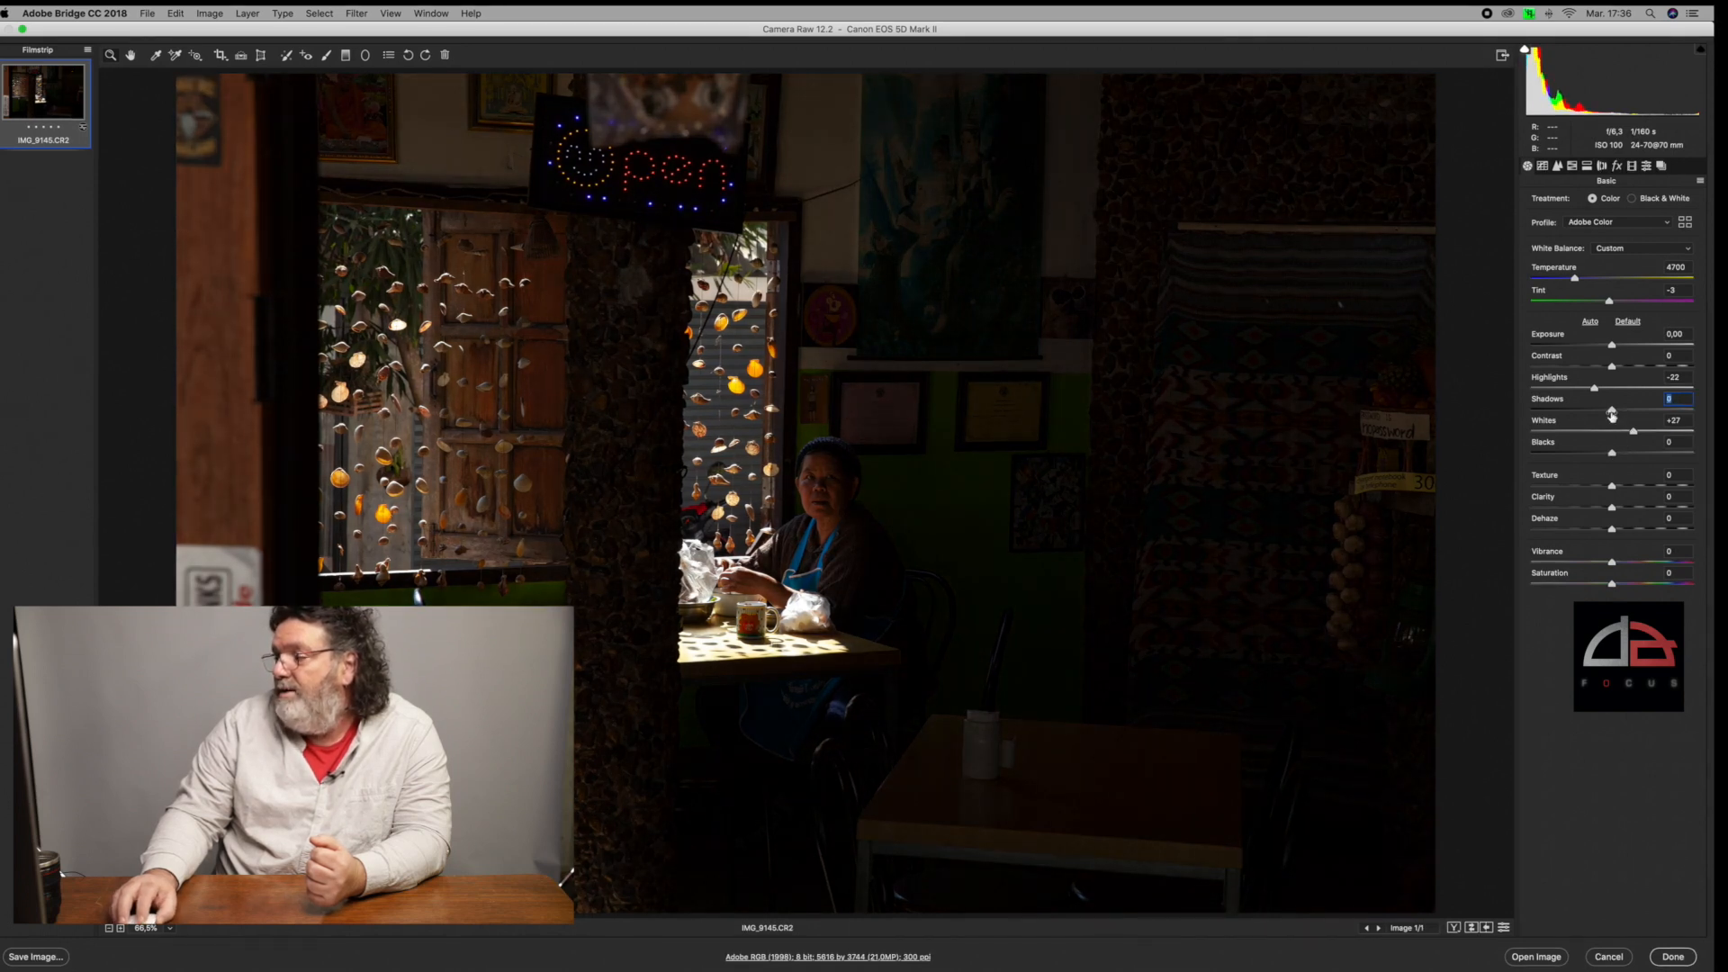
drag(1613, 411, 1695, 412)
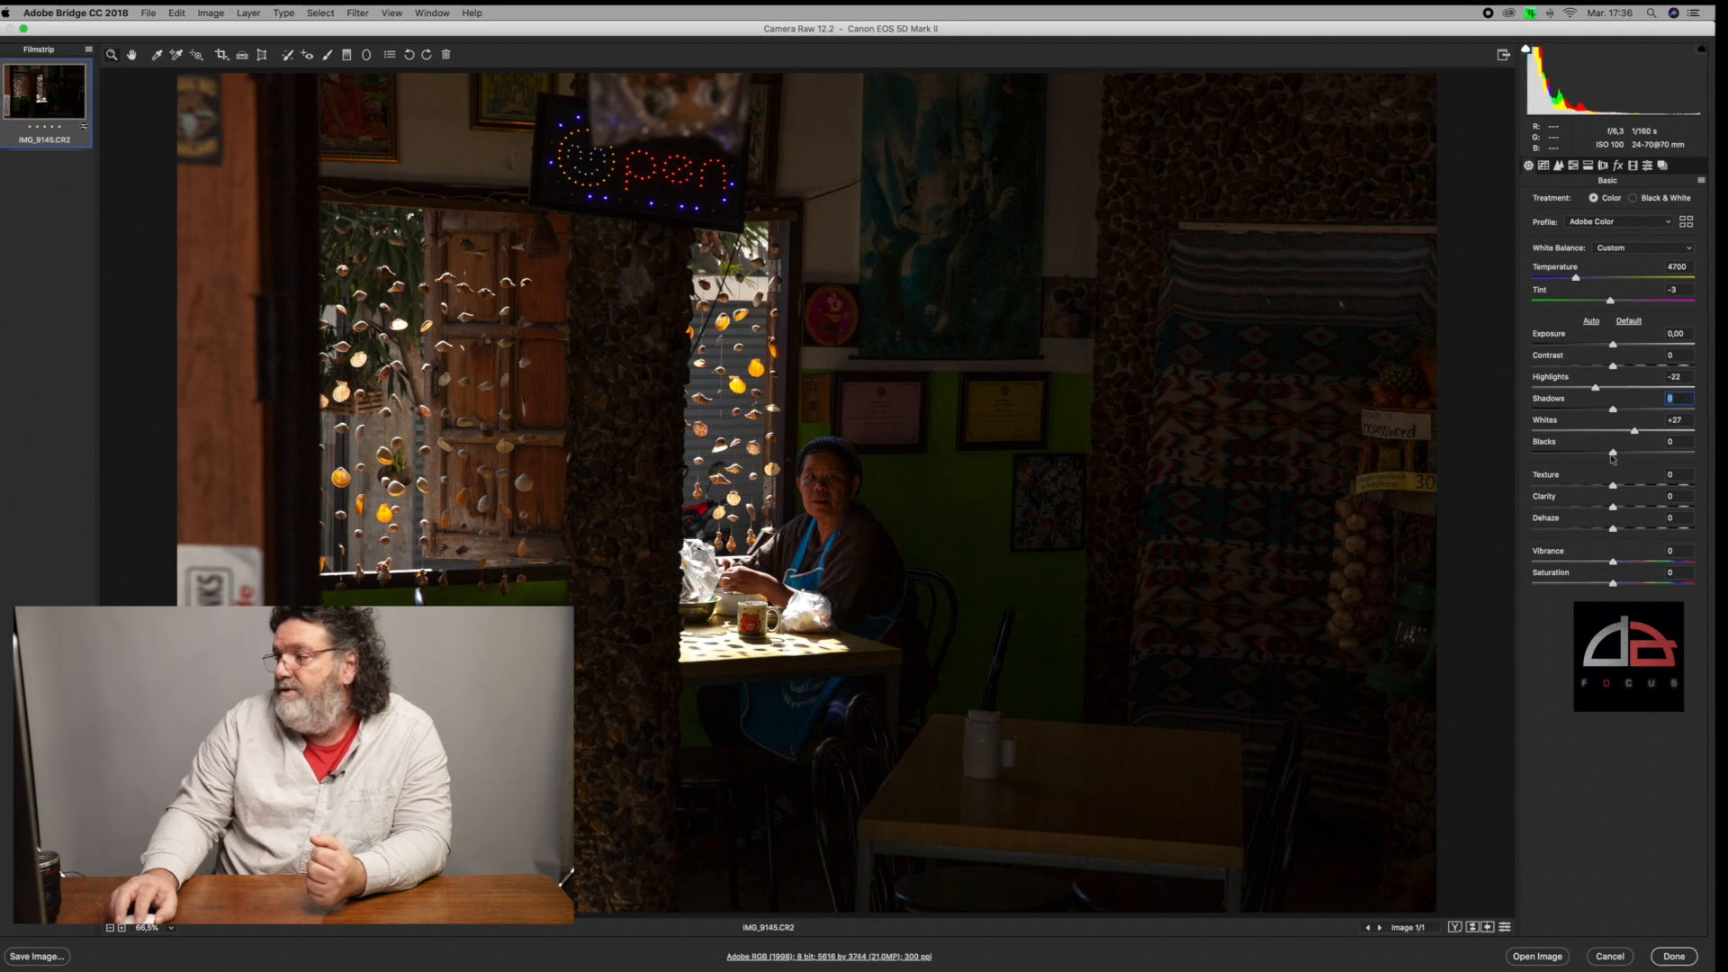
drag(1614, 454, 1709, 457)
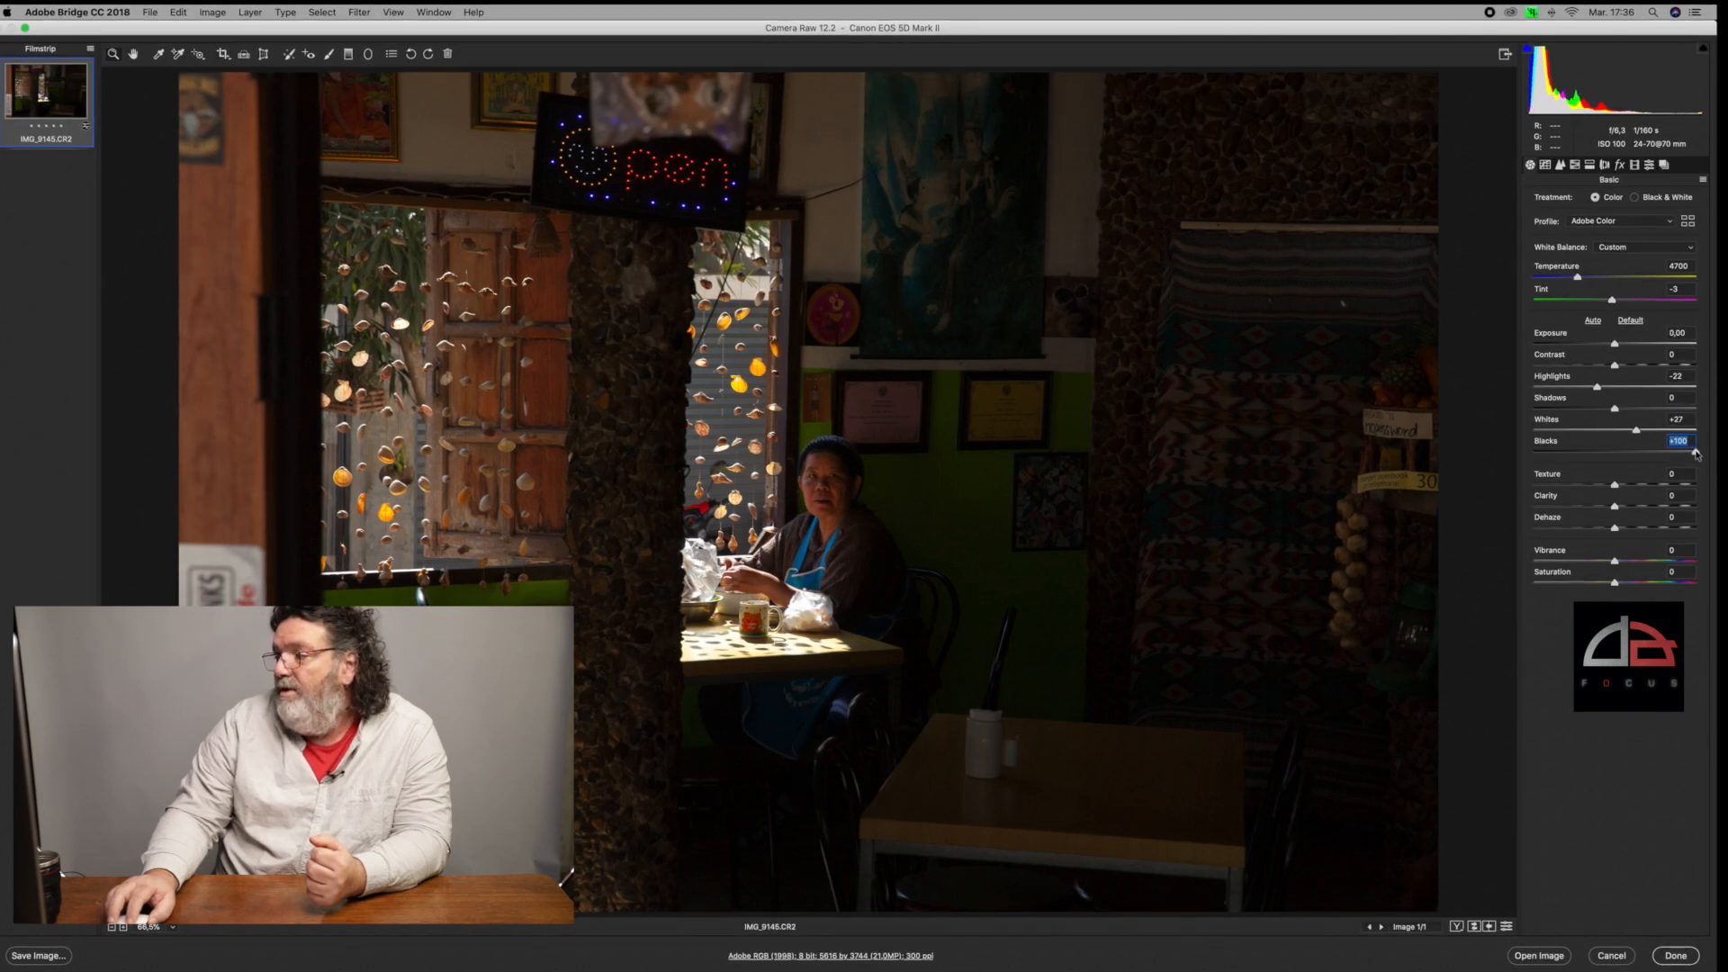
text(0)
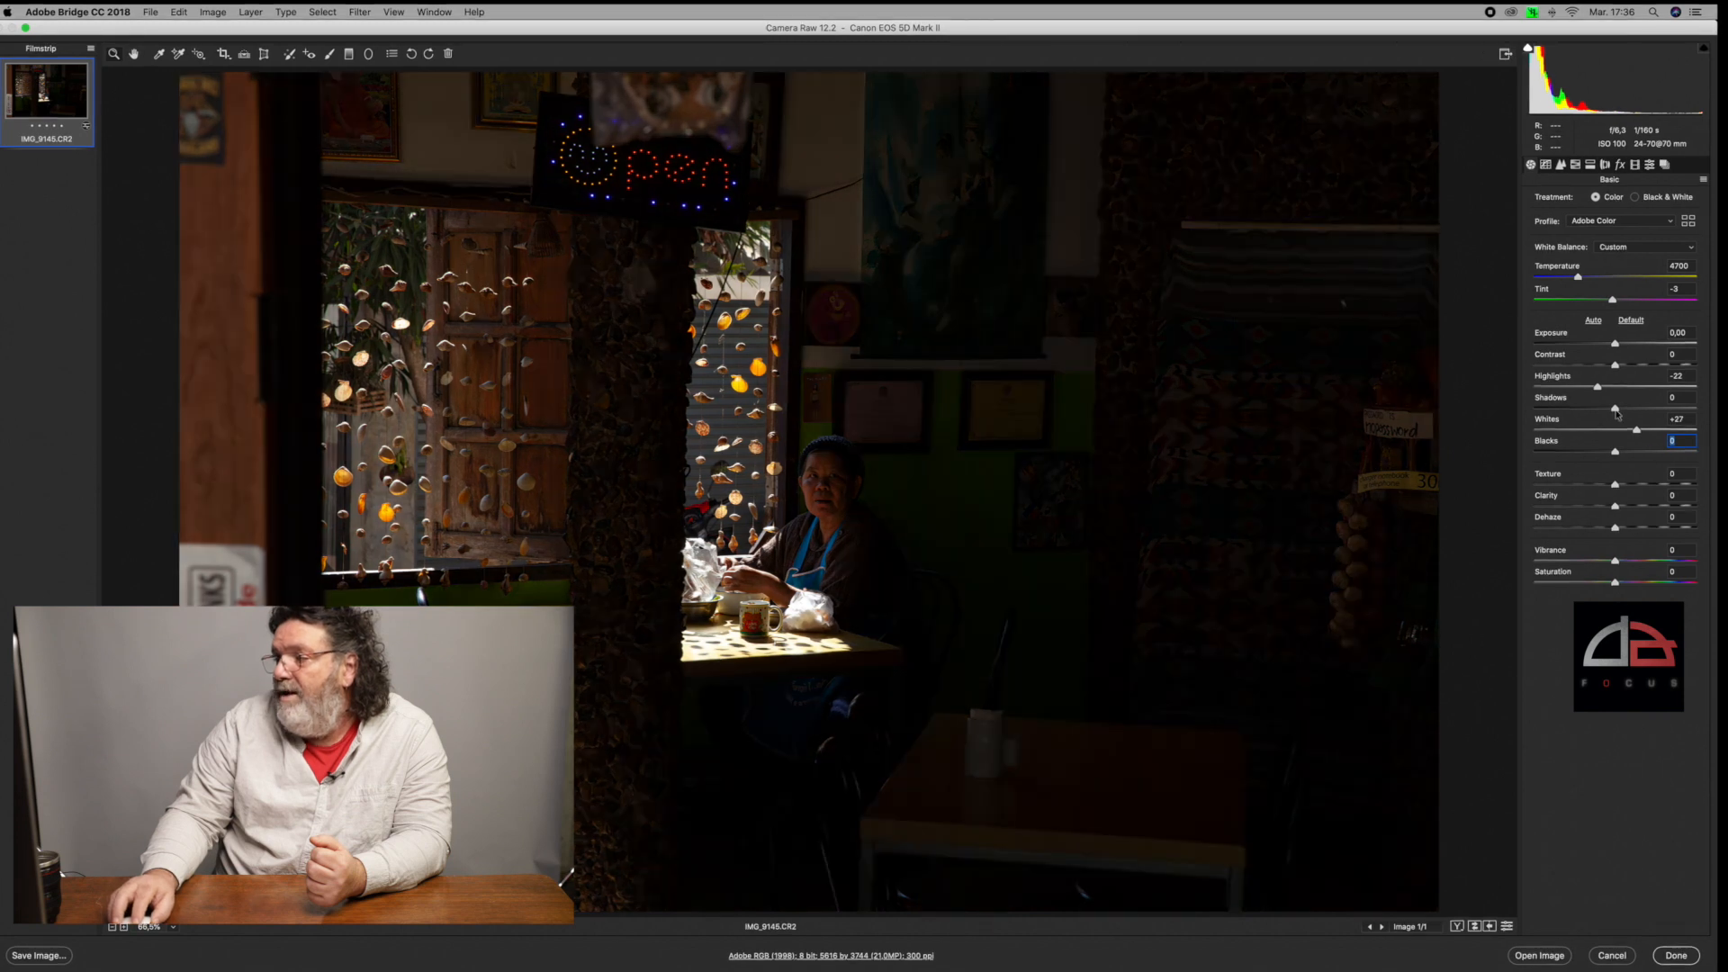
Set the shadows to about +23 and the blacks to about +21
drag(1624, 413, 1639, 415)
click(1638, 415)
mouse_move(1610, 455)
mouse_down()
mouse_move(1584, 454)
mouse_move(1638, 456)
mouse_up()
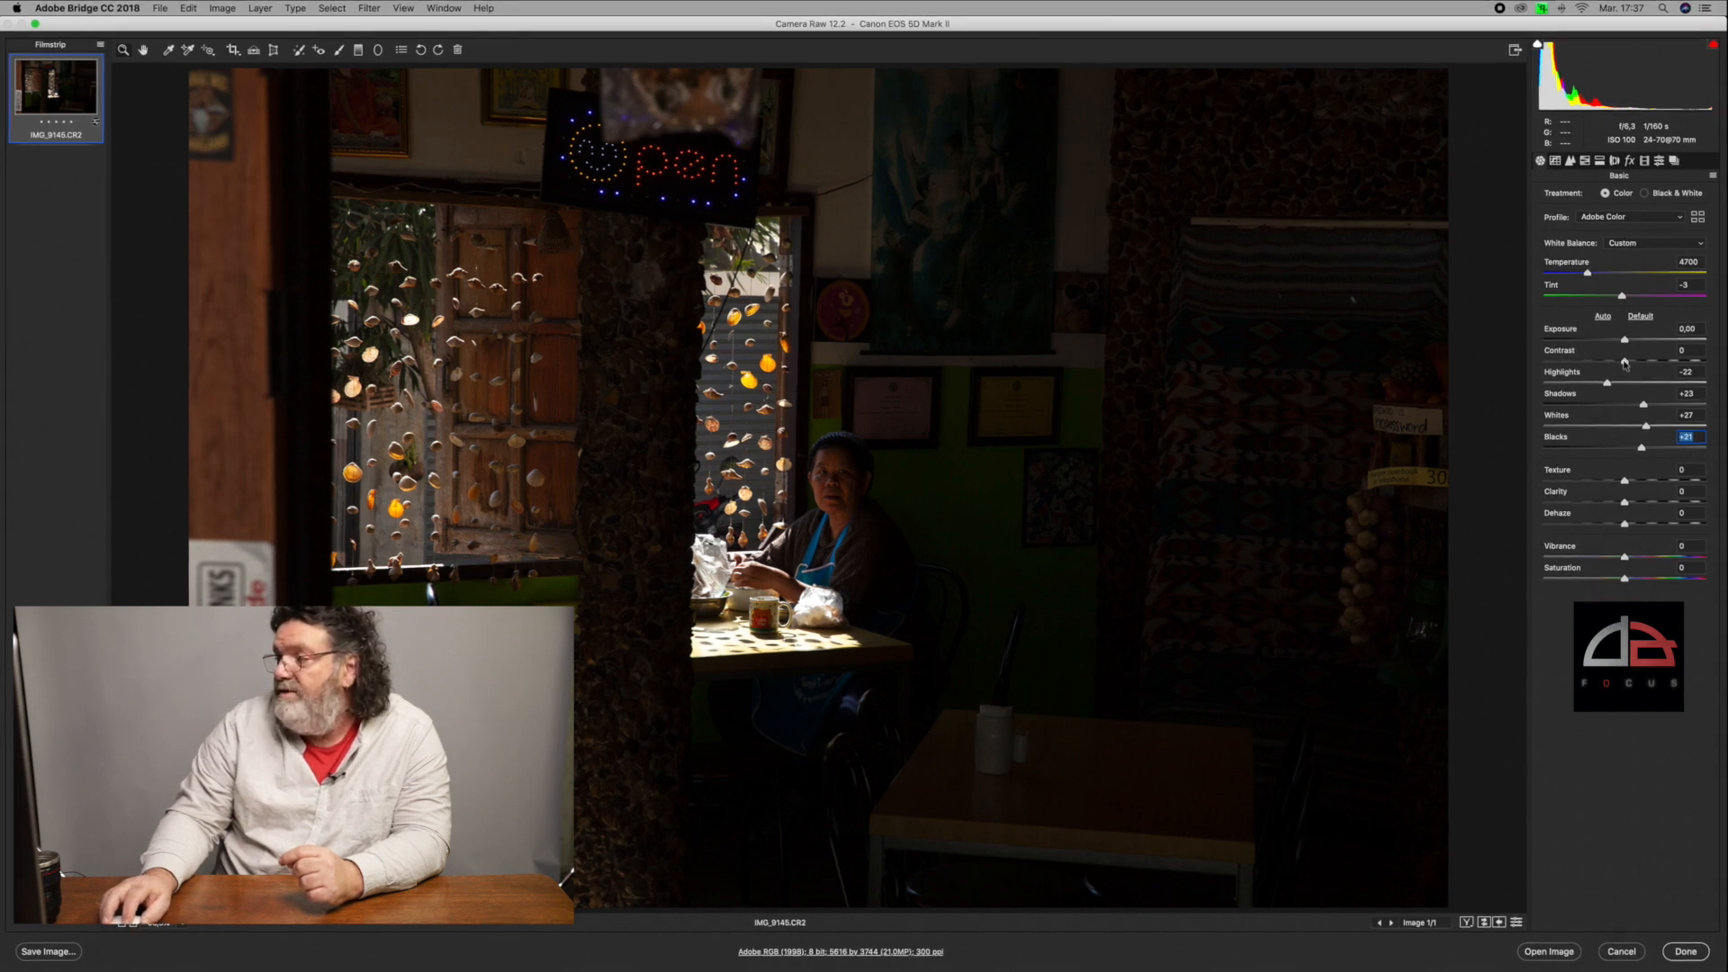
Try stronger and weaker contrast on the adjusted photo, and reset the contrast to 0
drag(1625, 362, 1667, 368)
click(1532, 362)
drag(1544, 362, 1617, 378)
click(1617, 364)
double_click(1619, 364)
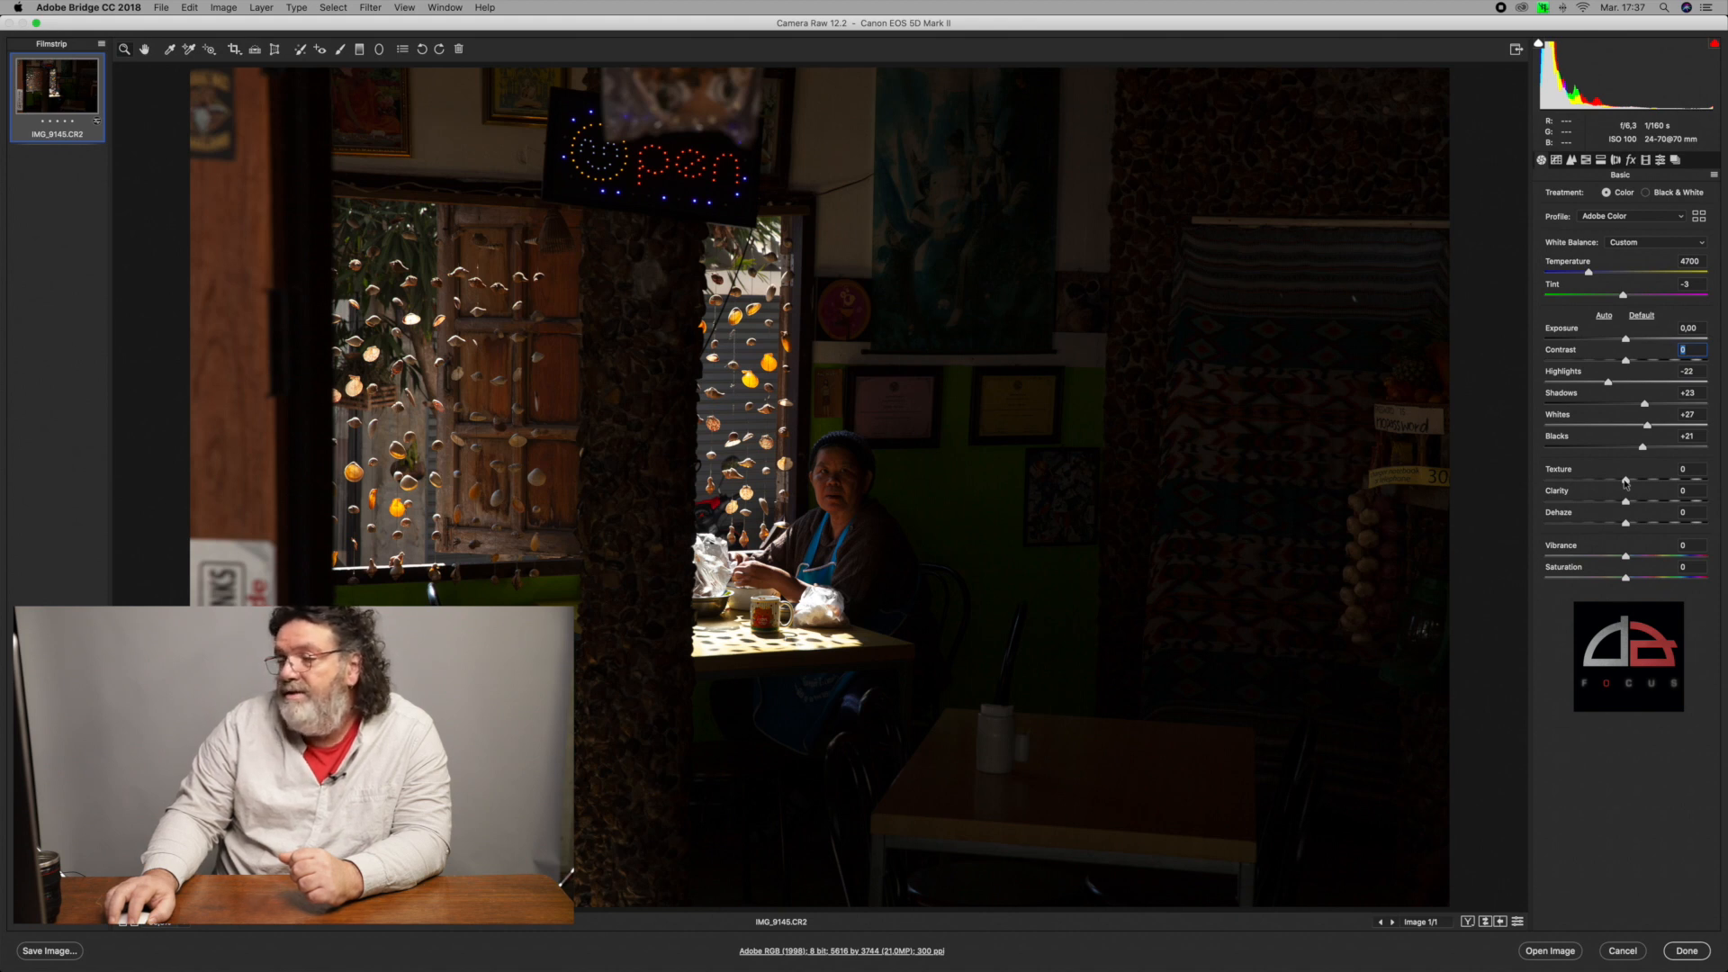
Compare raised and lowered texture on a close-up of the woman and her table, and set the texture to about +21
mouse_move(1625, 483)
mouse_down()
mouse_move(1717, 489)
mouse_move(1625, 483)
mouse_up()
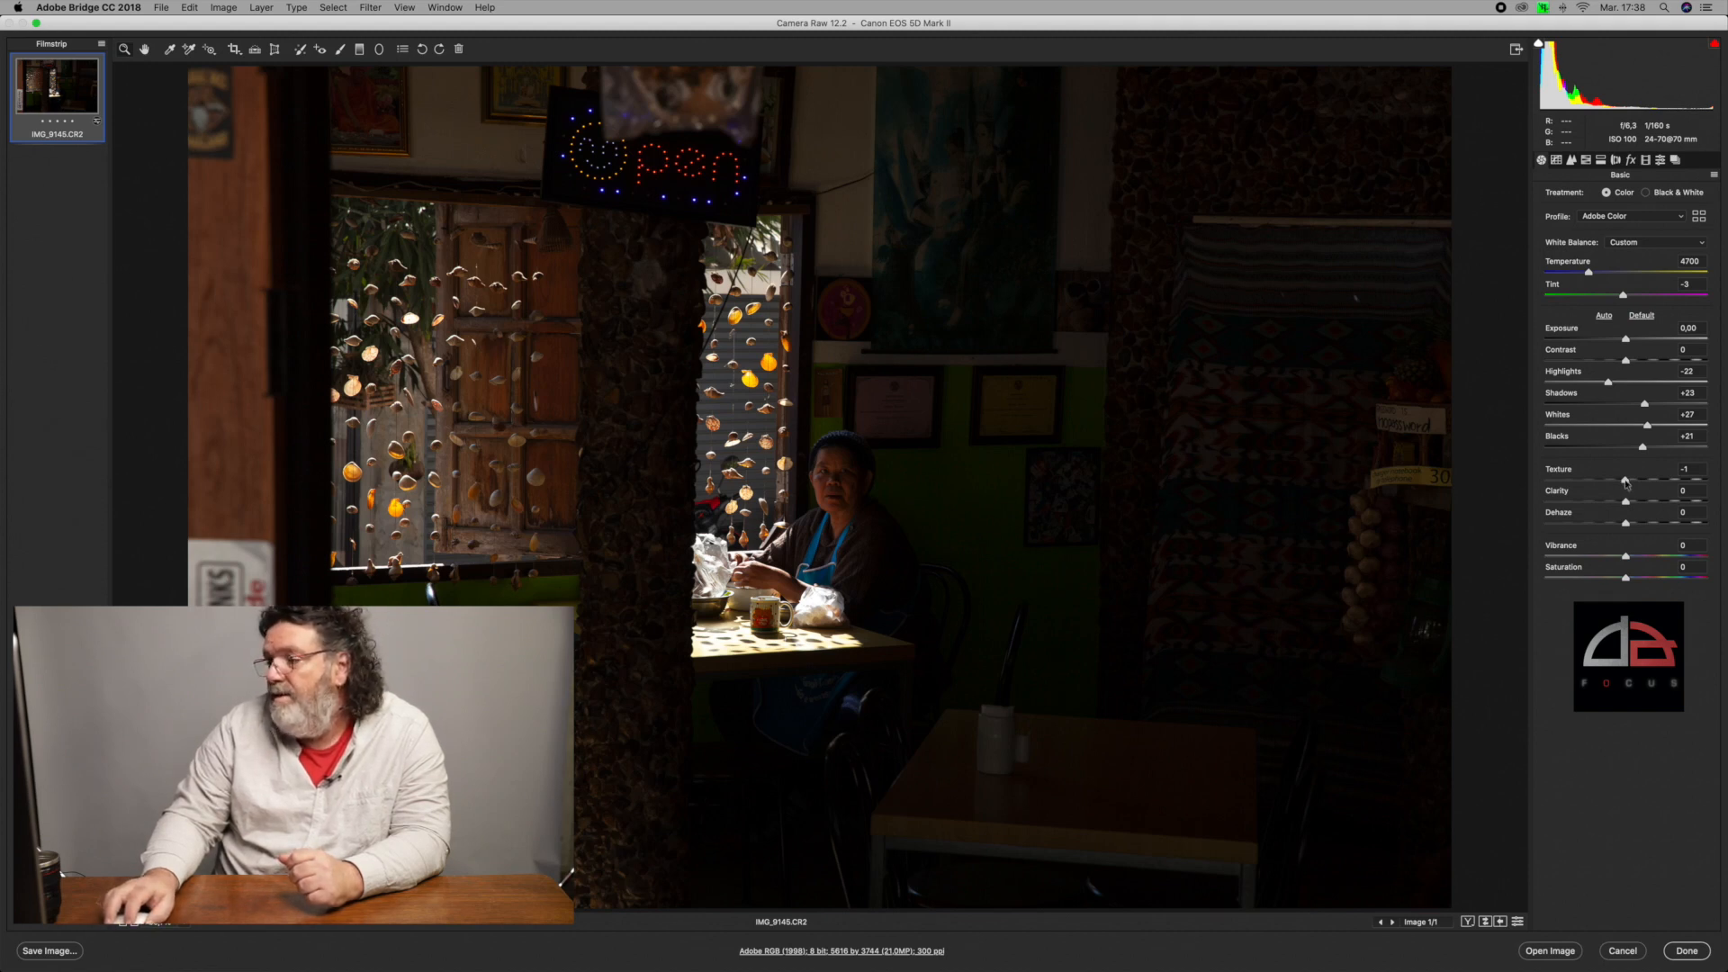
mouse_move(1625, 483)
mouse_down()
mouse_move(1654, 486)
mouse_move(1638, 483)
mouse_up()
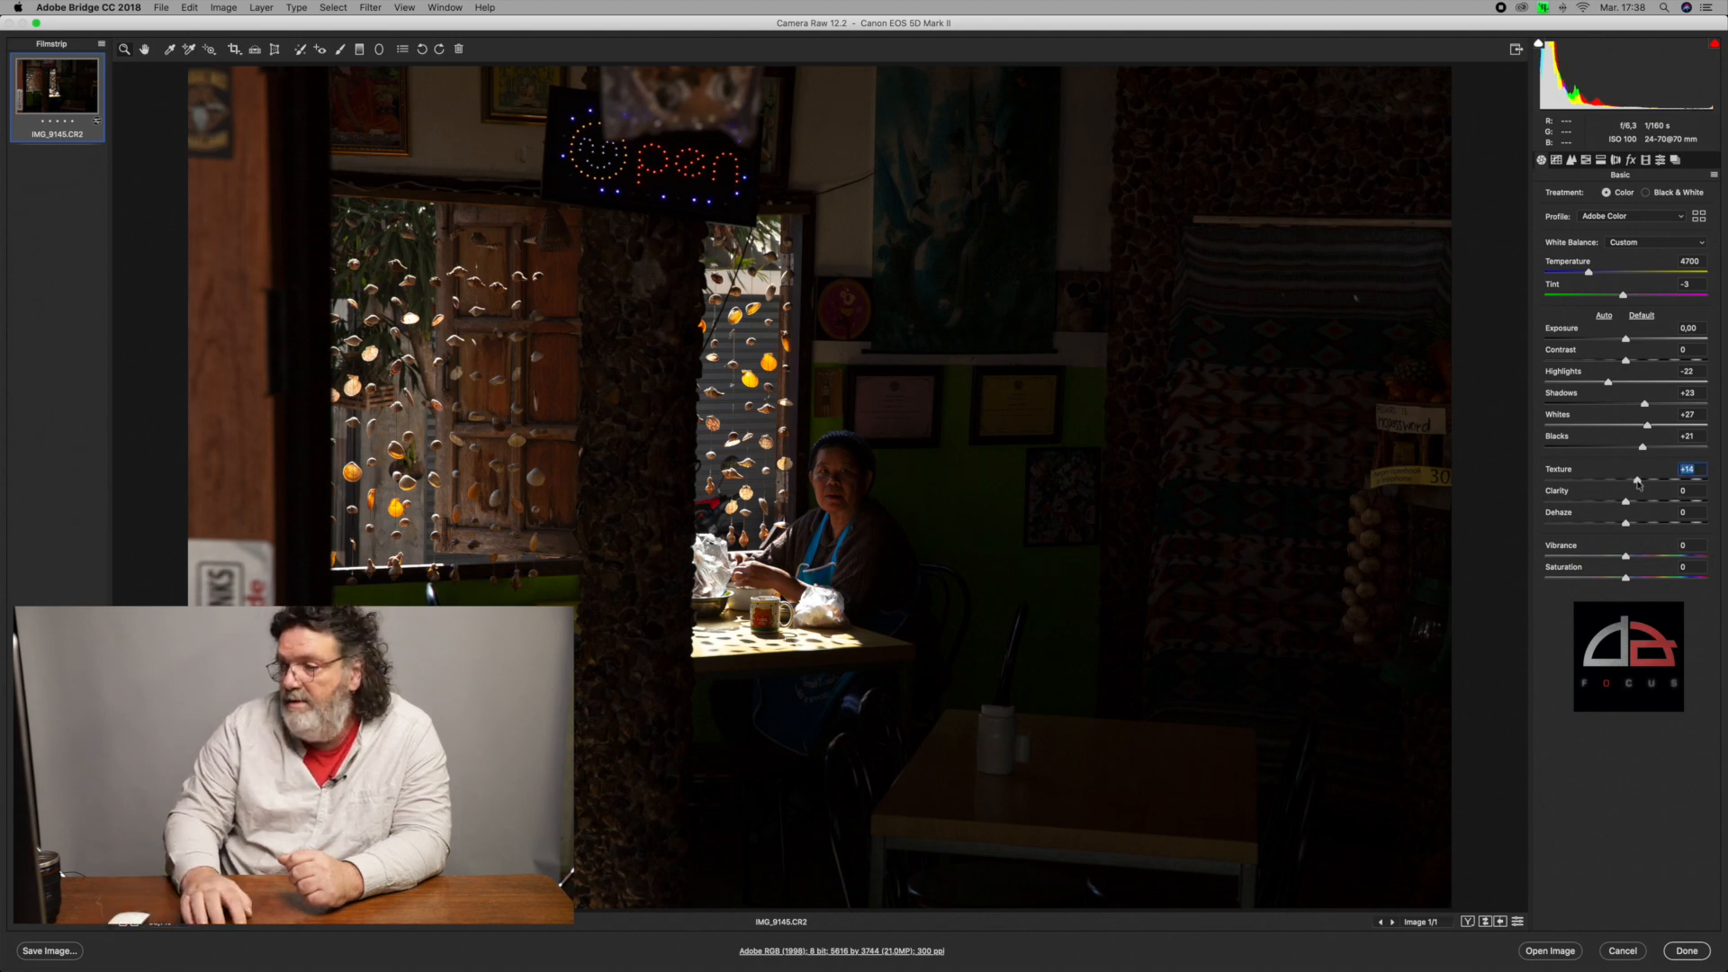
key(super+equal)
key(super+equal)
key(super+equal)
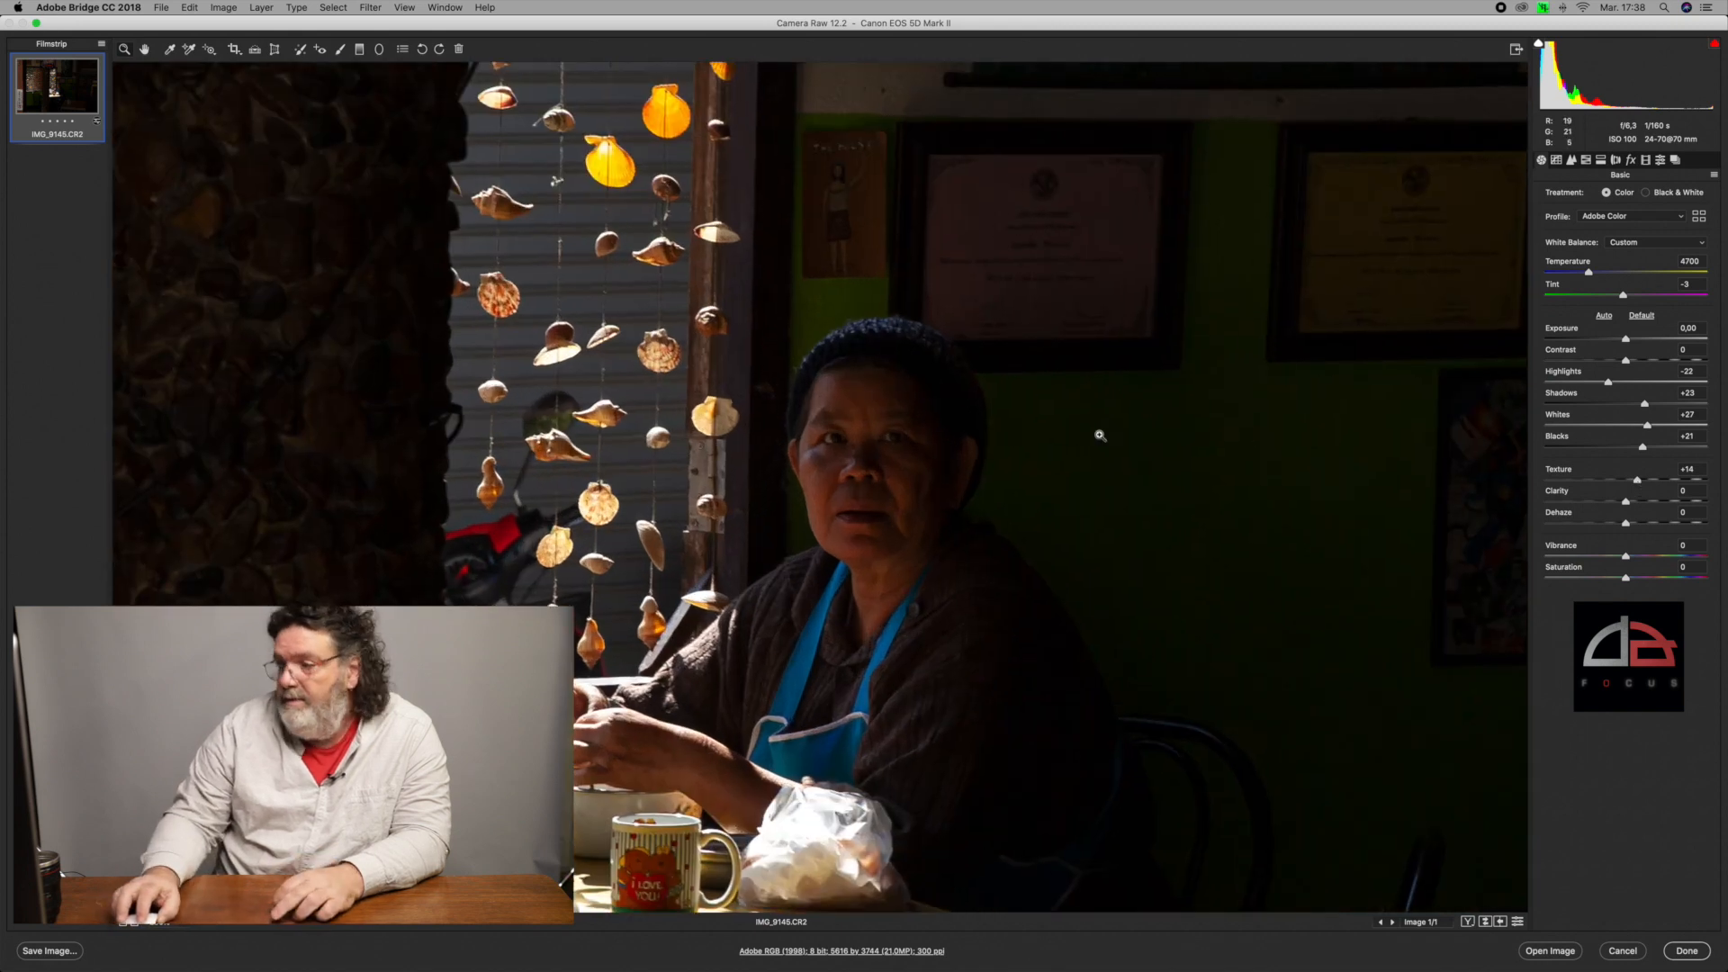
scroll(1105, 427, down, 5)
scroll(1105, 427, right, 5)
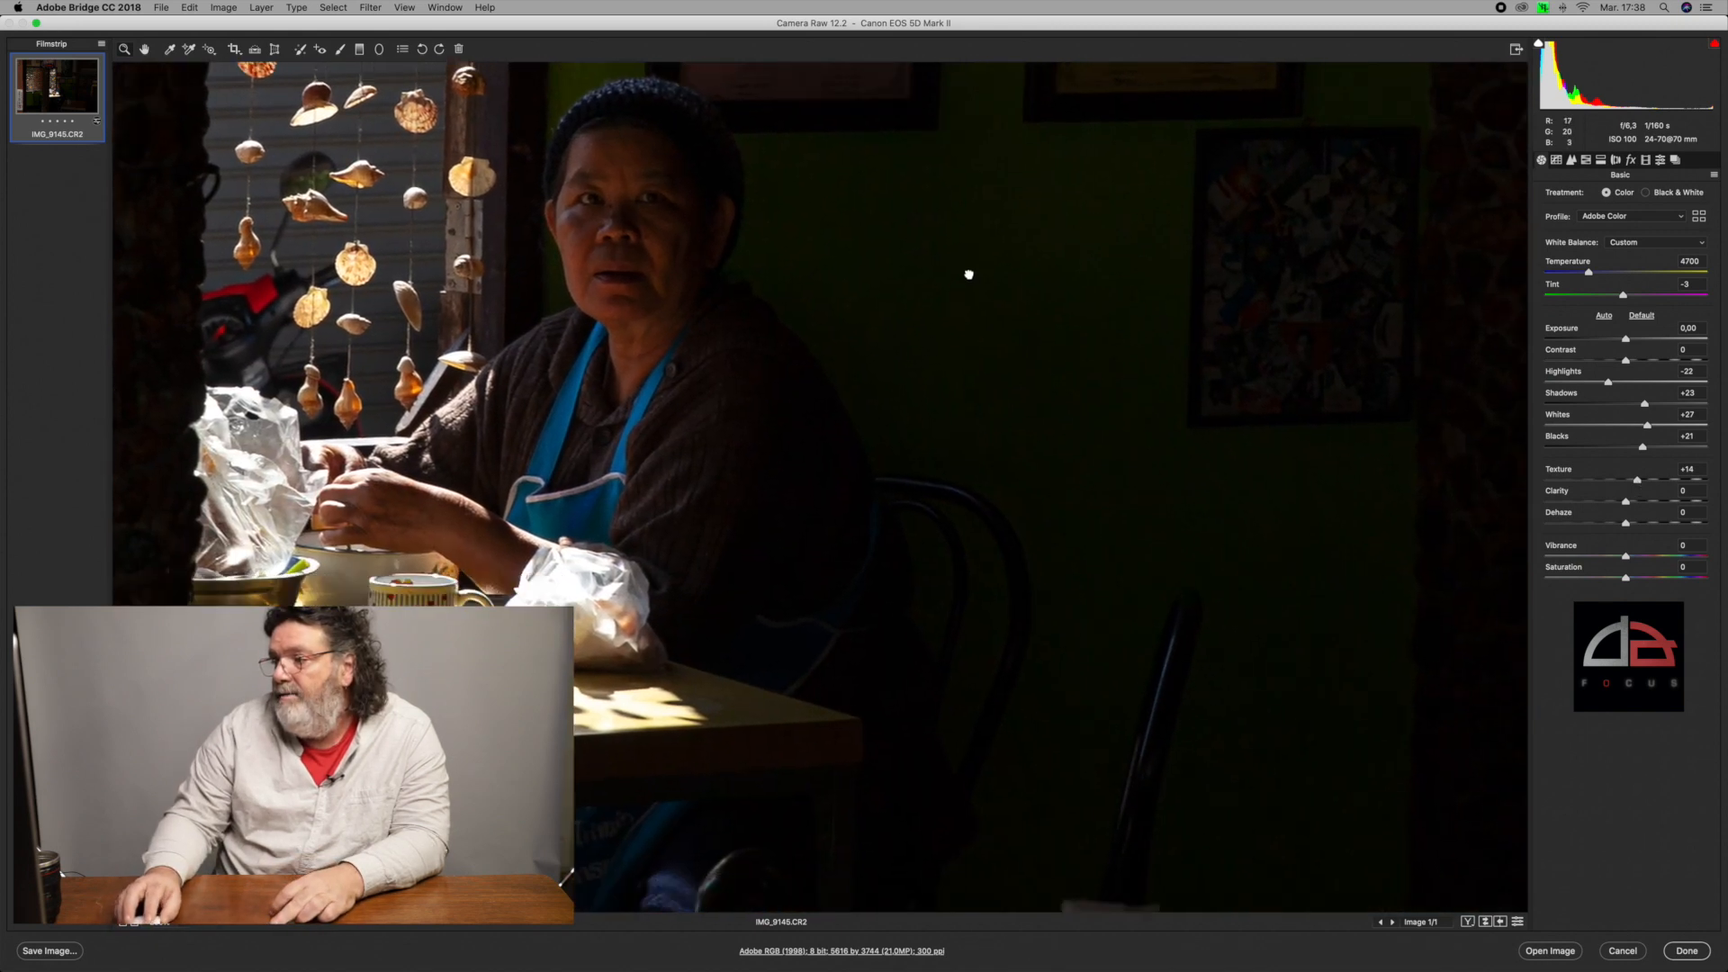
drag(1016, 460, 1060, 380)
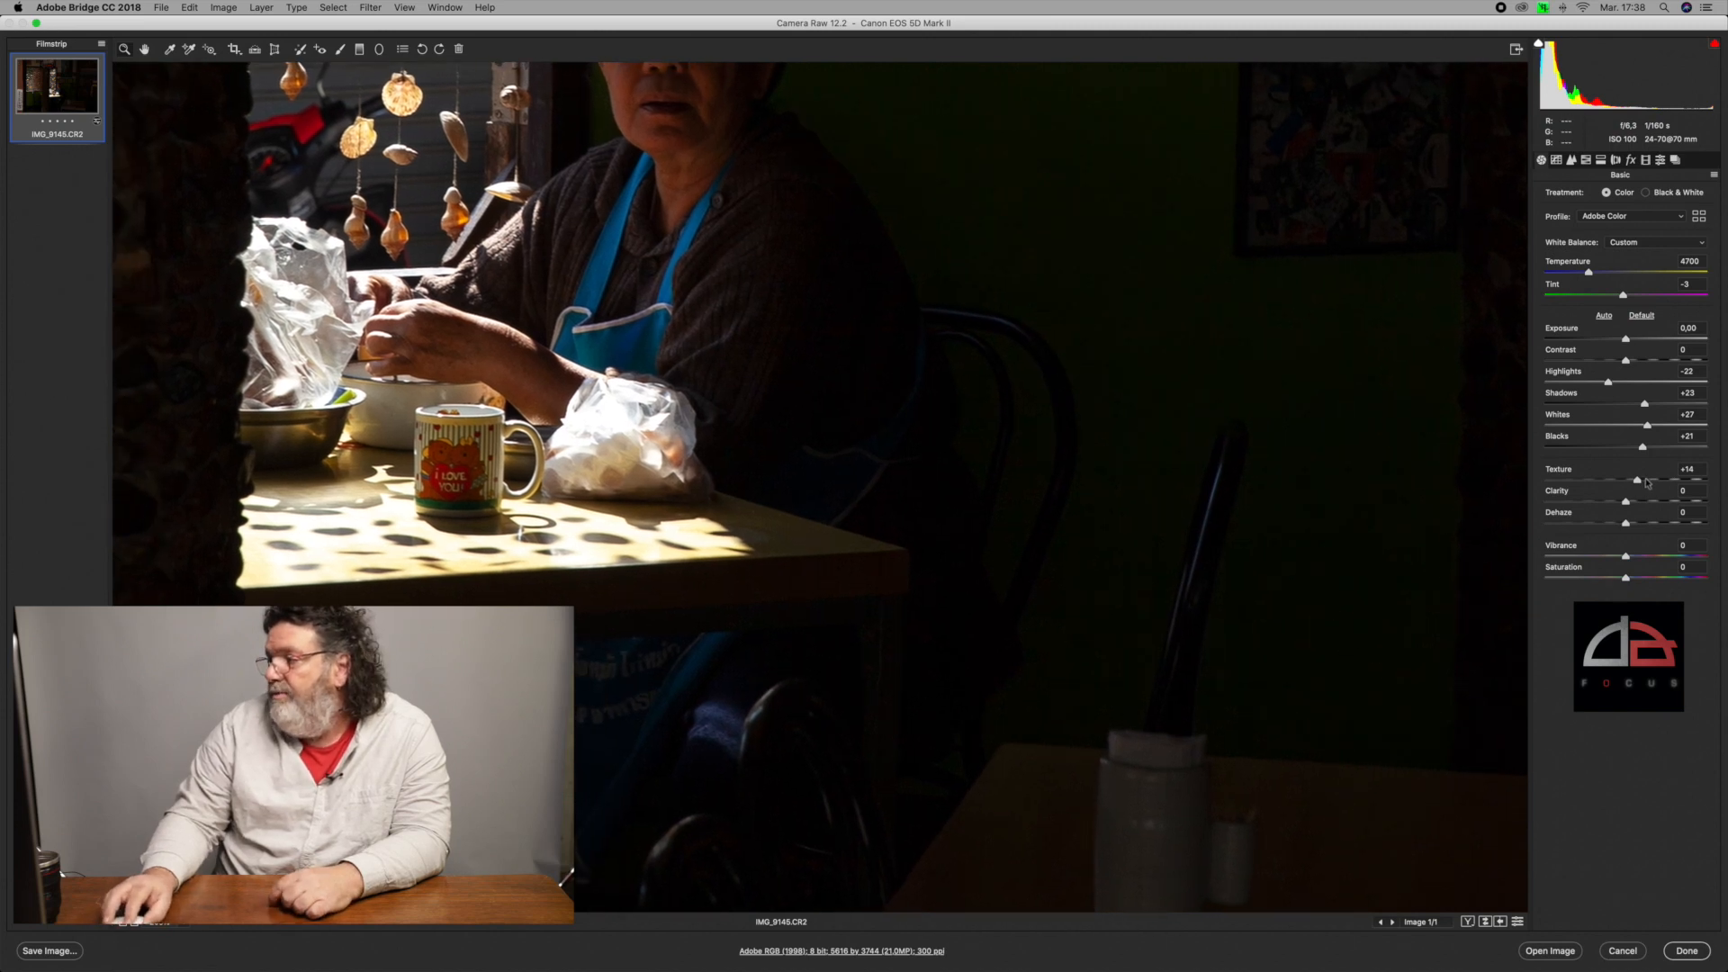
mouse_move(1637, 481)
mouse_down()
mouse_move(1726, 486)
mouse_move(1660, 481)
mouse_up()
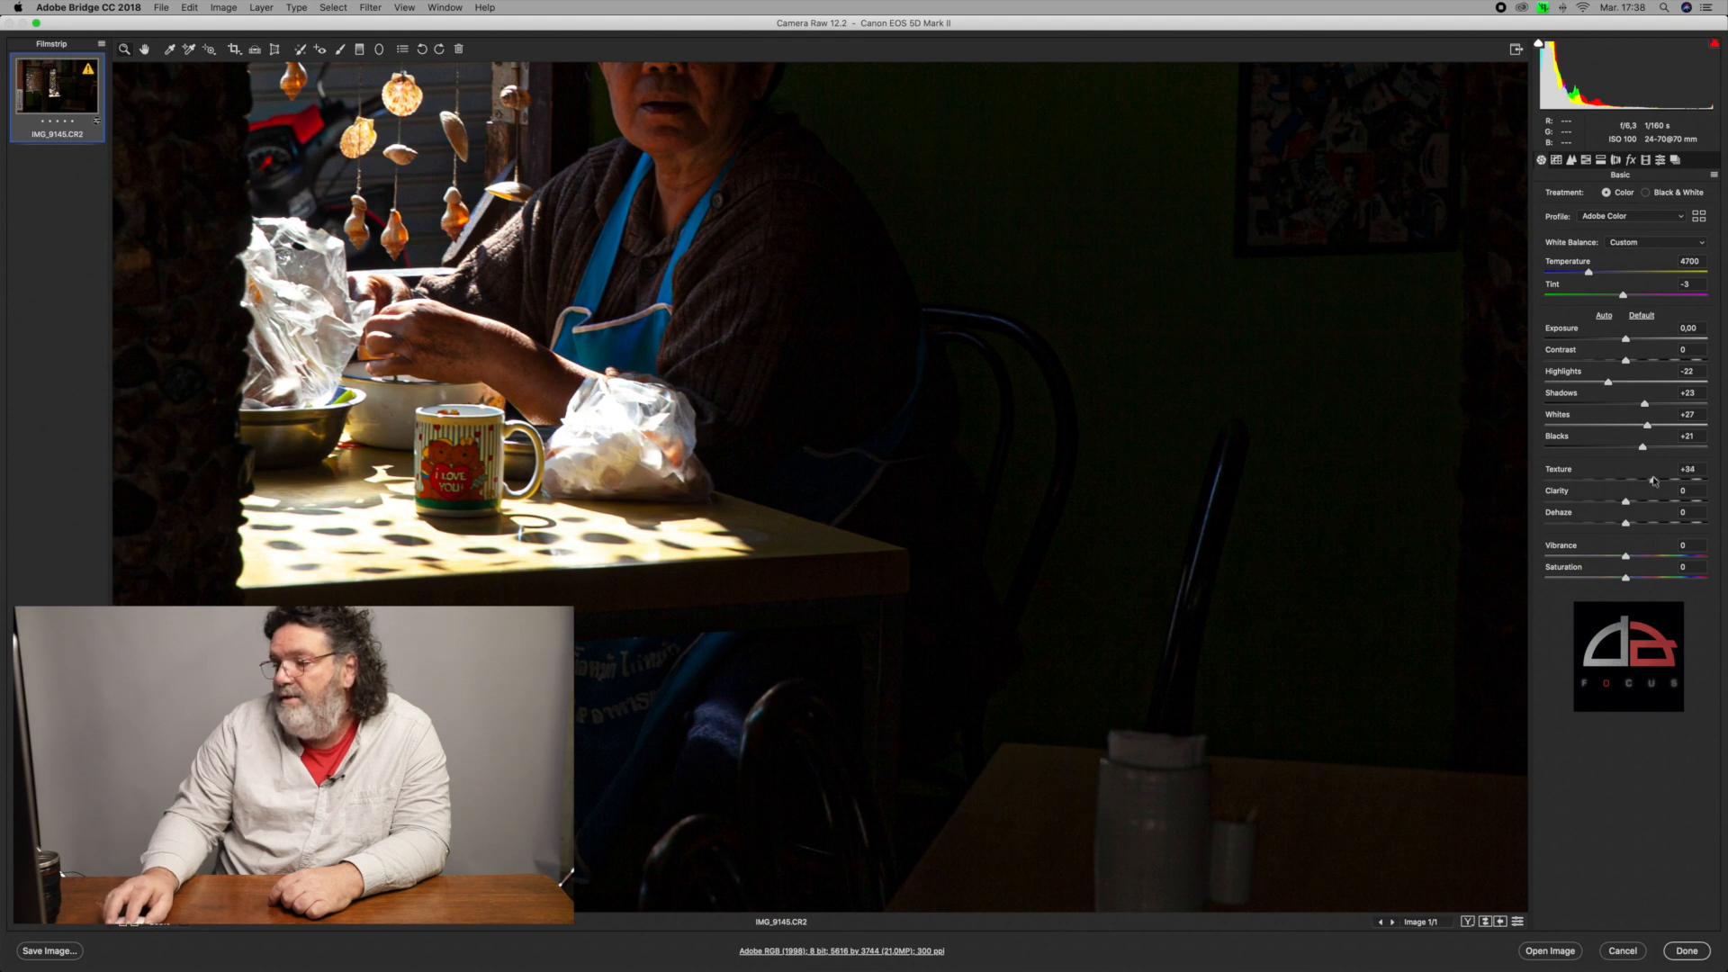
drag(1612, 481, 1556, 483)
mouse_move(1676, 489)
mouse_down()
mouse_move(1726, 493)
mouse_move(1589, 486)
mouse_move(1720, 491)
mouse_move(1683, 486)
mouse_up()
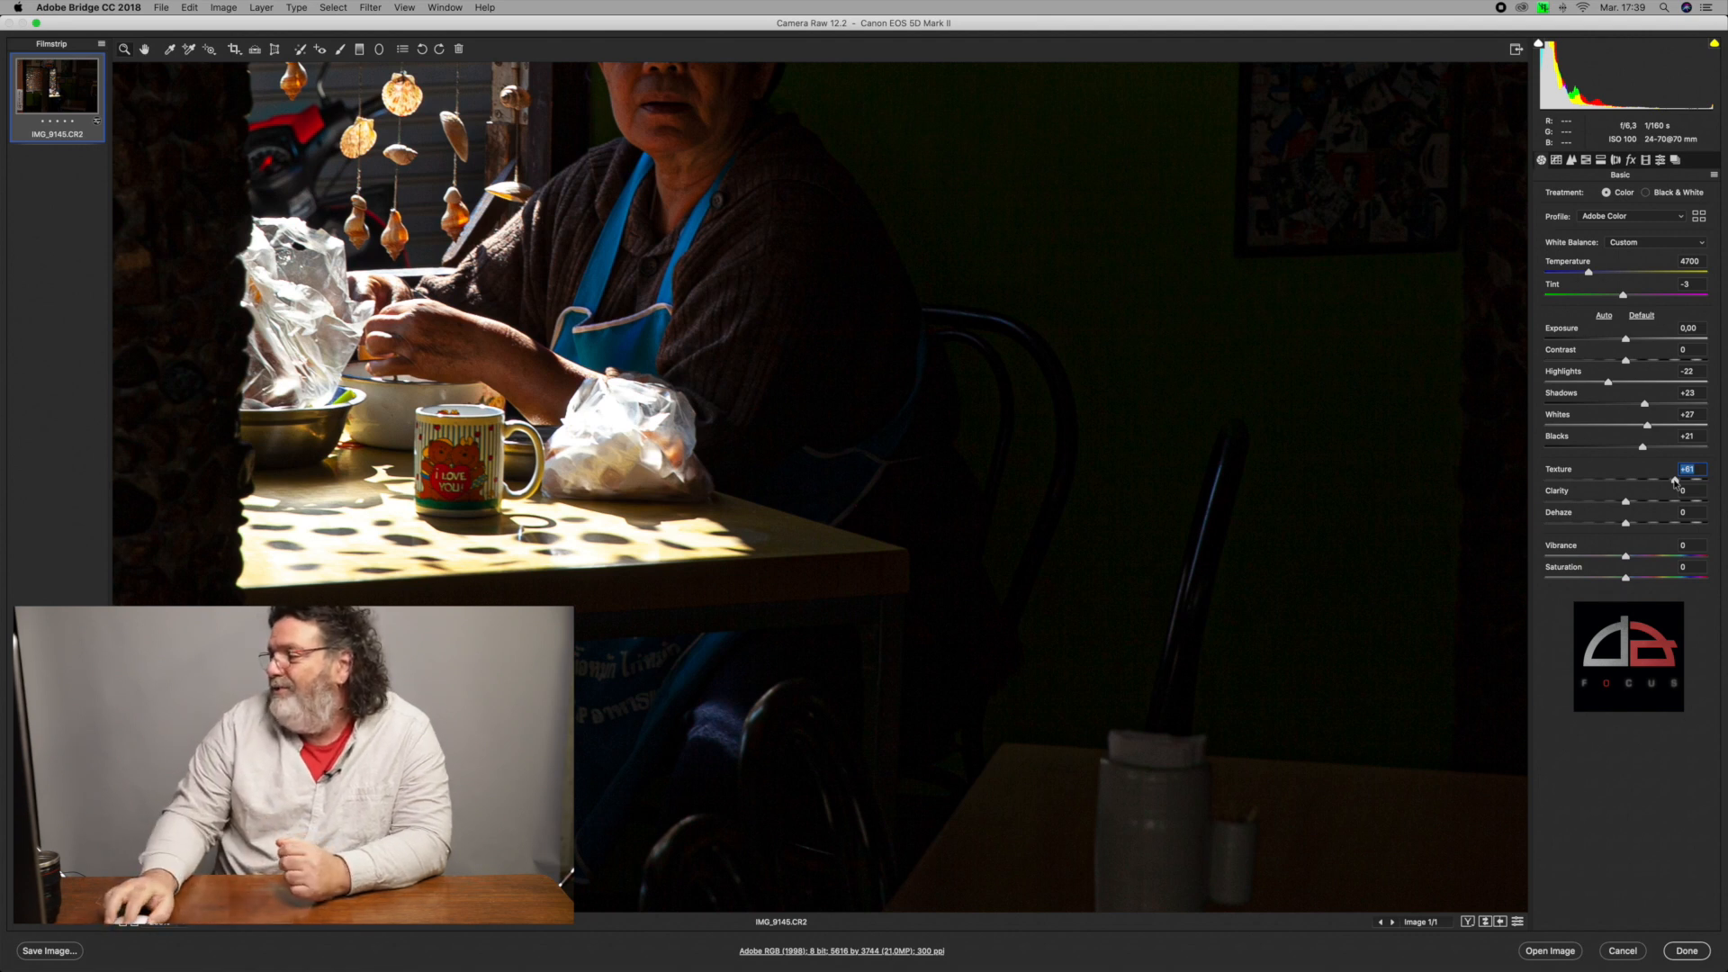
drag(1724, 482, 1689, 481)
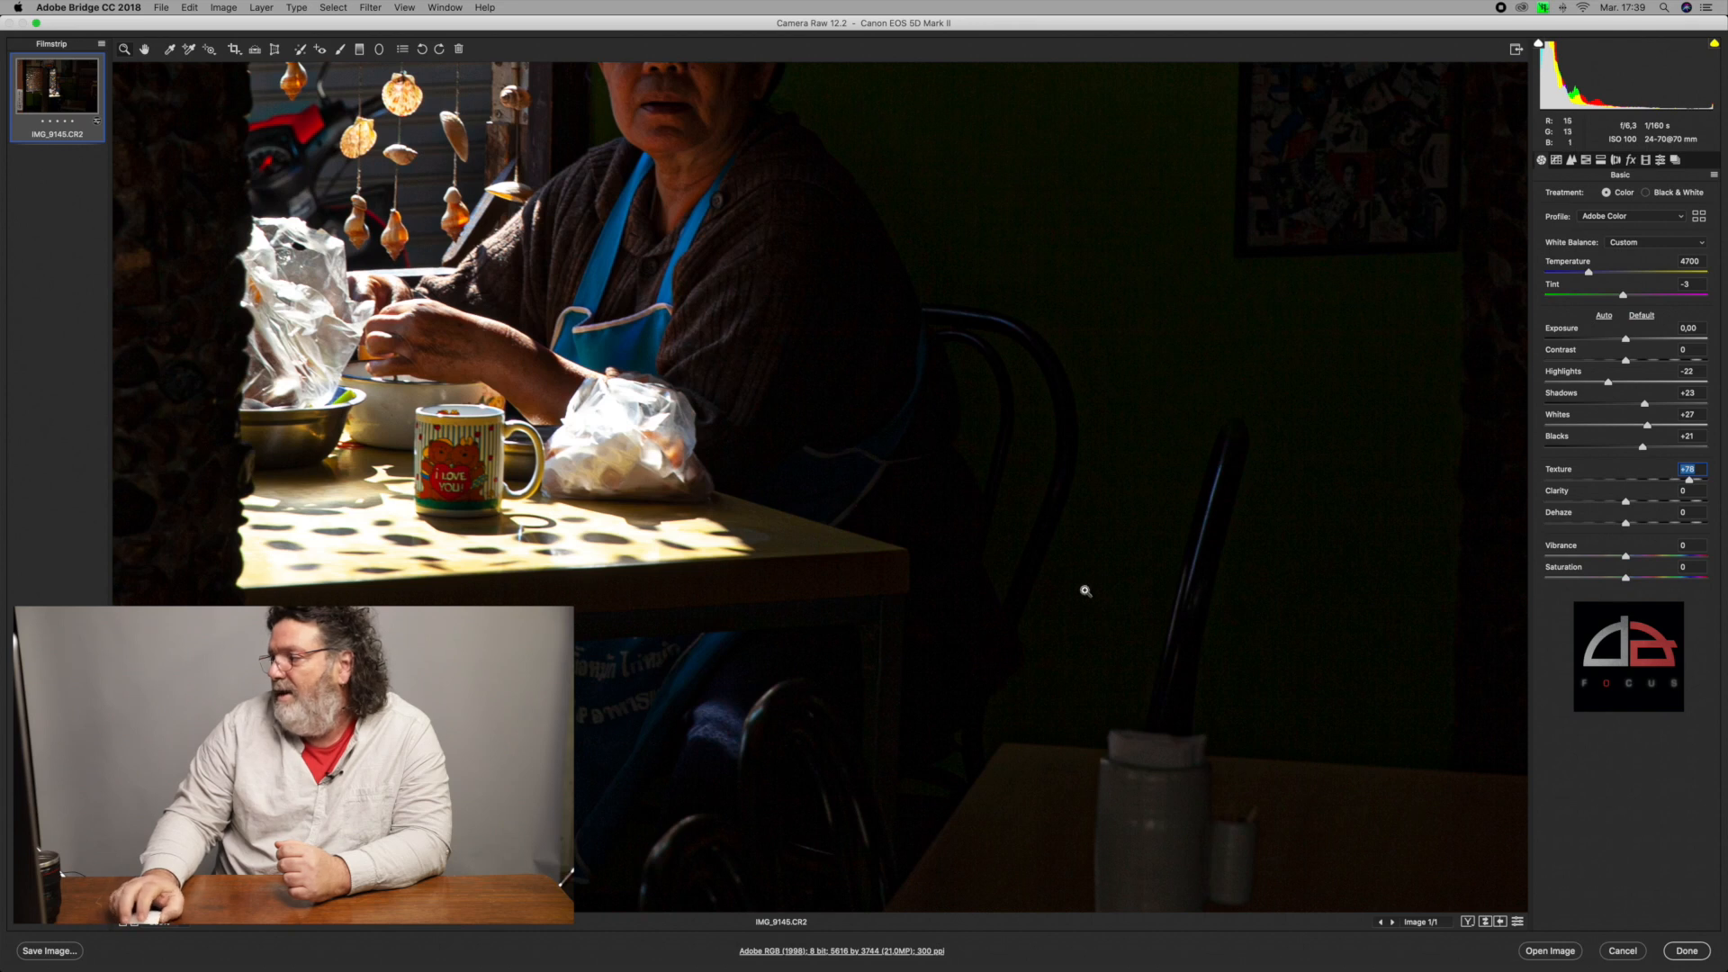
drag(1690, 482, 1650, 483)
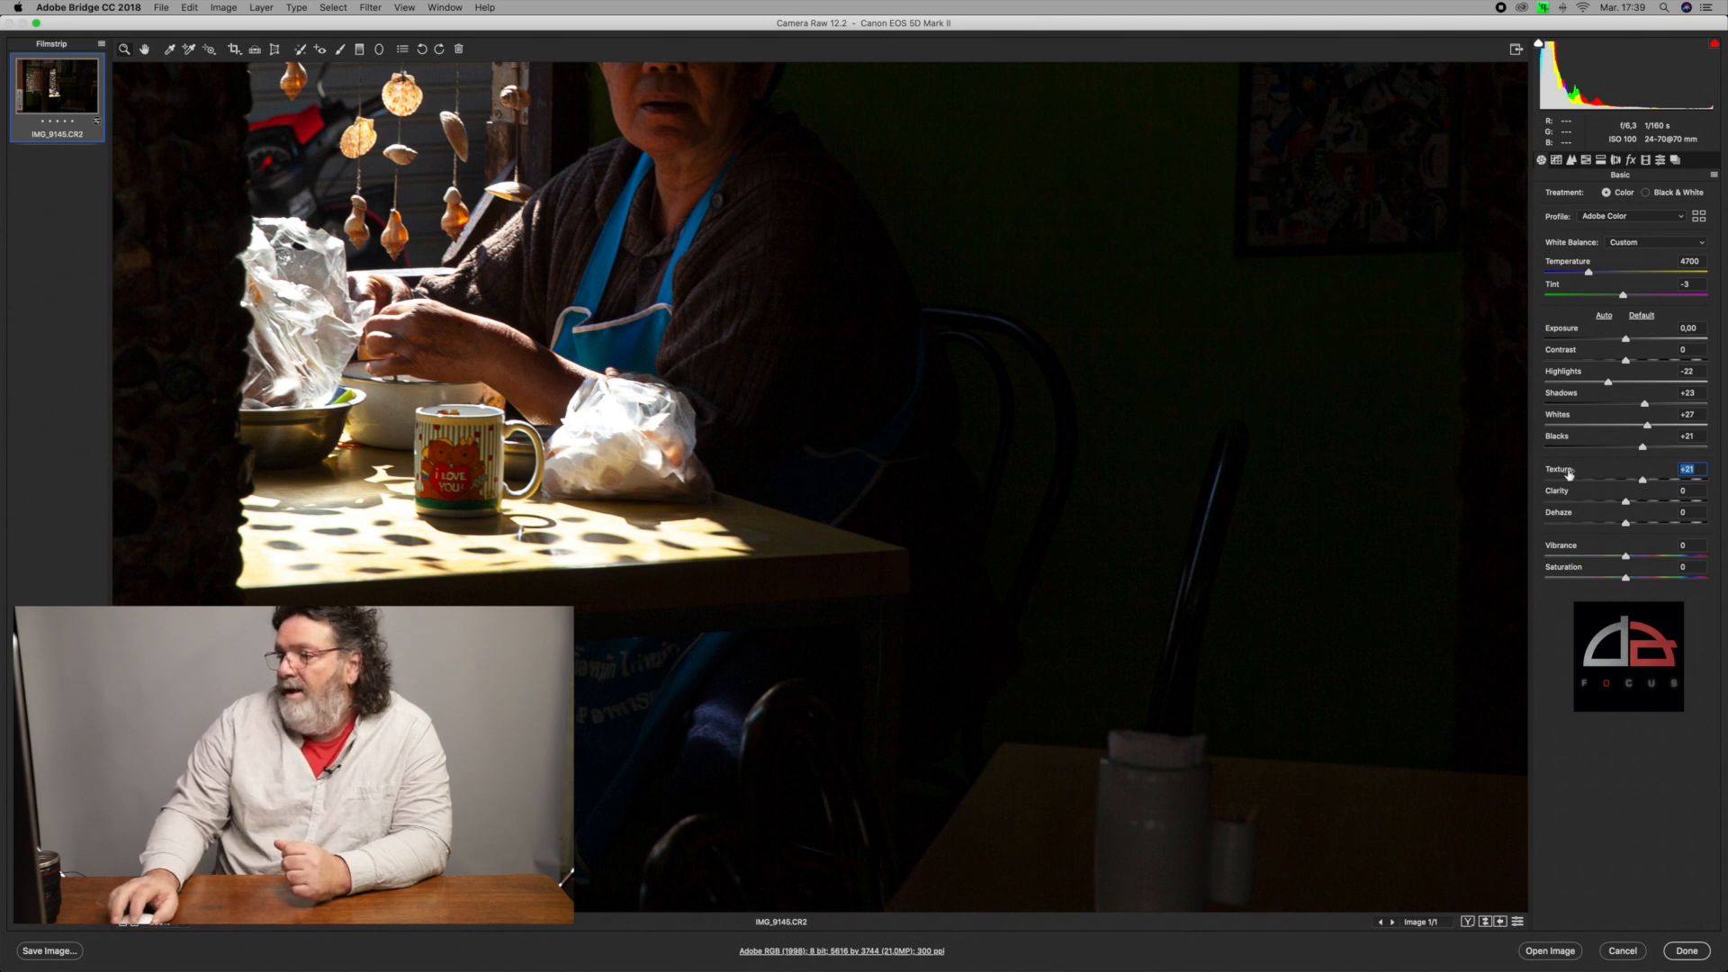
Try the clarity at +100 on a close-up of the framed certificates, and check it on the whole photo
scroll(1361, 470, up, 10)
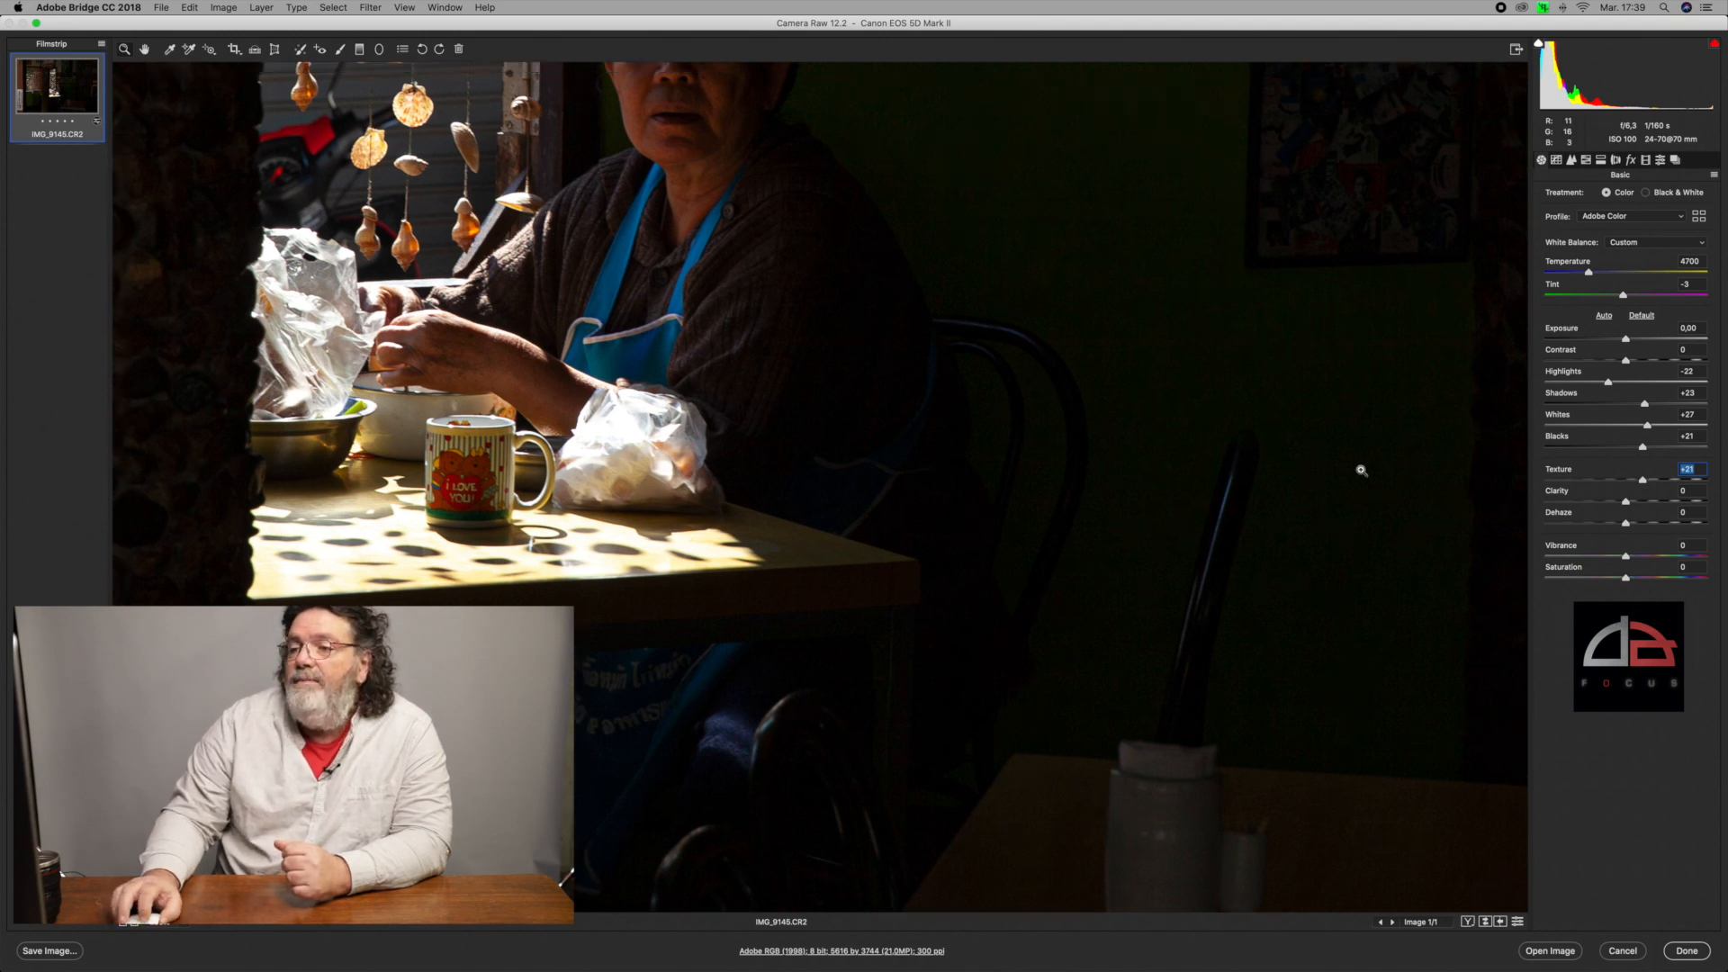
scroll(1360, 470, up, 7)
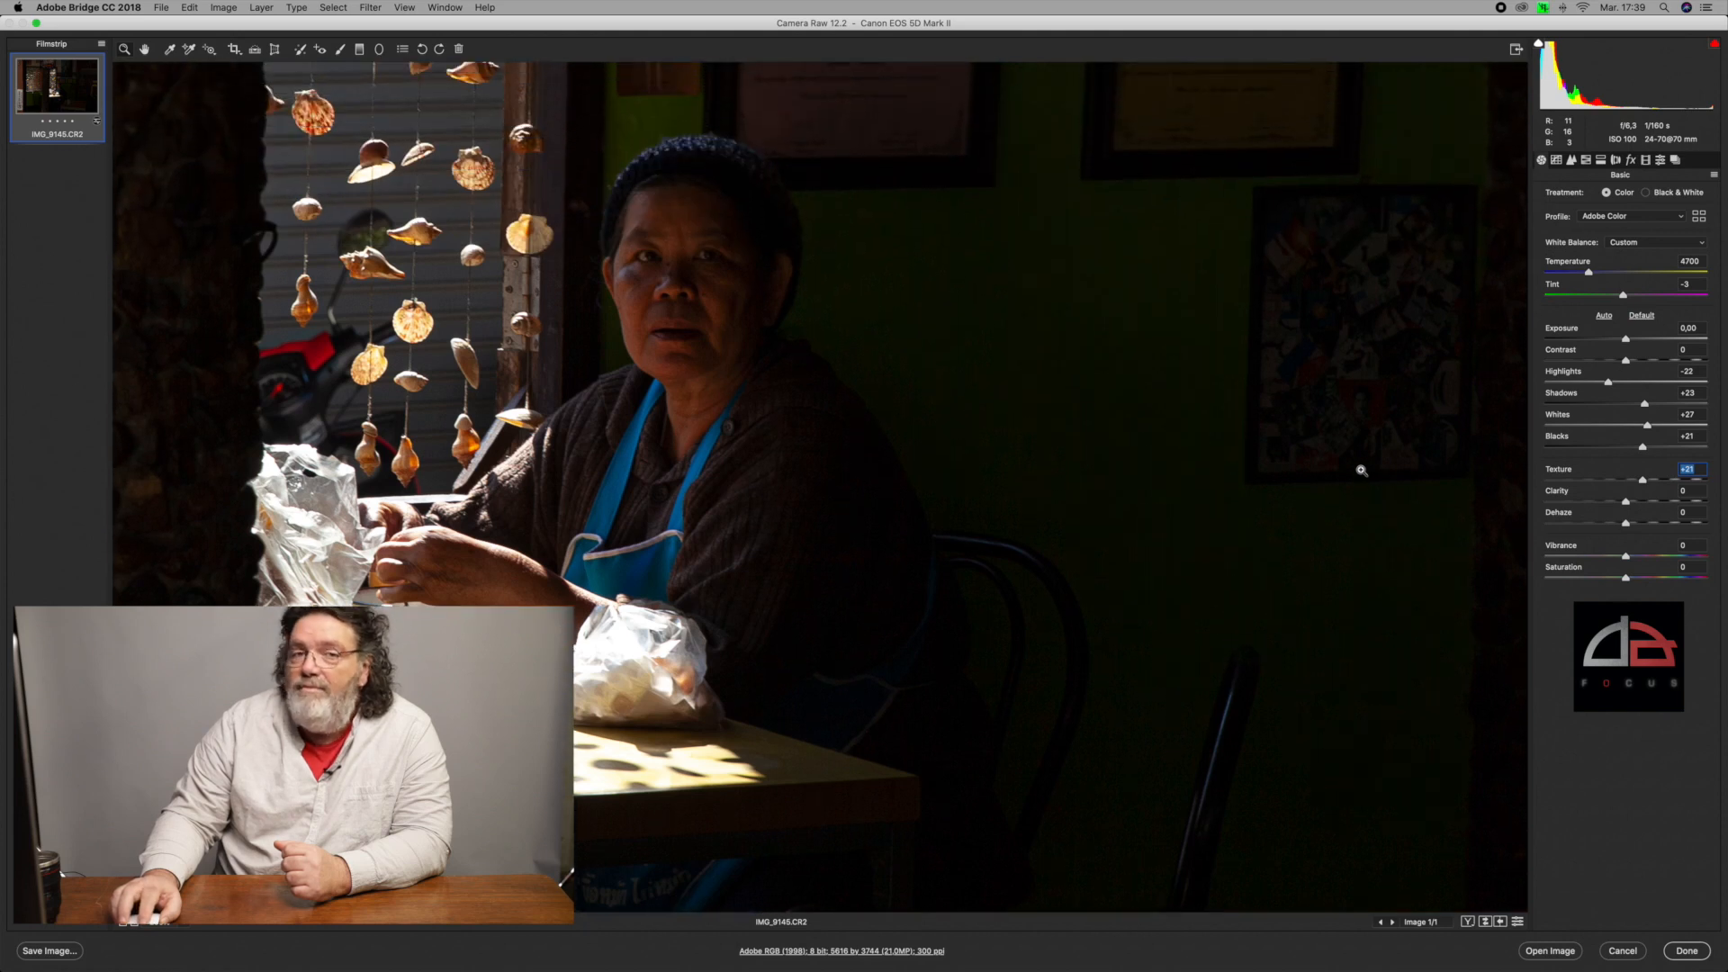
scroll(1361, 470, up, 4)
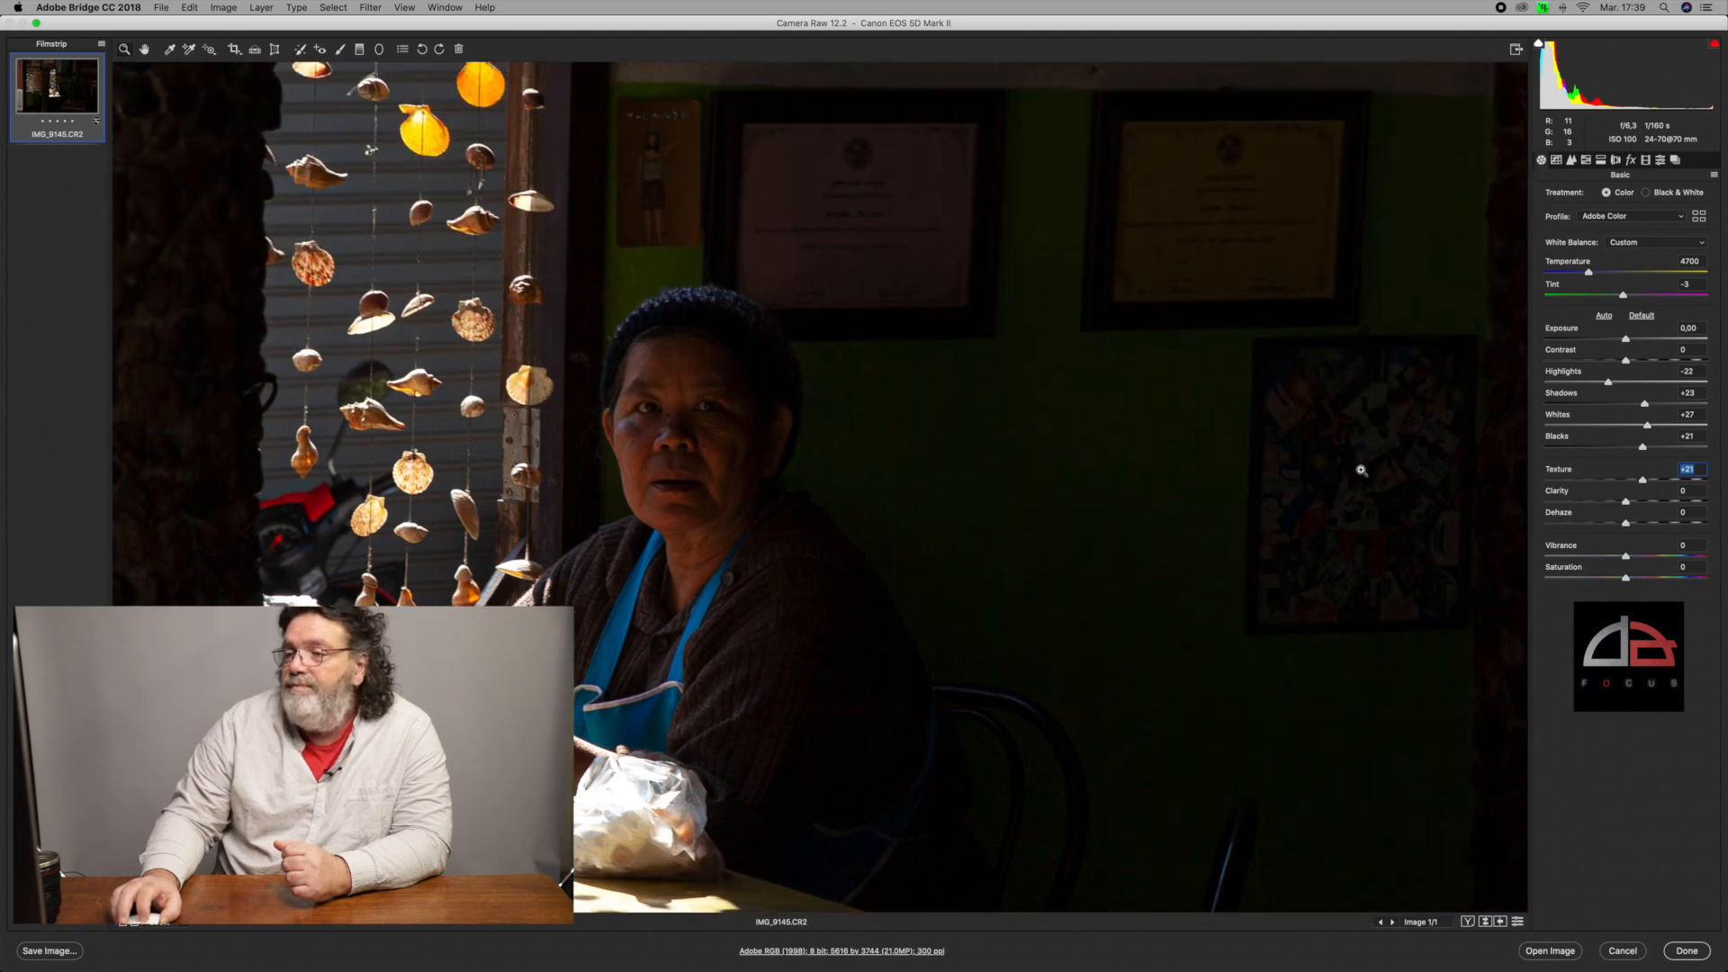
scroll(1360, 470, up, 8)
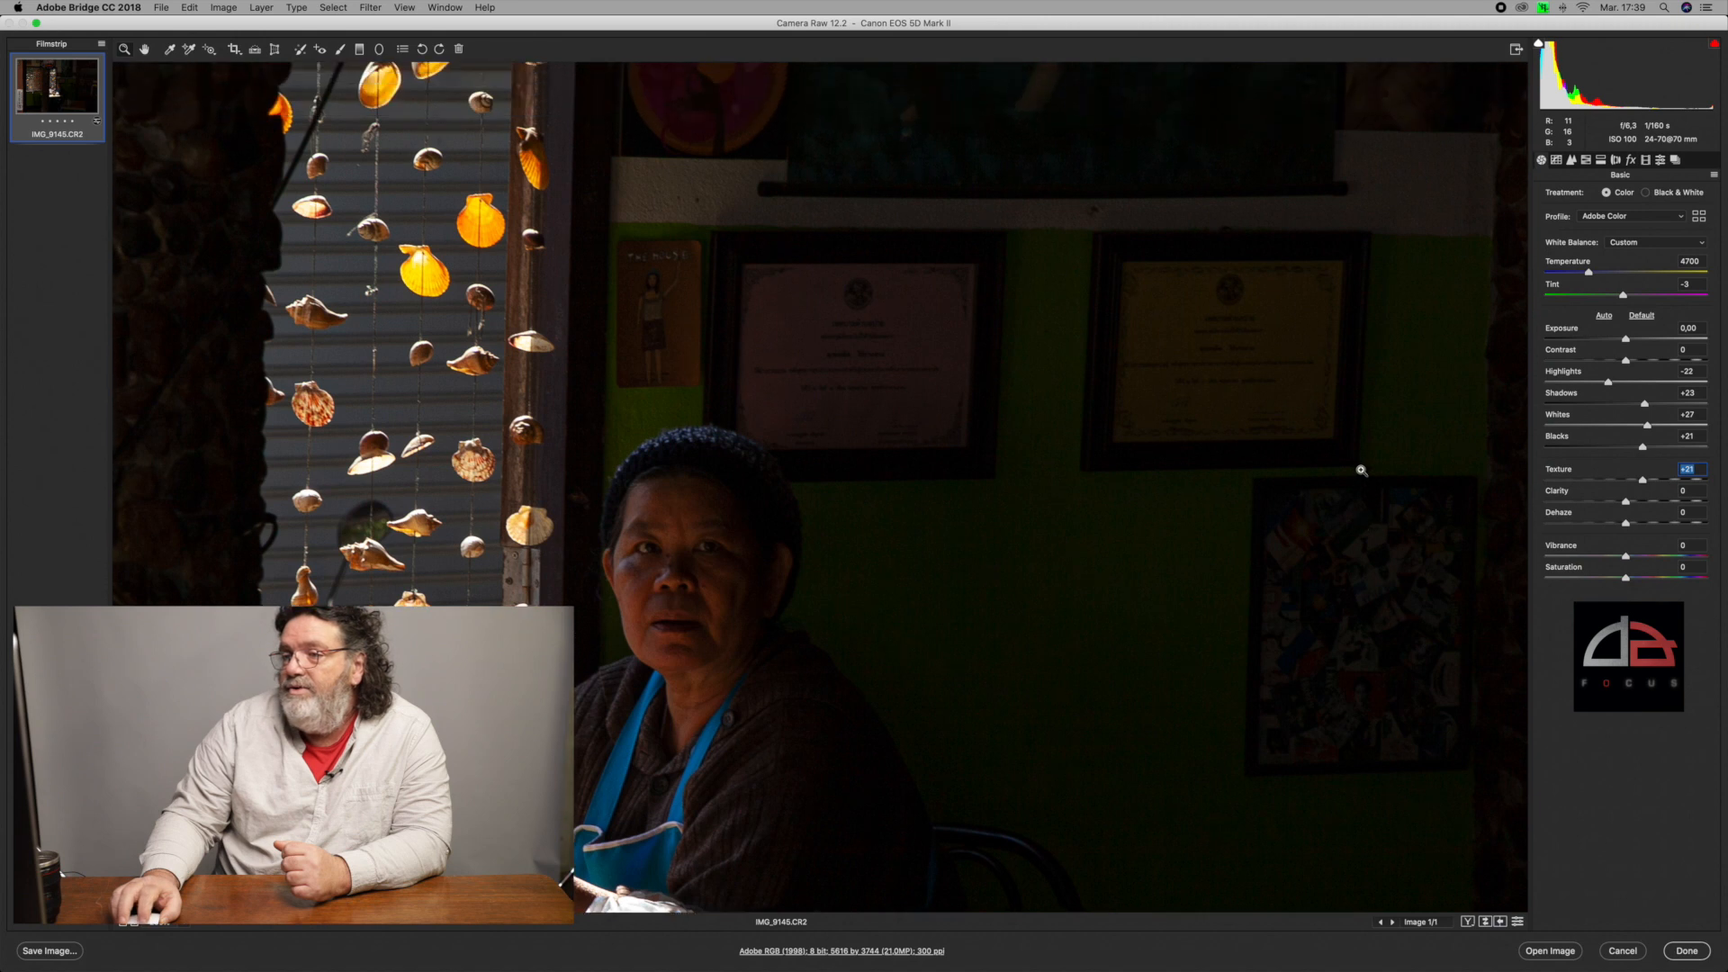
scroll(1360, 470, up, 4)
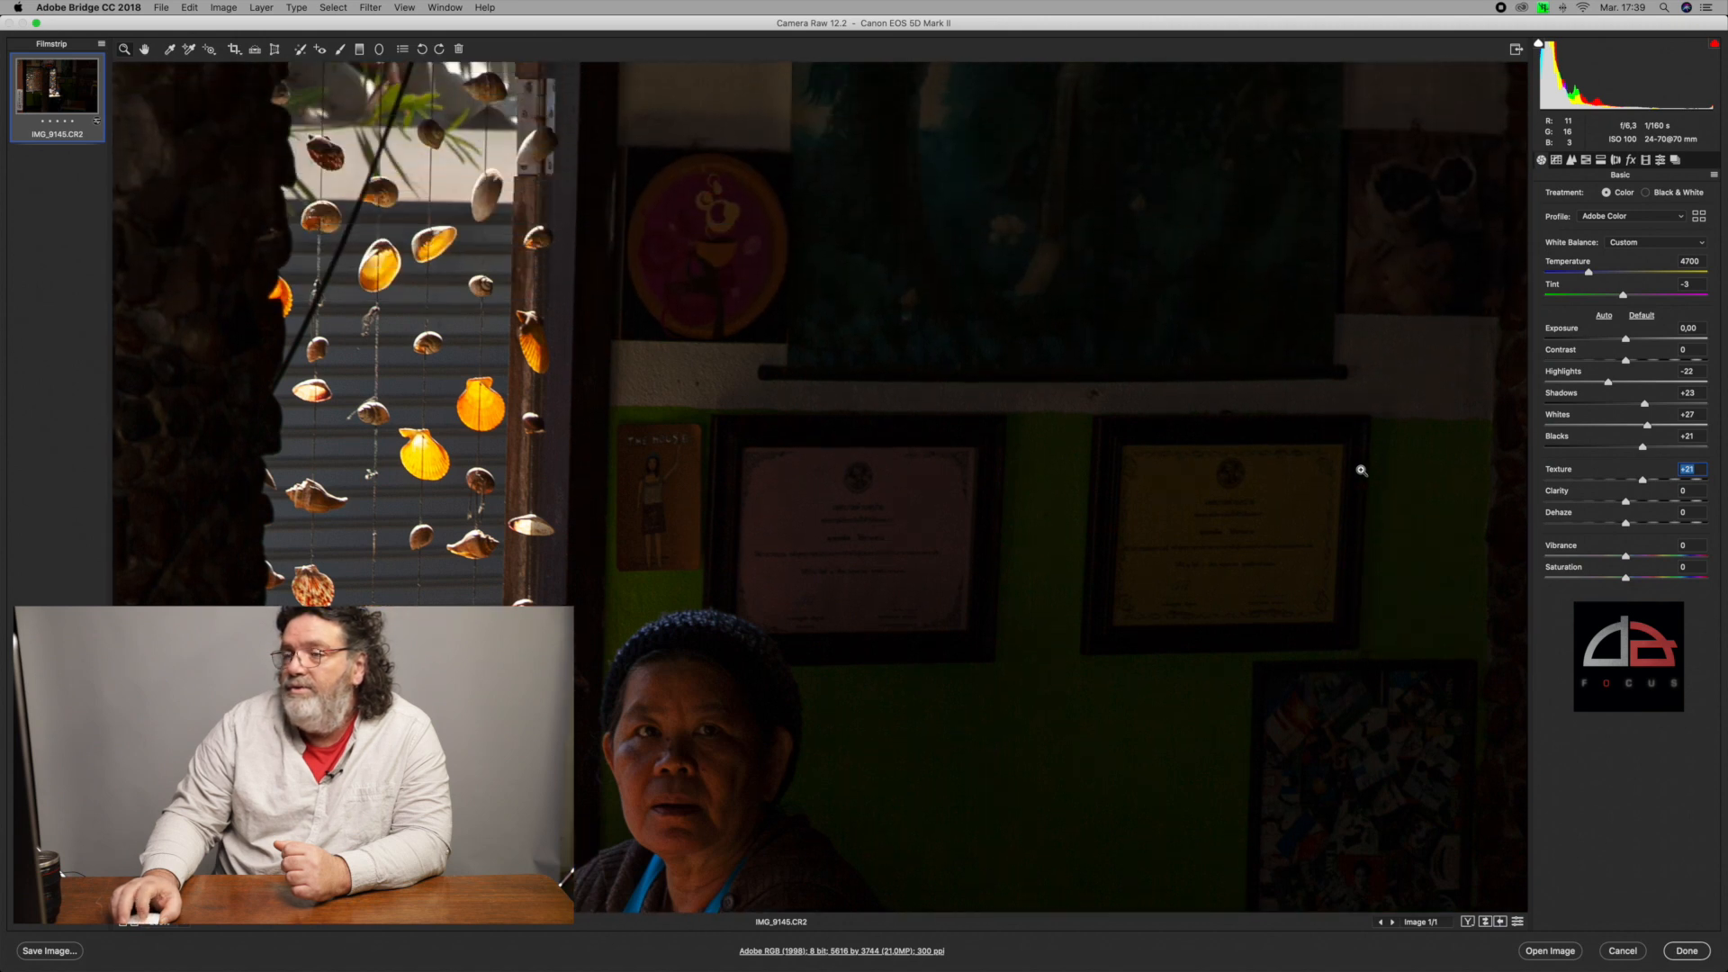
scroll(1361, 470, up, 3)
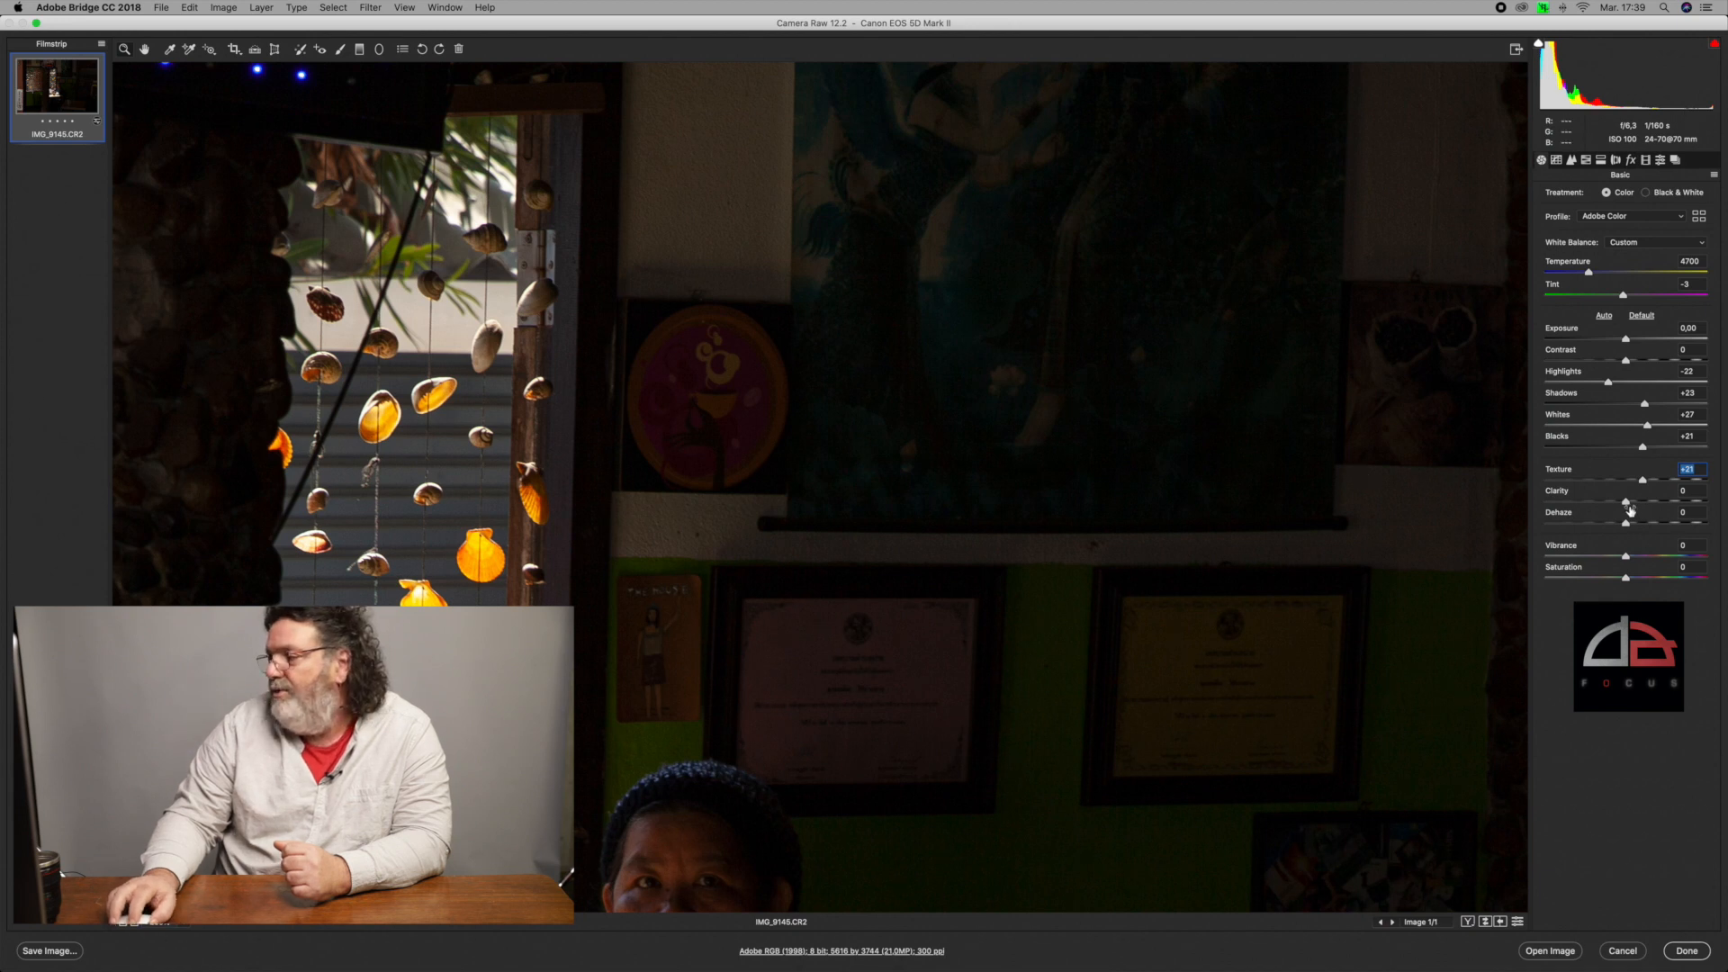
drag(1627, 505, 1714, 505)
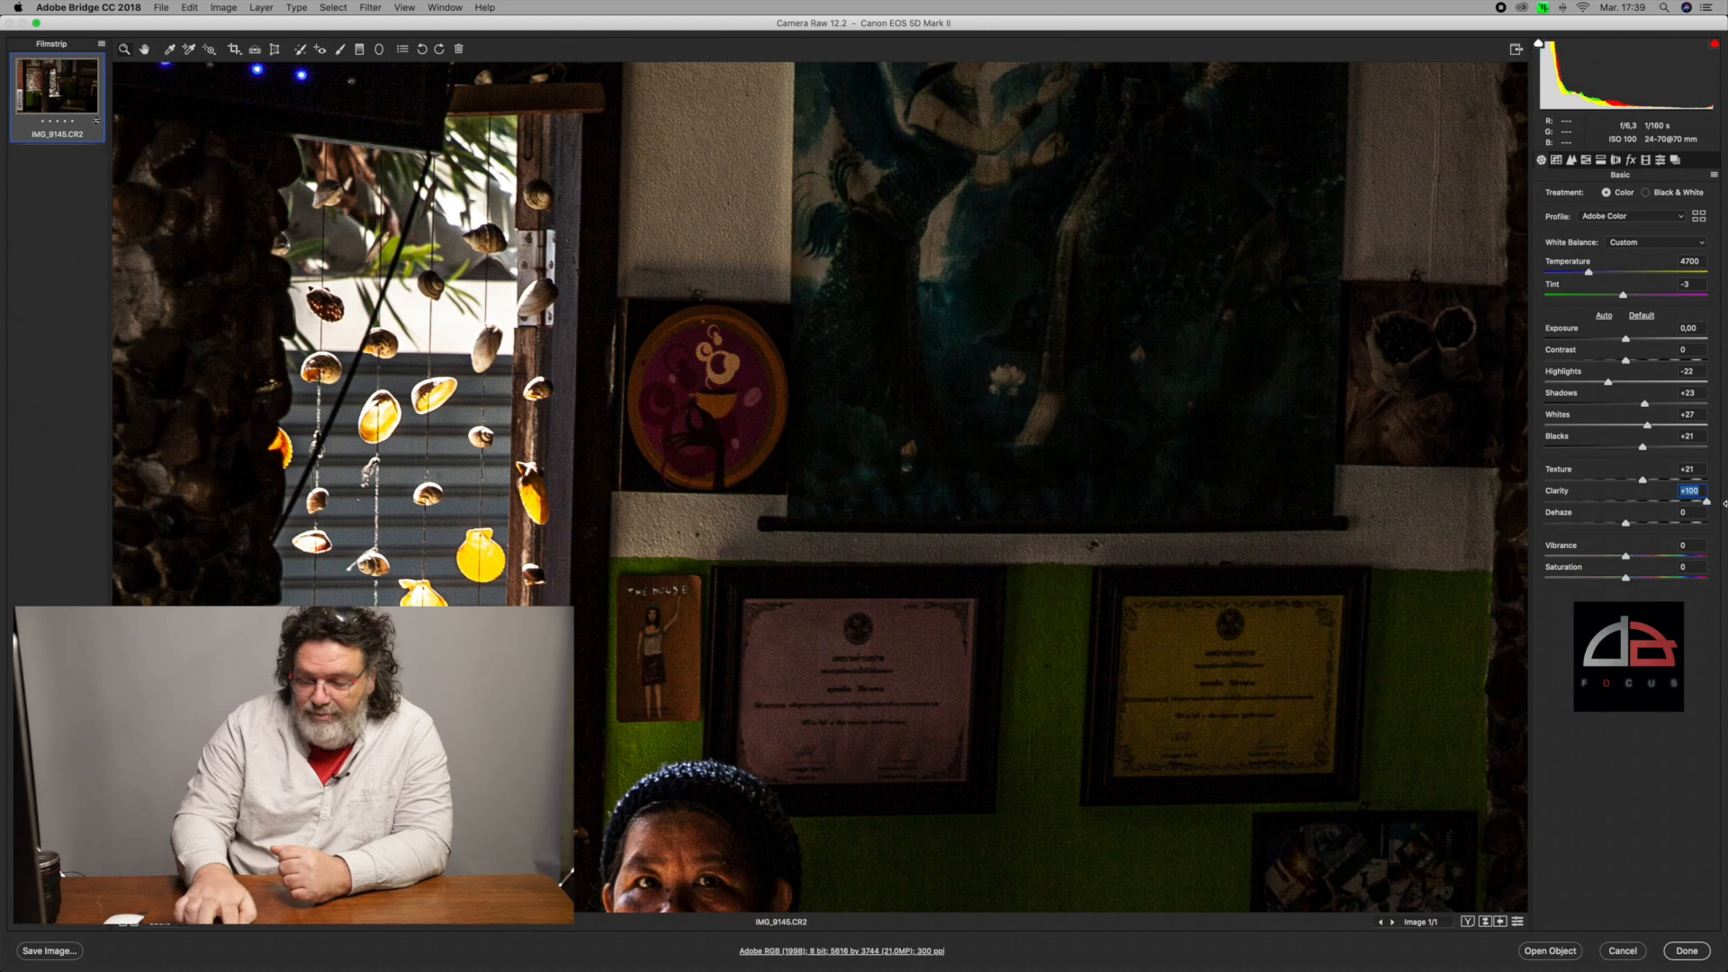
key(super+0)
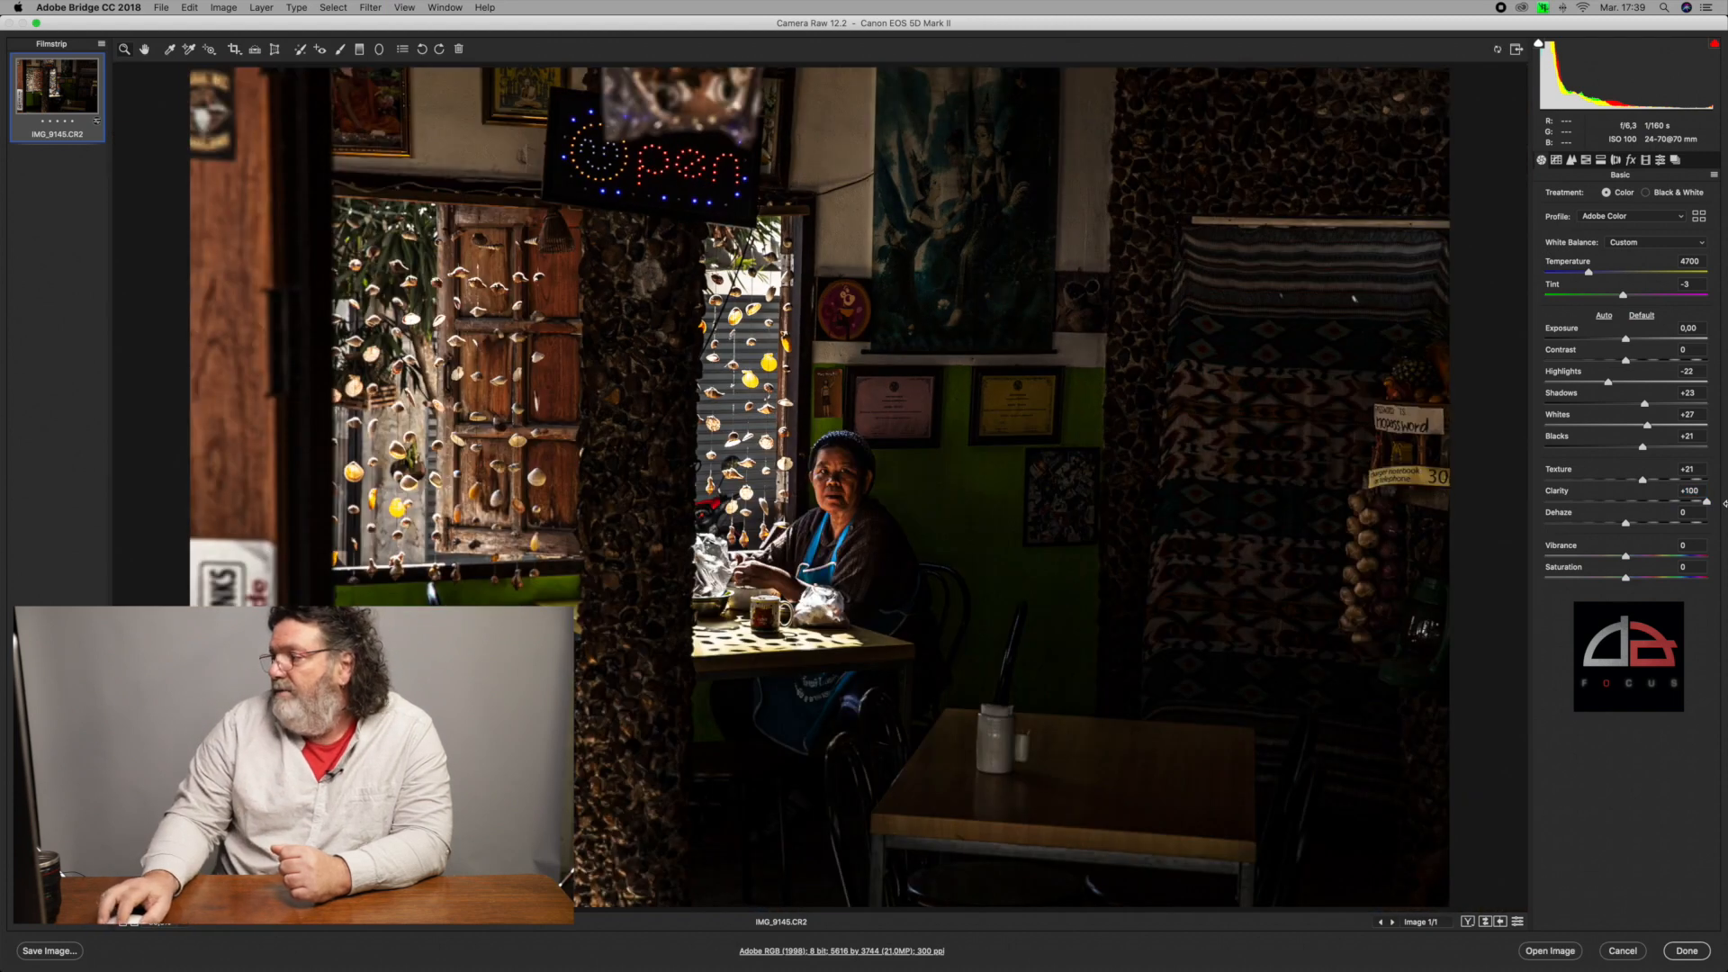
Compare the clarity at +100 with a moderate value of about +33, and reset the clarity to 0
drag(1707, 505, 1657, 506)
drag(1649, 506, 1707, 508)
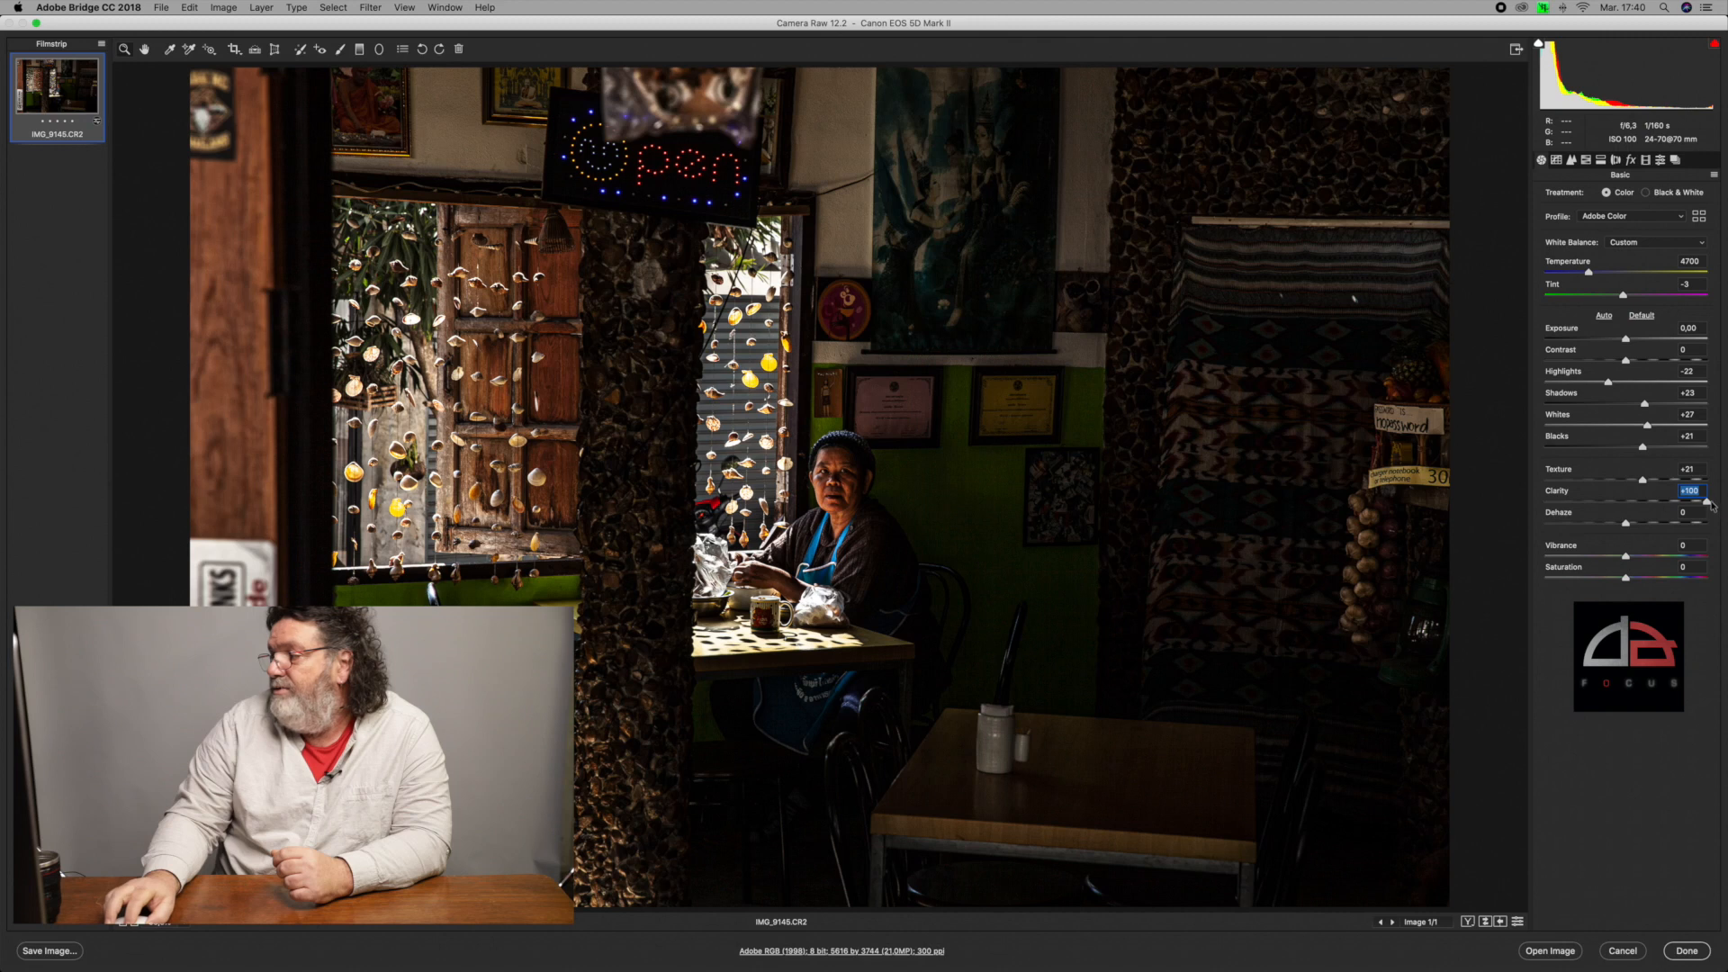
drag(1680, 505, 1653, 504)
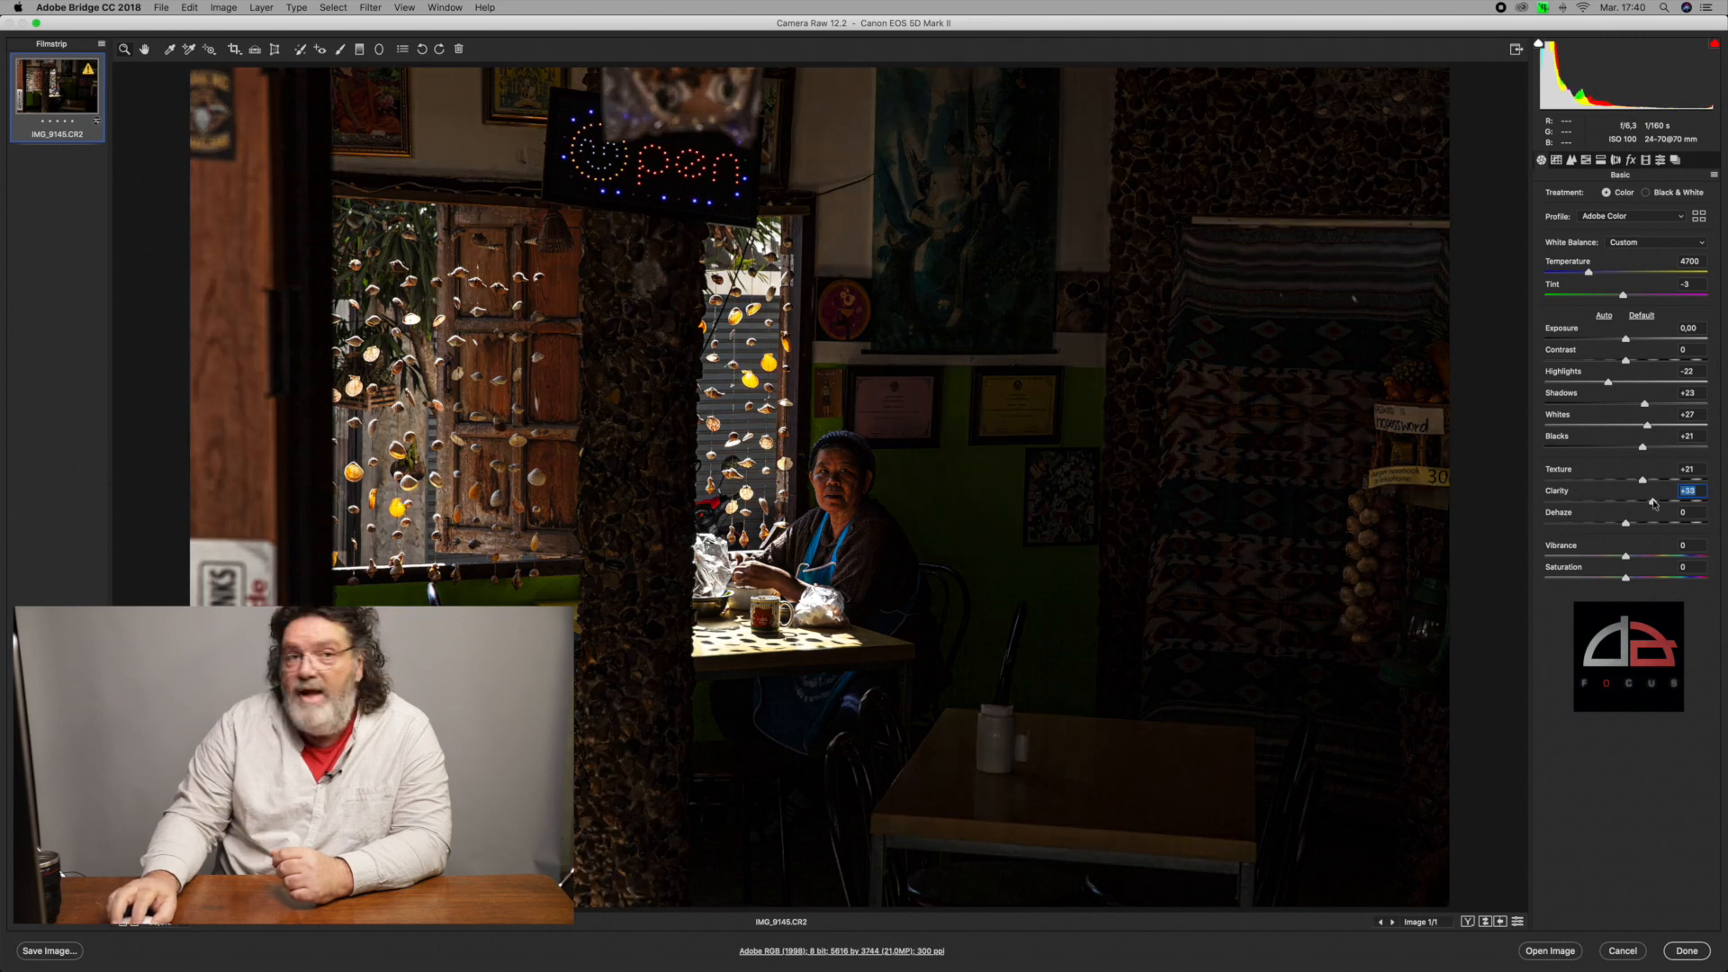
double_click(1654, 502)
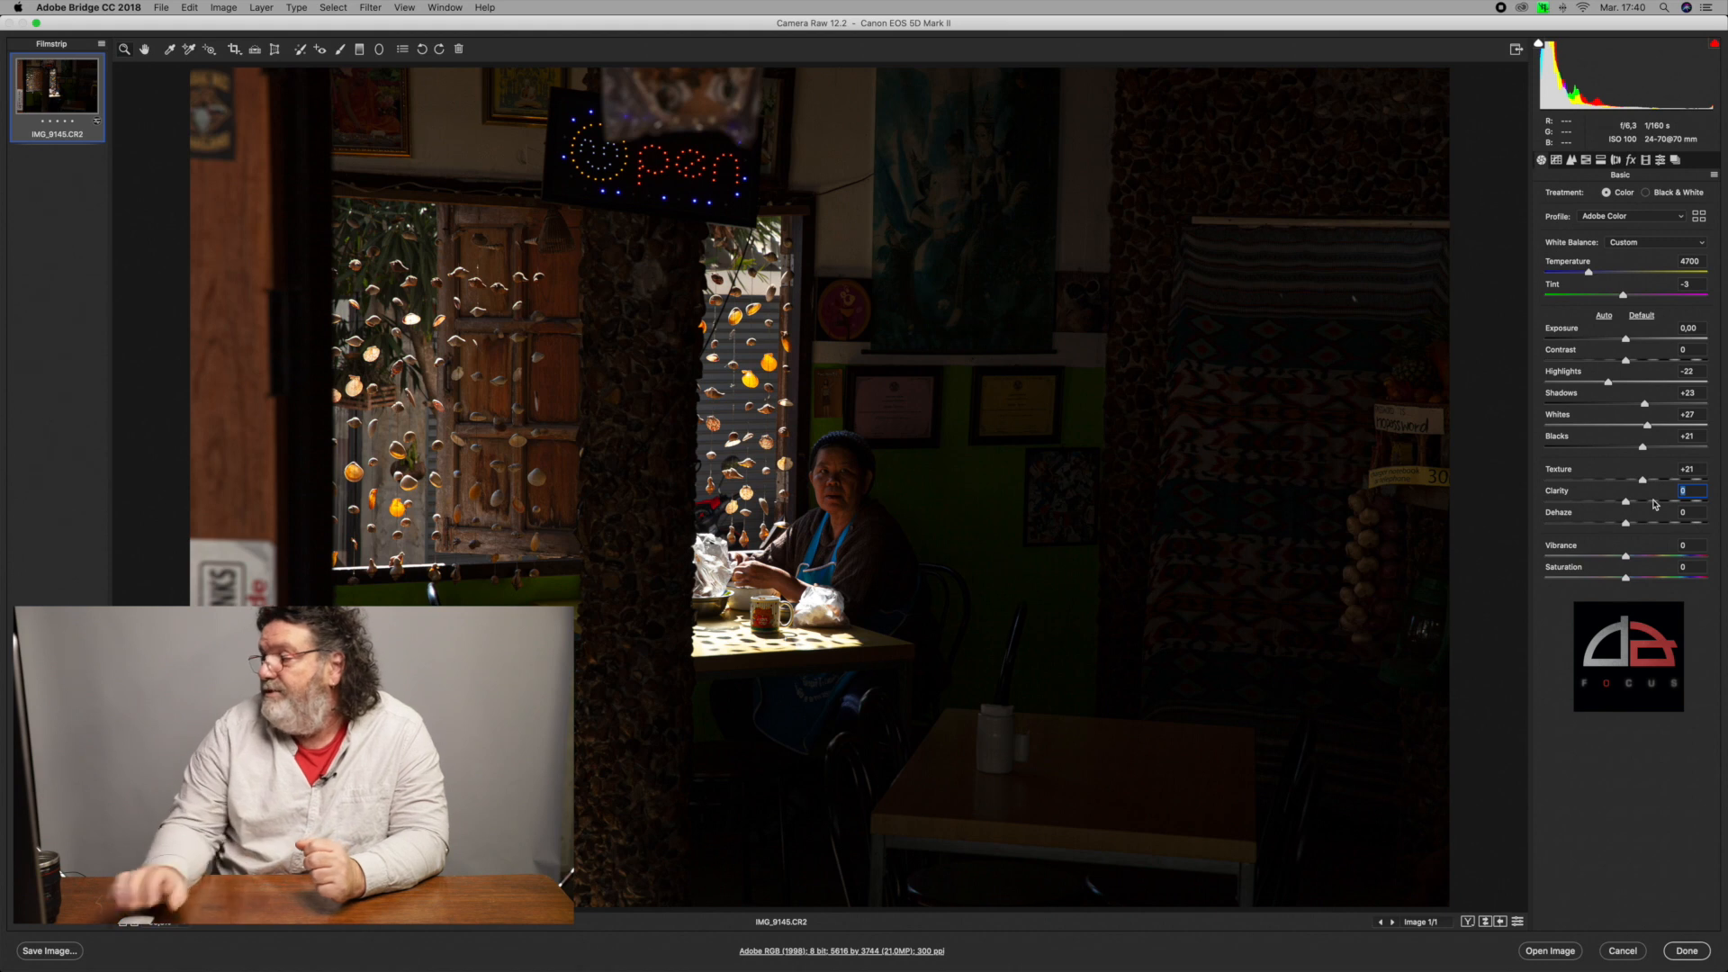
Set the clarity to +6, try the dehaze at -100 and at slightly positive values, and reset the dehaze to 0
drag(1628, 507, 1633, 507)
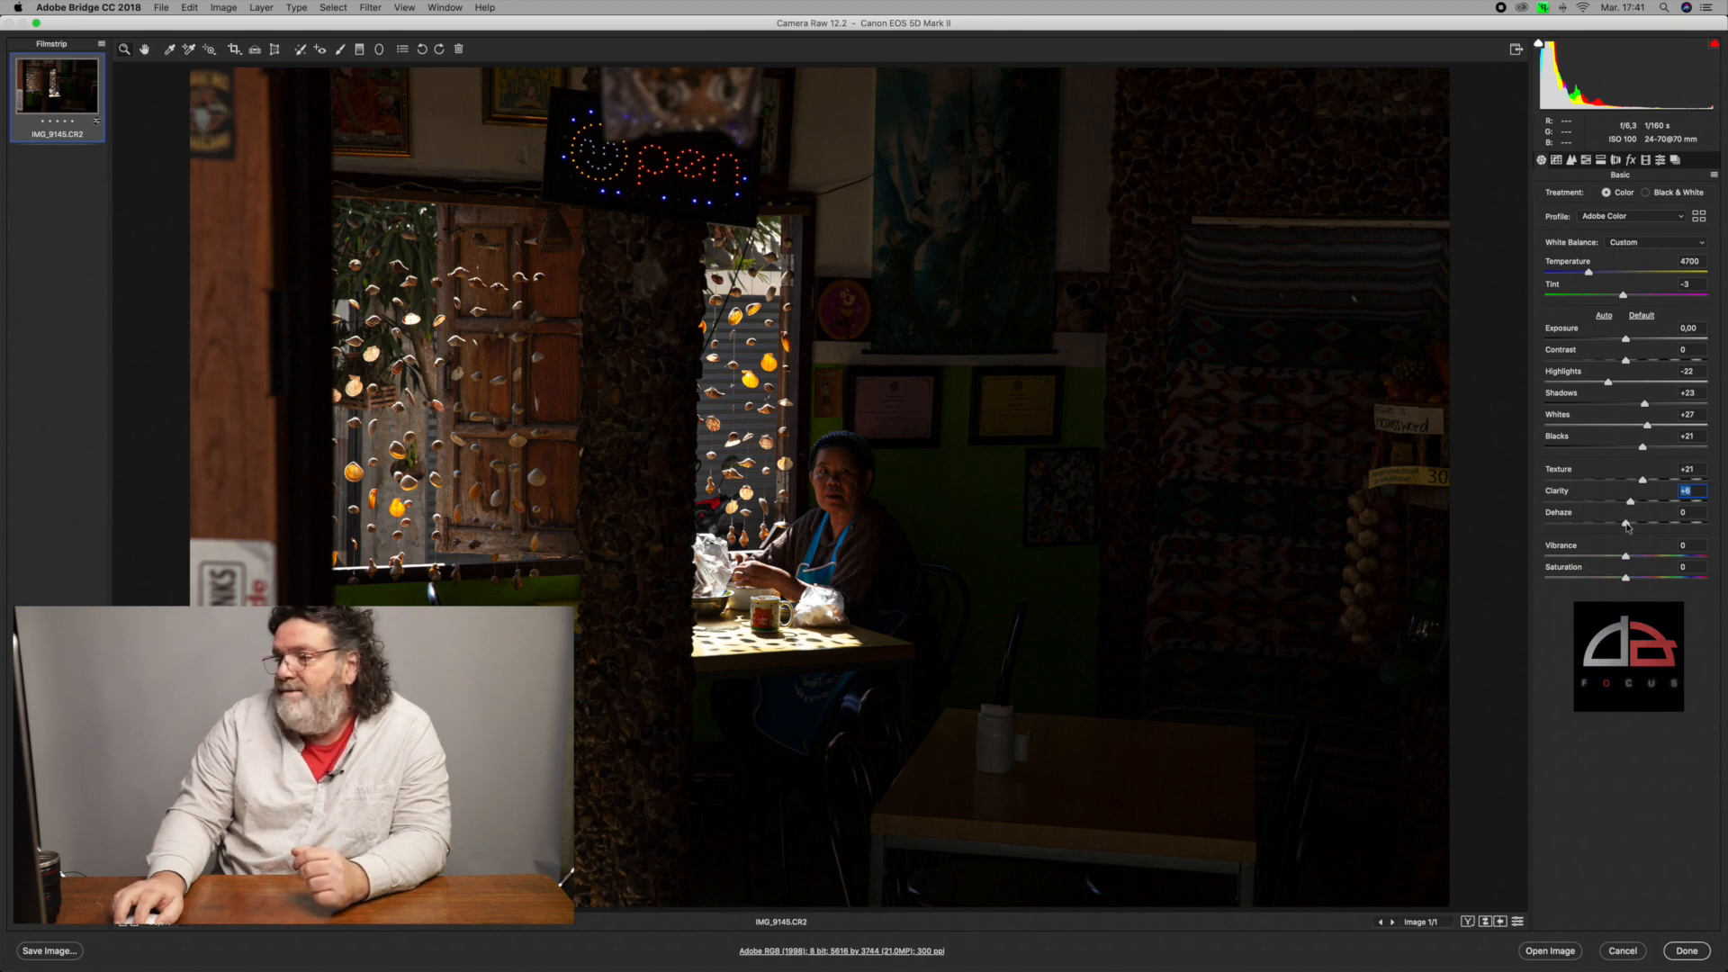
drag(1626, 524, 1523, 529)
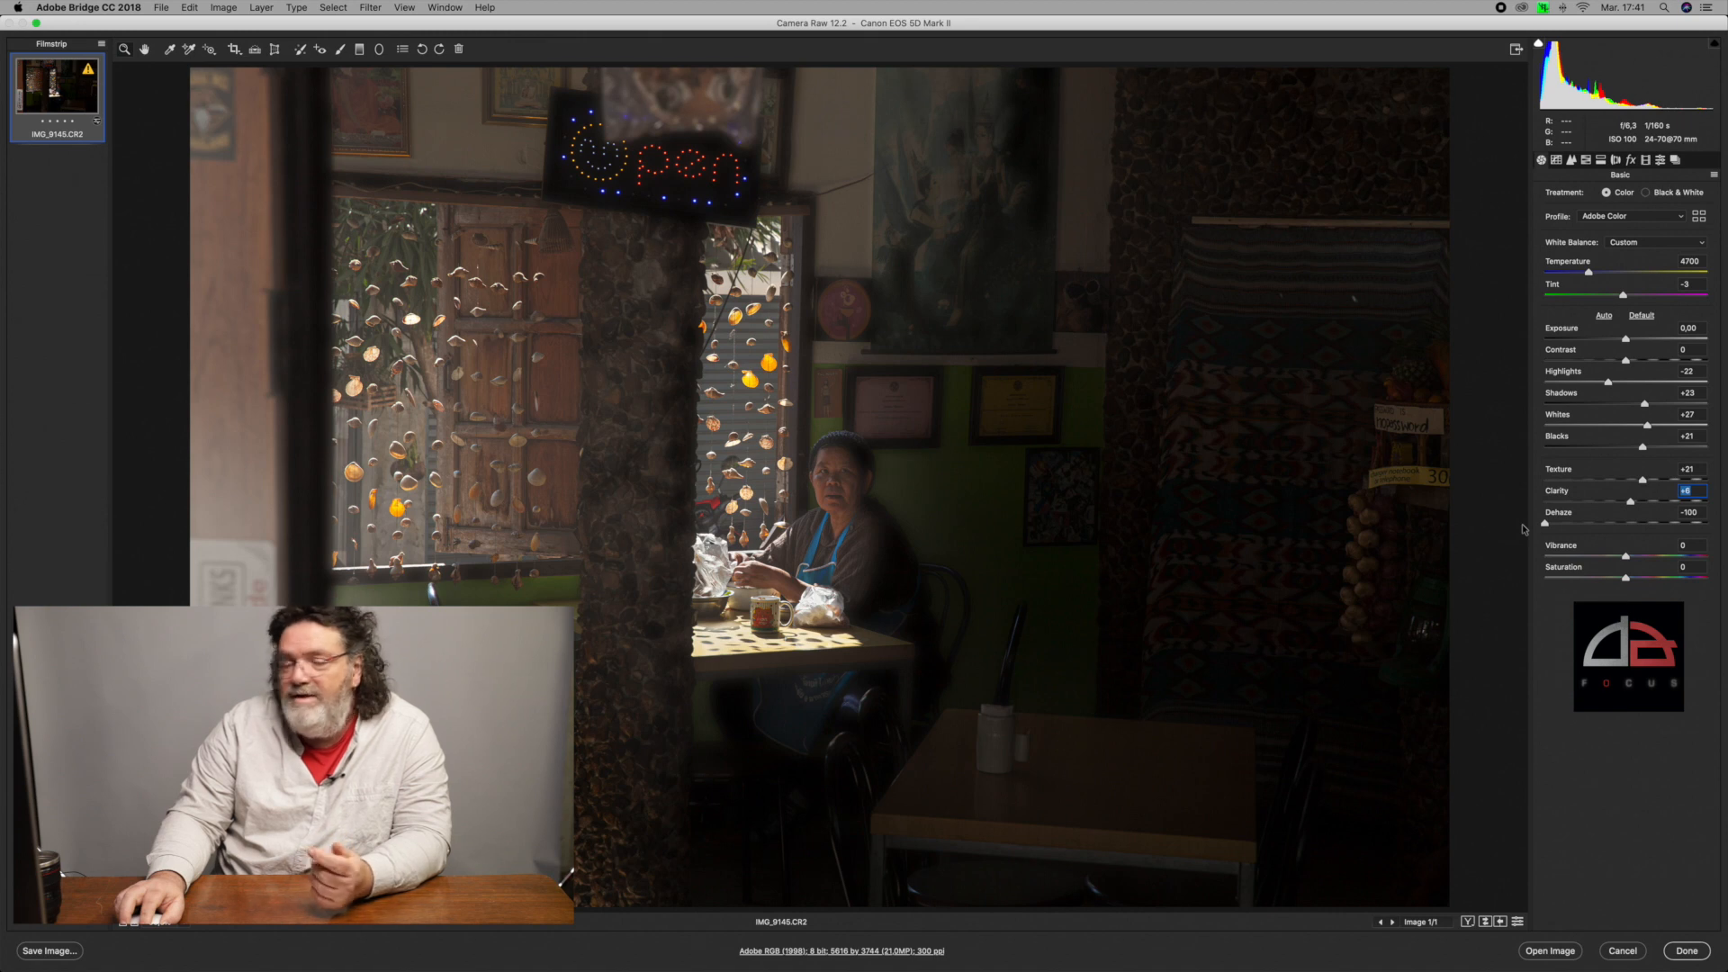
drag(1570, 529, 1628, 534)
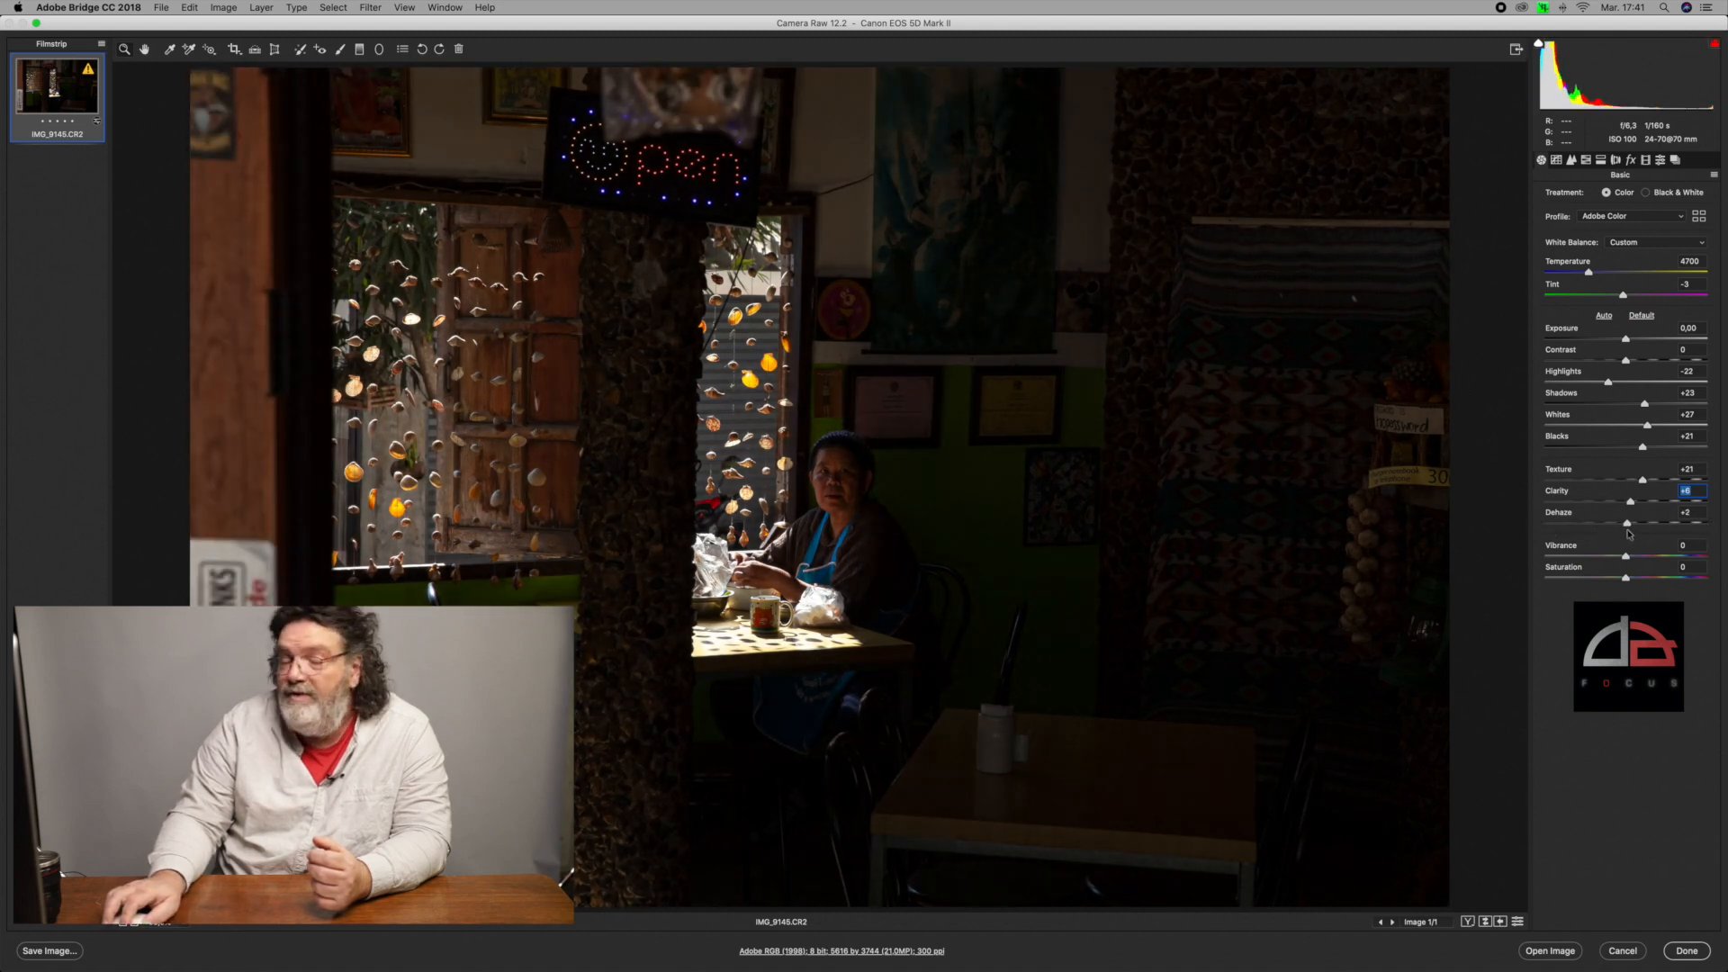
drag(1628, 533, 1631, 526)
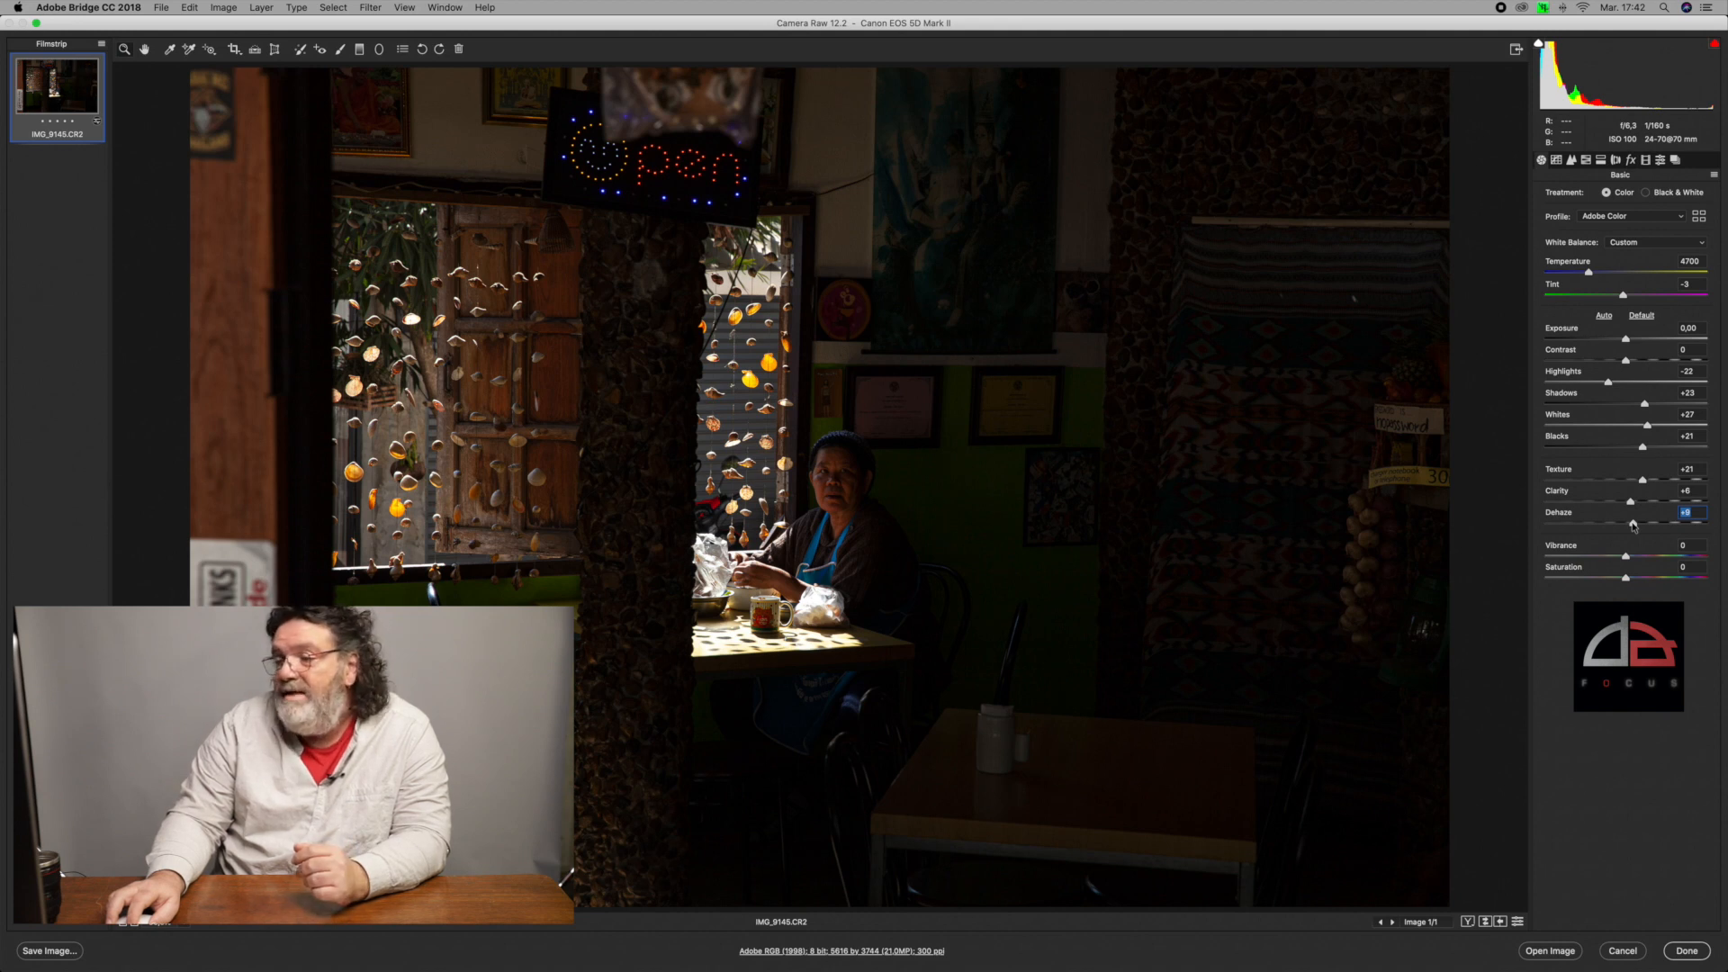
double_click(1633, 523)
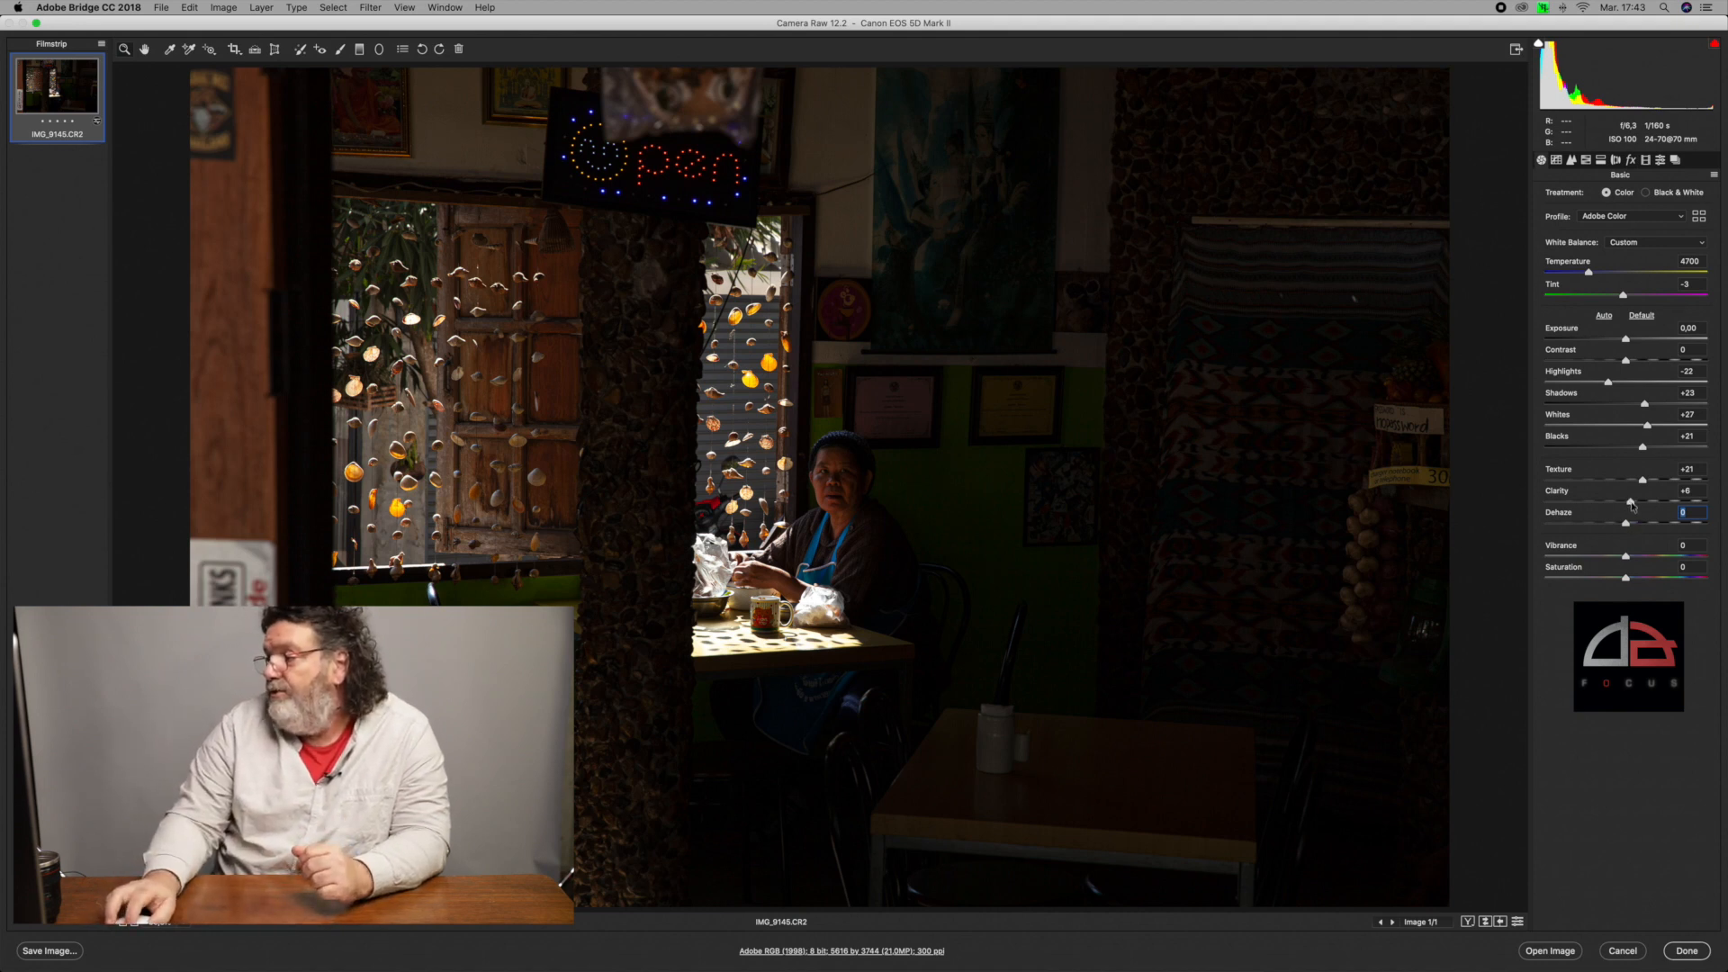
Compare the clarity at about +90, 0 and -78 on the whole photo
drag(1630, 502, 1695, 508)
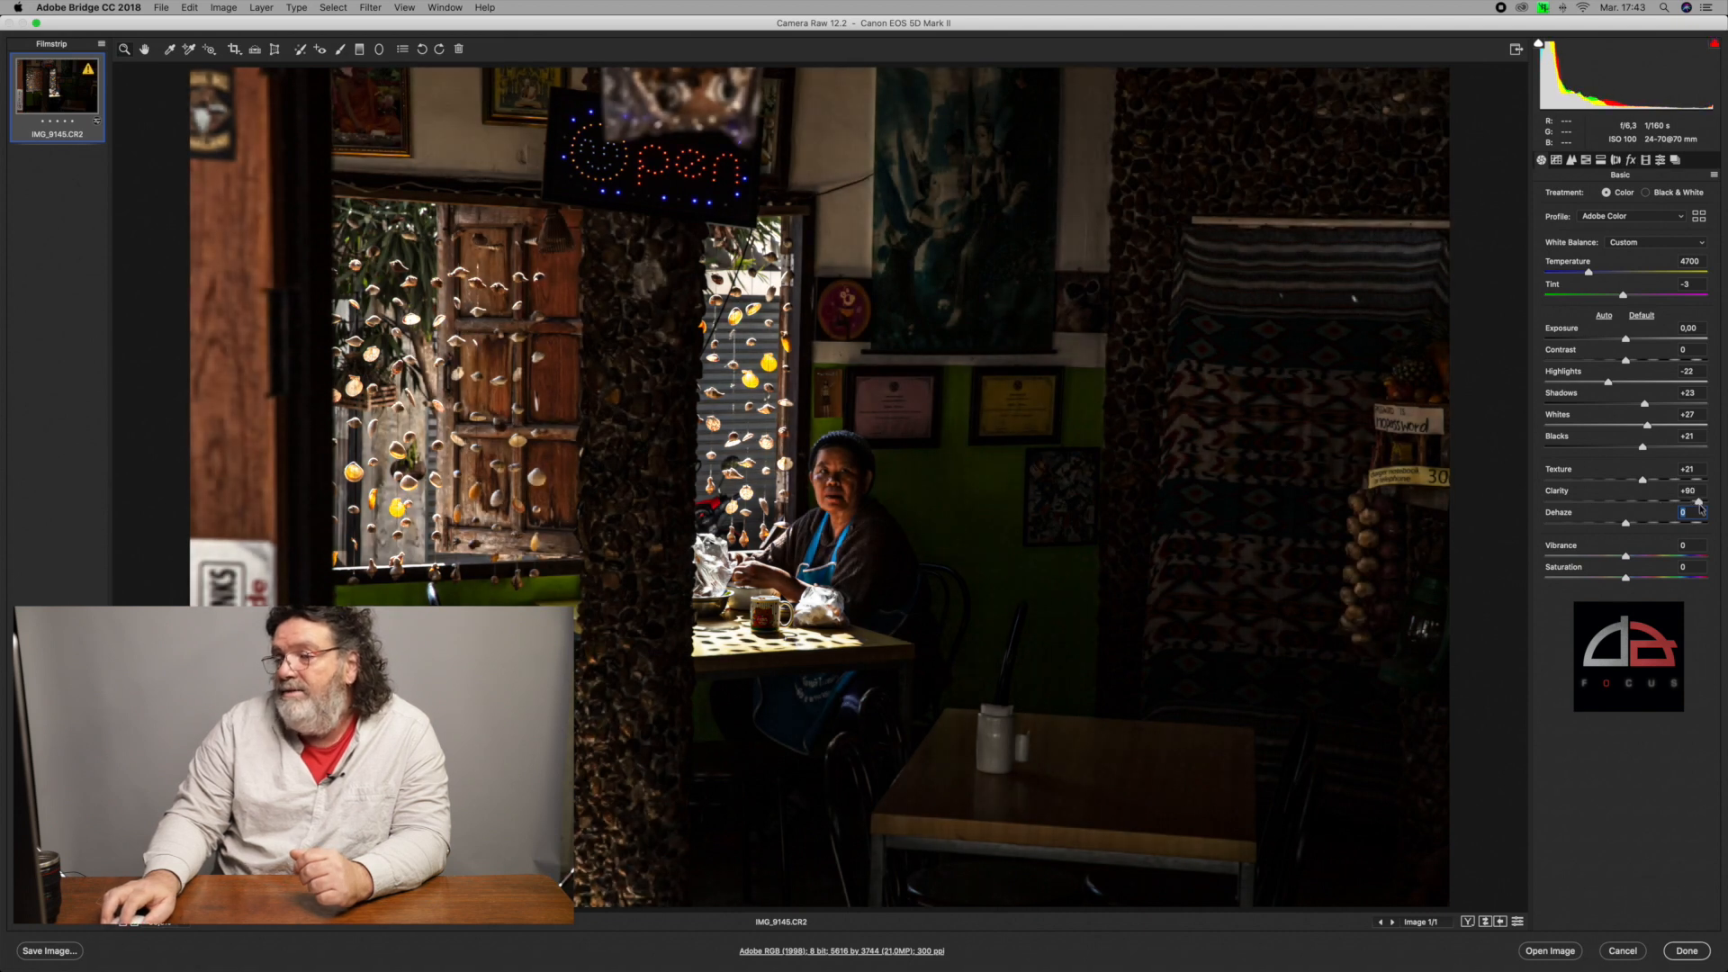
drag(1700, 508, 1626, 512)
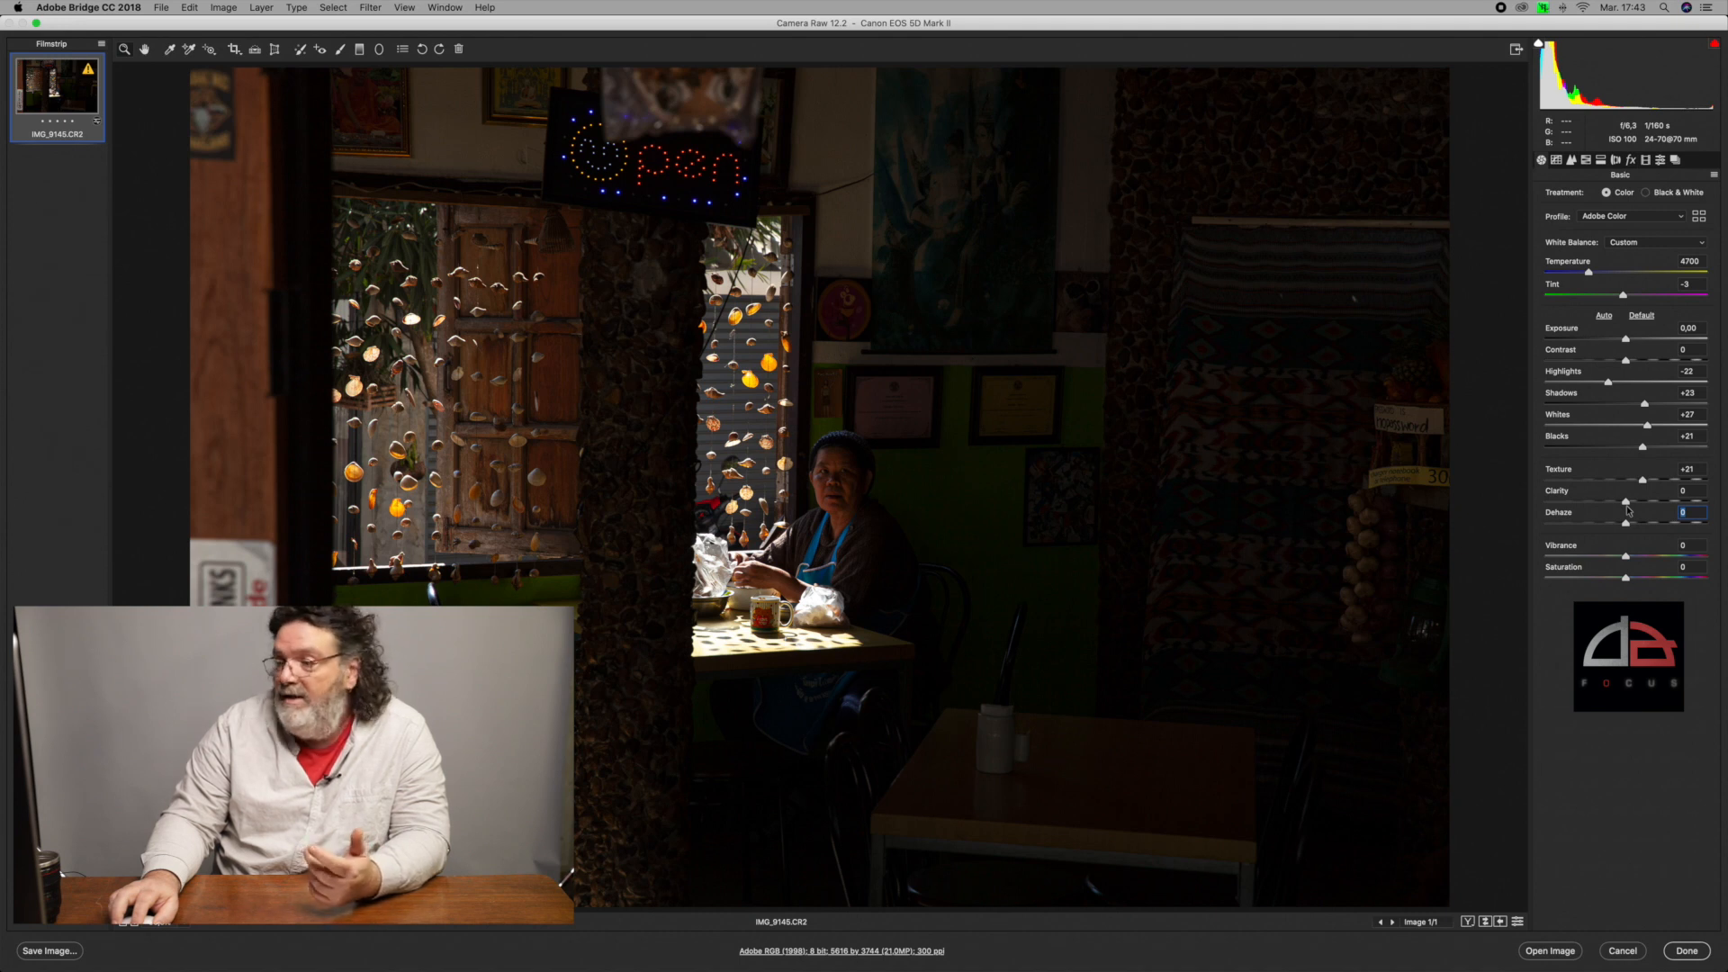
drag(1627, 511, 1566, 510)
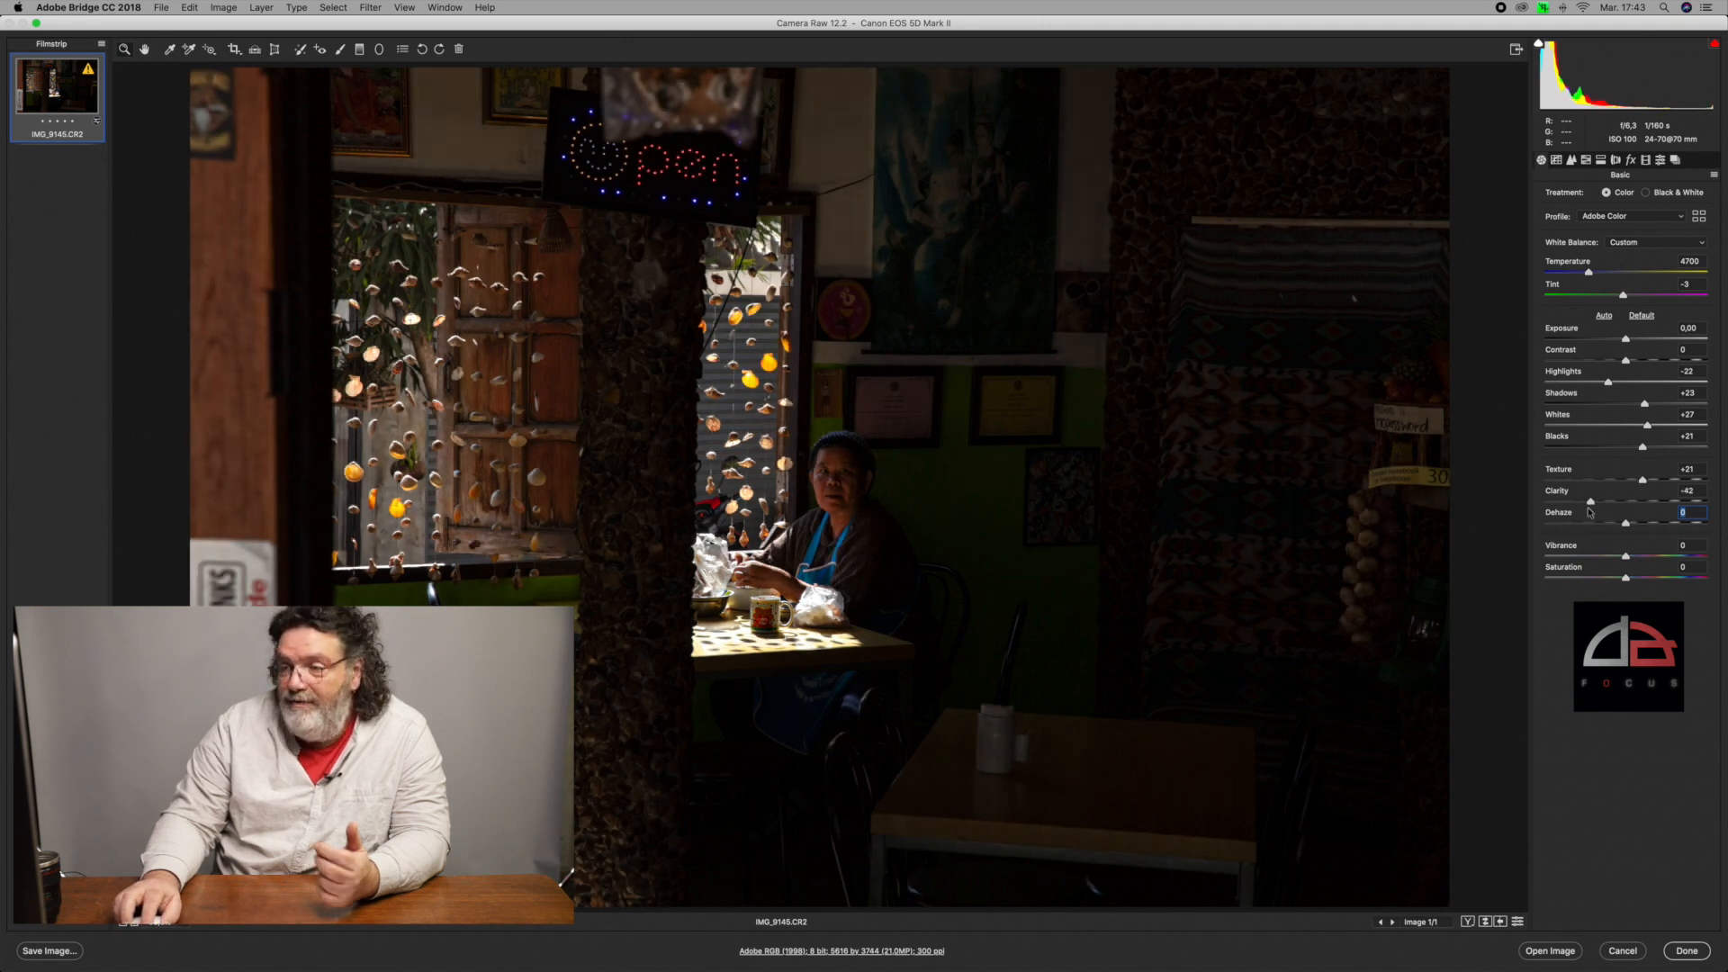
Check the reduced clarity on a close-up of the hanging shells and wooden door, try it at -100, and reset it to 0
key(super+plus)
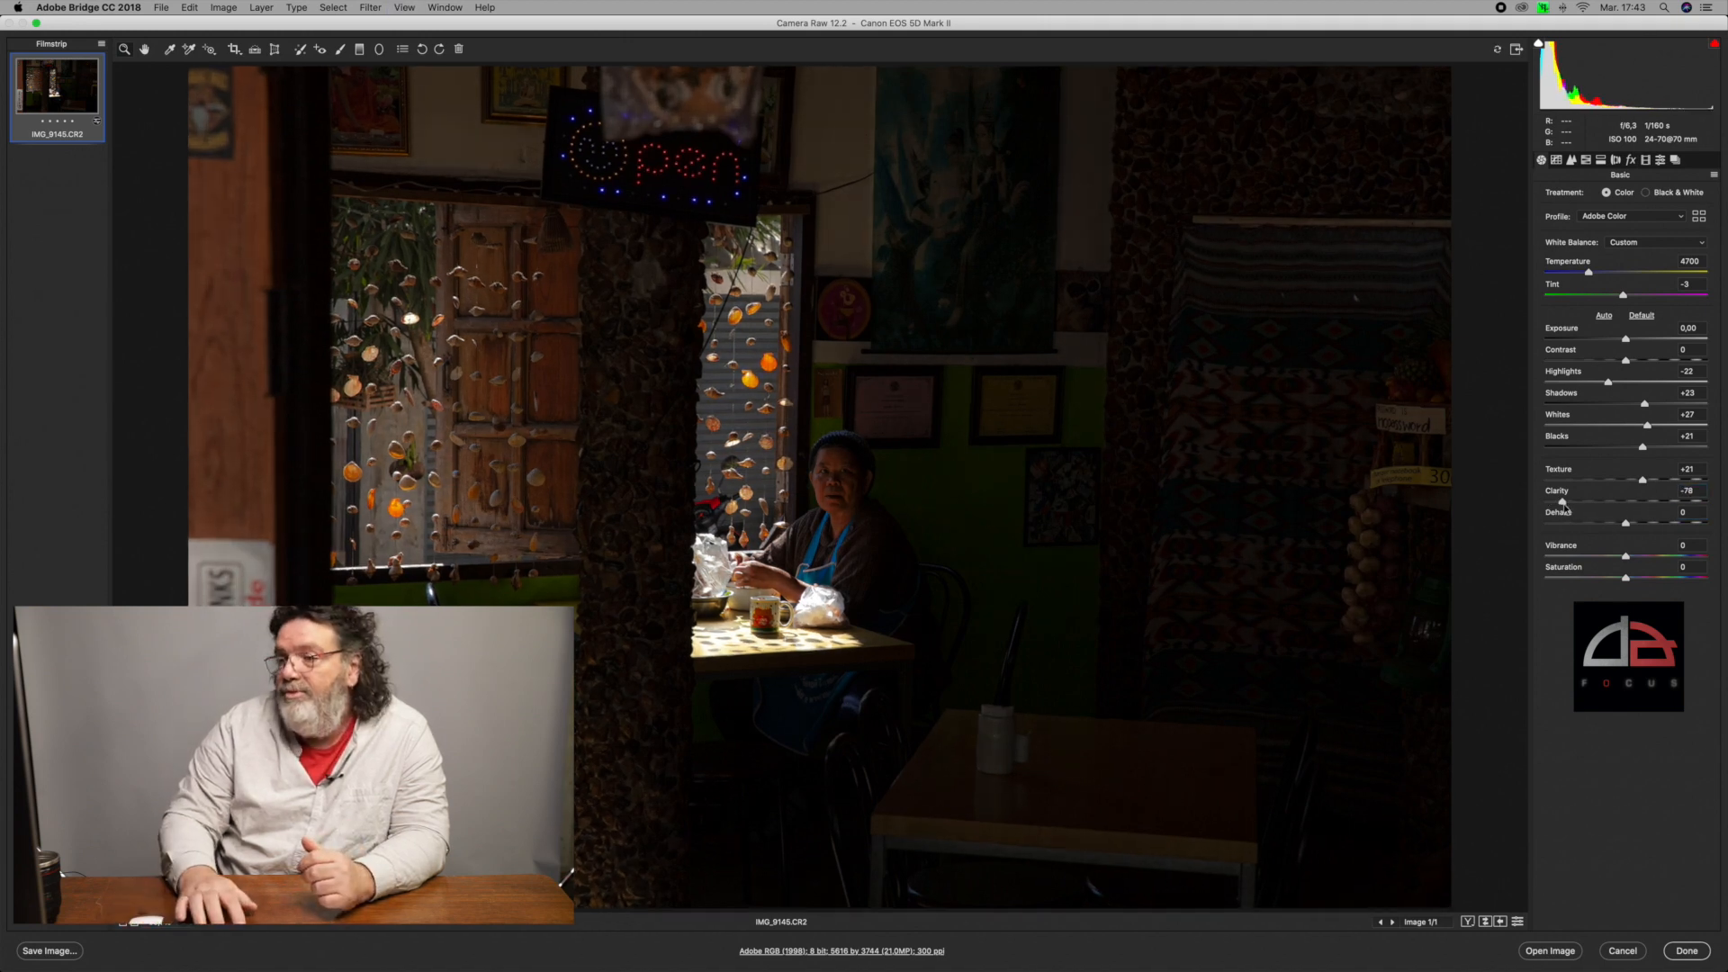
scroll(788, 316, left, 4)
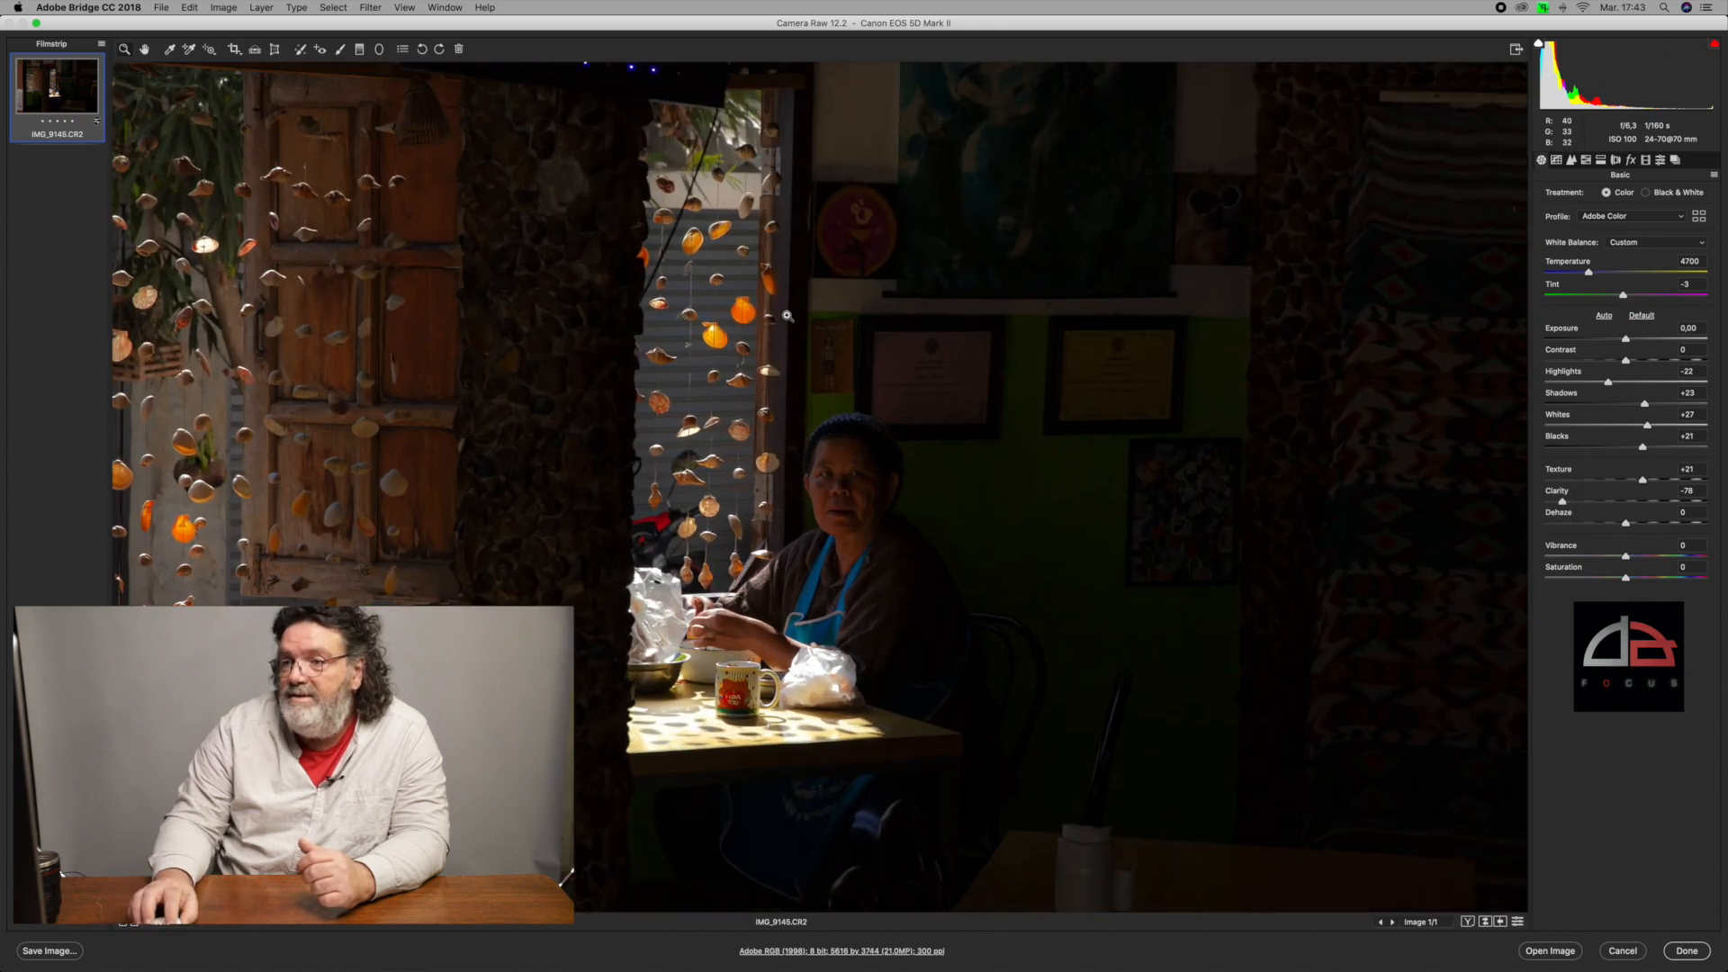
scroll(787, 316, up, 2)
click(787, 316)
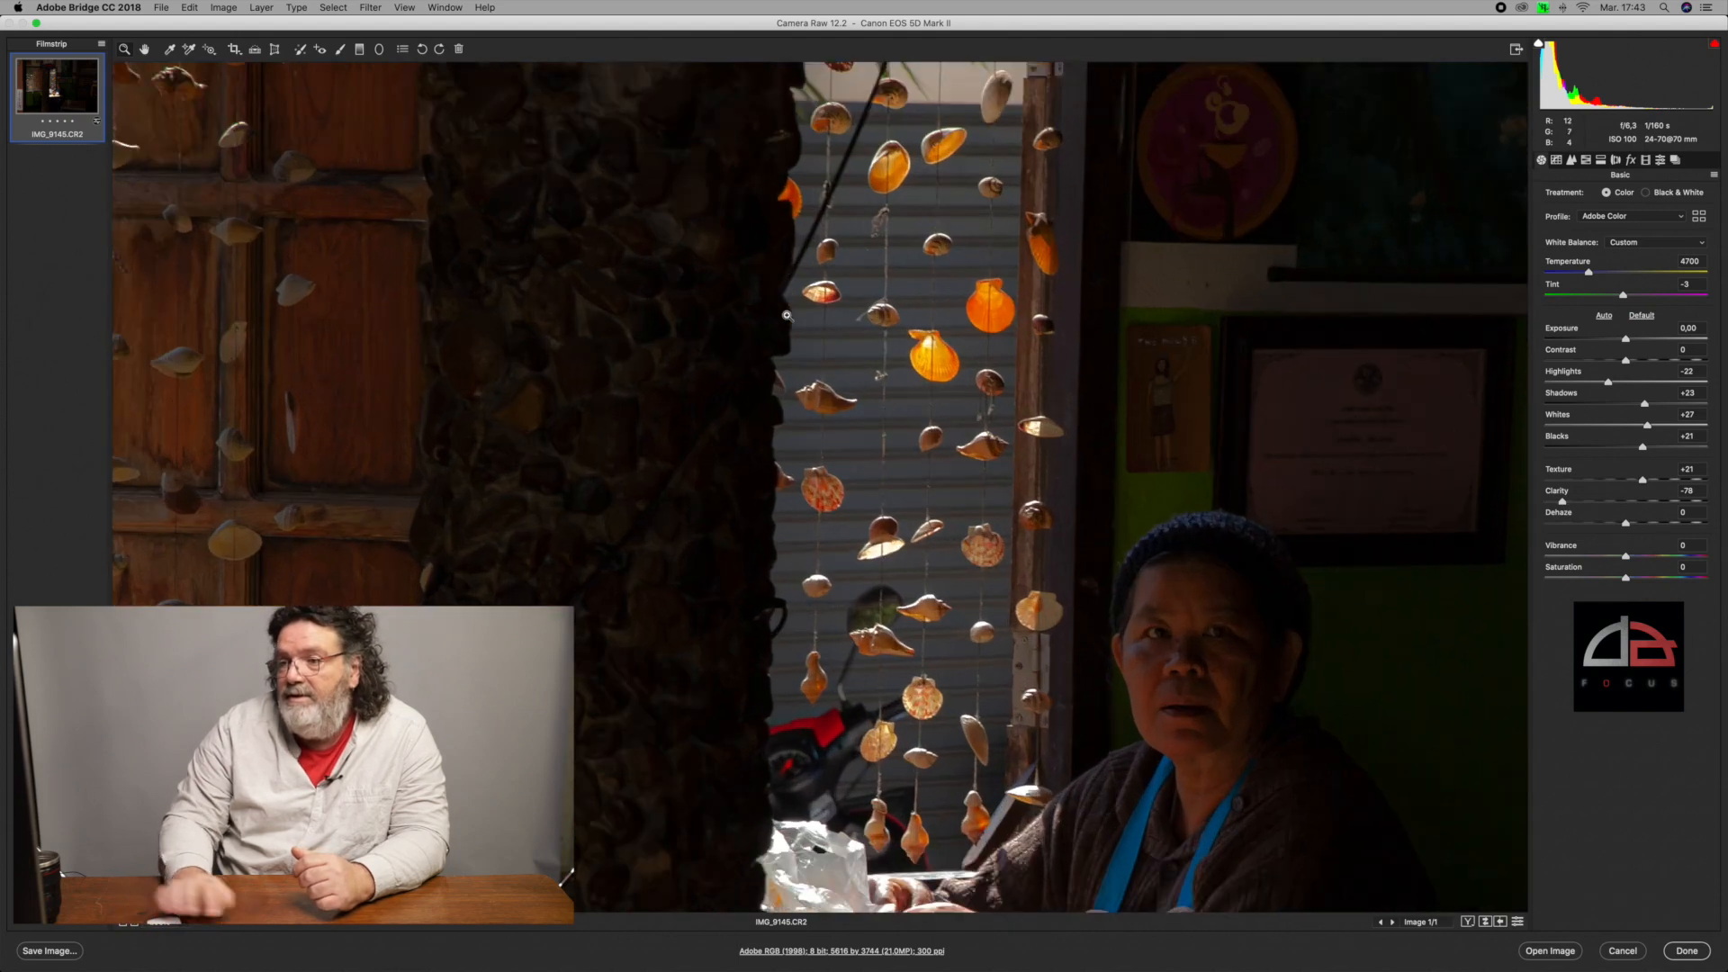
scroll(788, 316, left, 3)
scroll(787, 316, left, 4)
scroll(787, 316, up, 1)
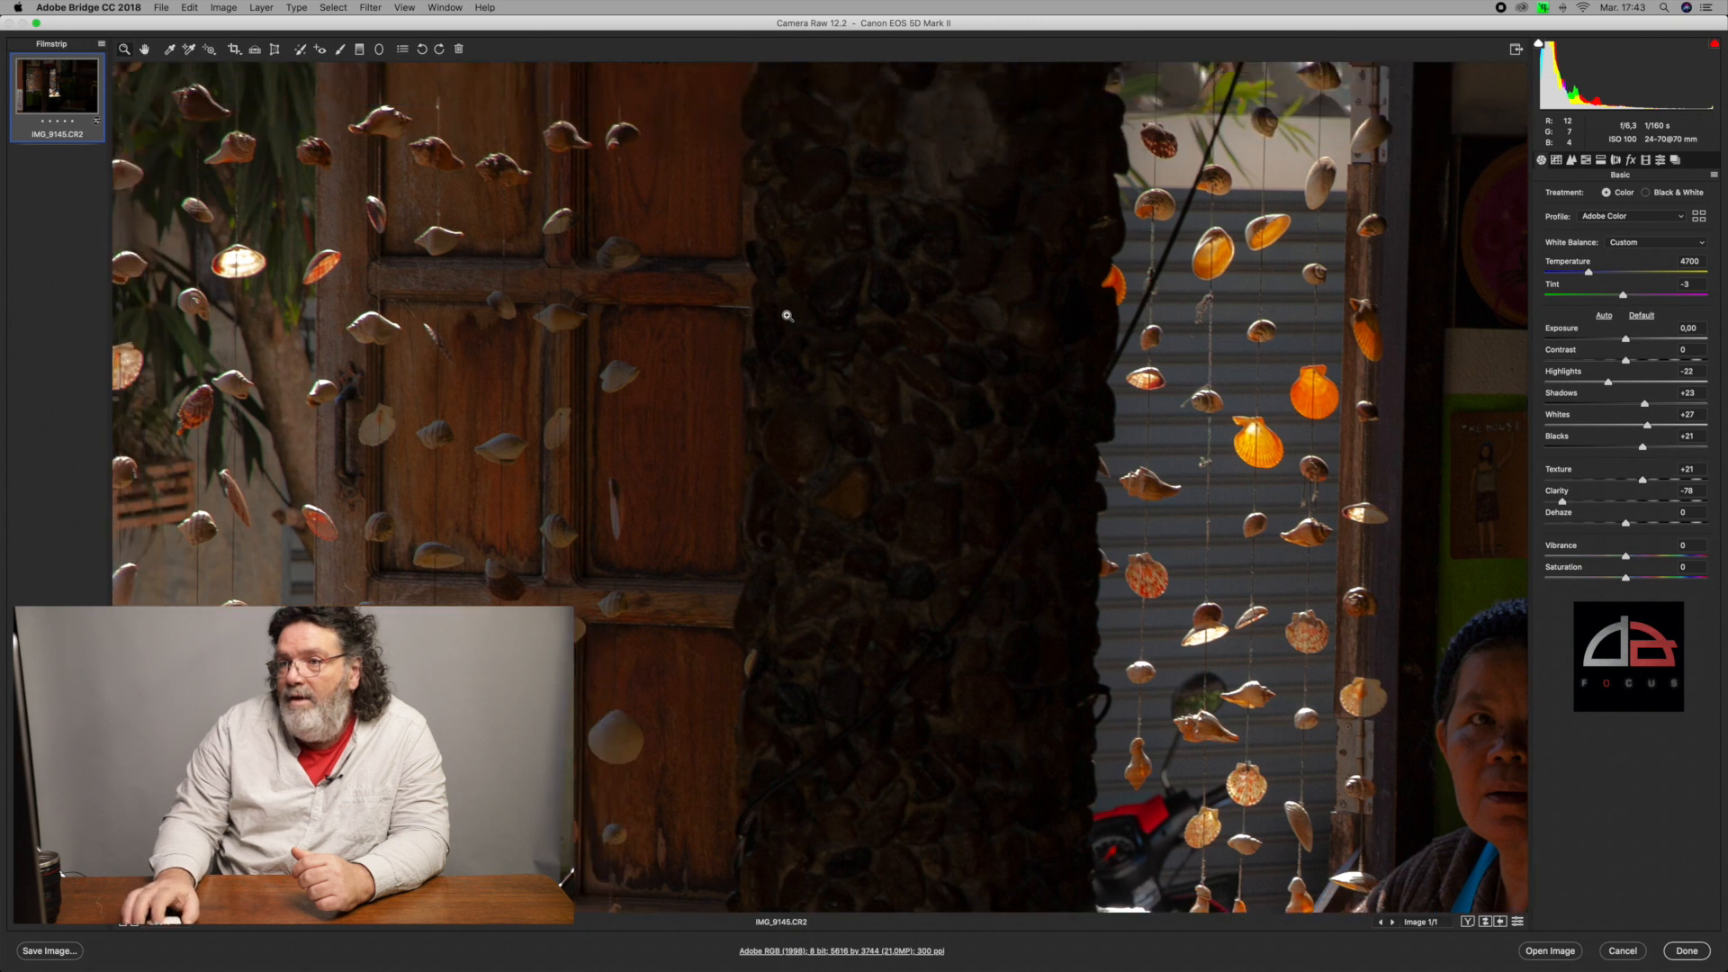
scroll(787, 316, left, 1)
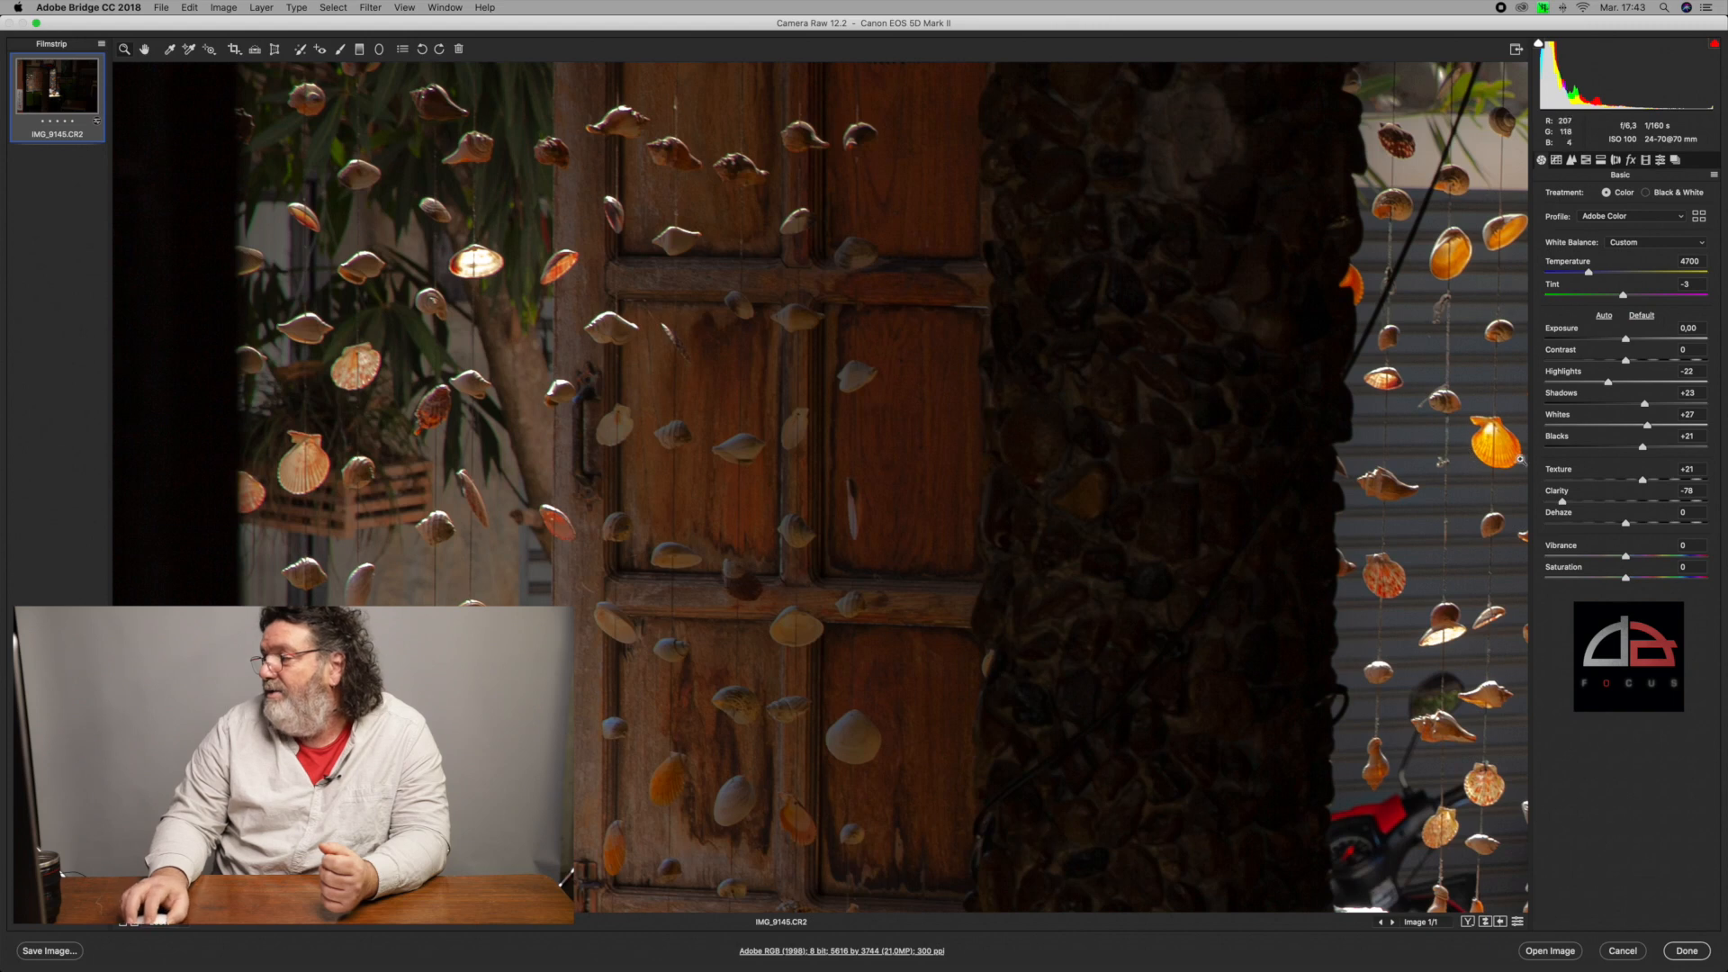
drag(1562, 502, 1542, 503)
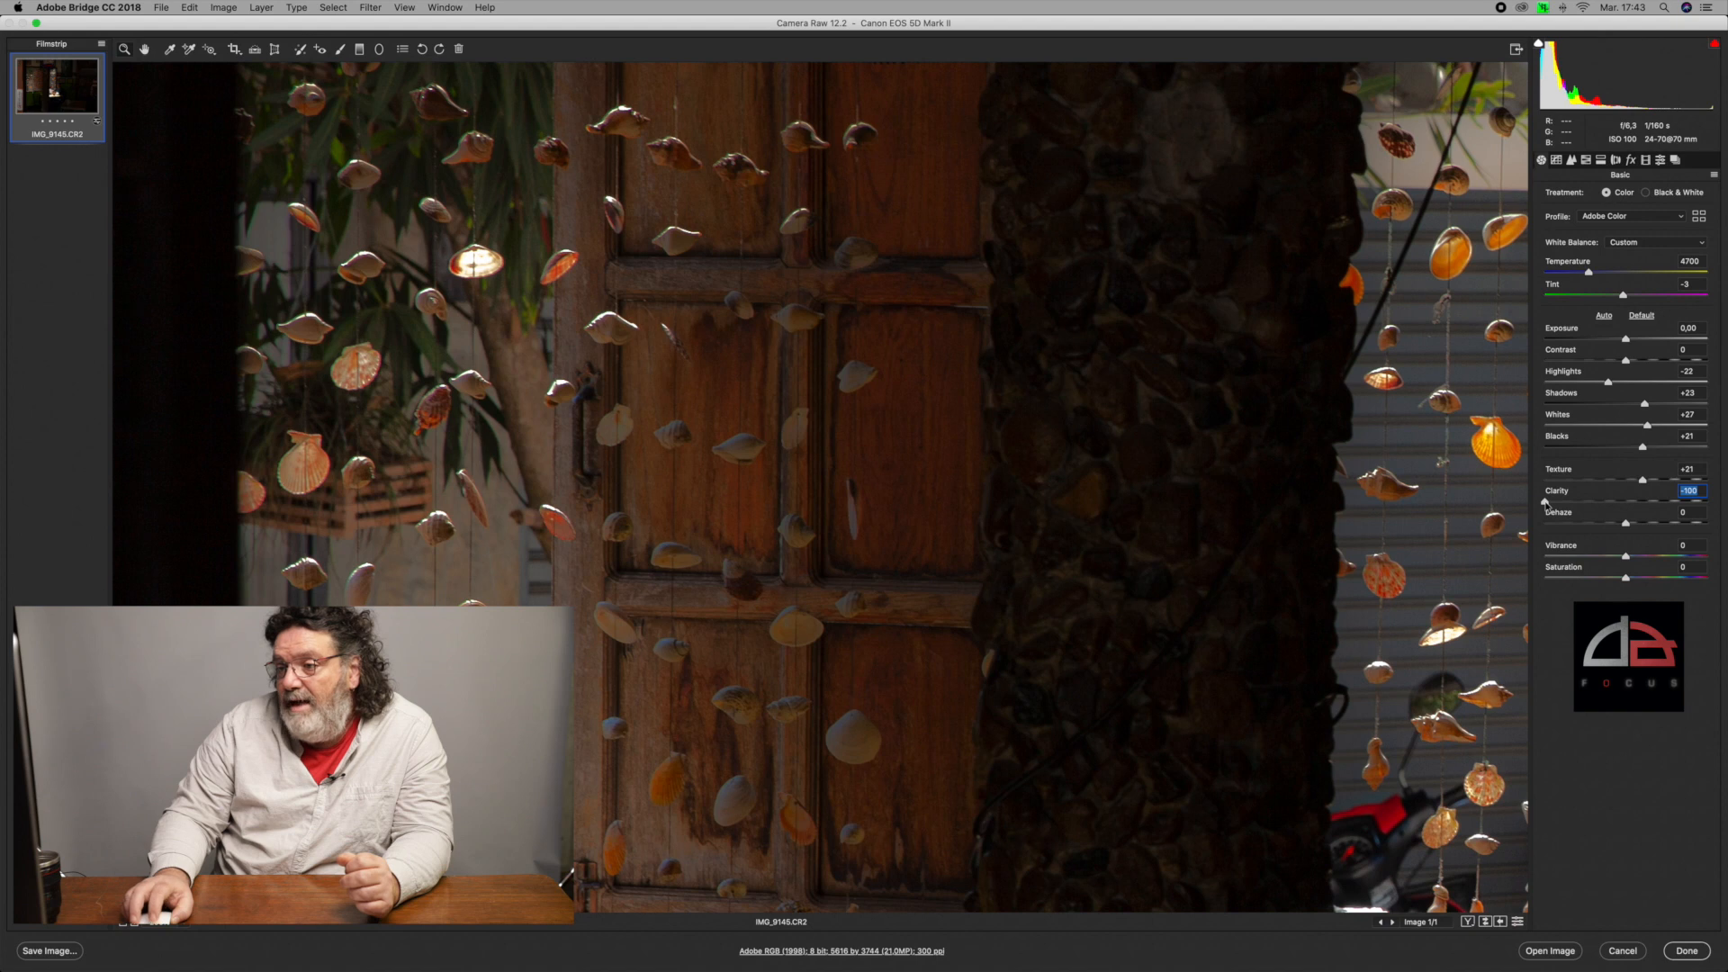
double_click(1545, 502)
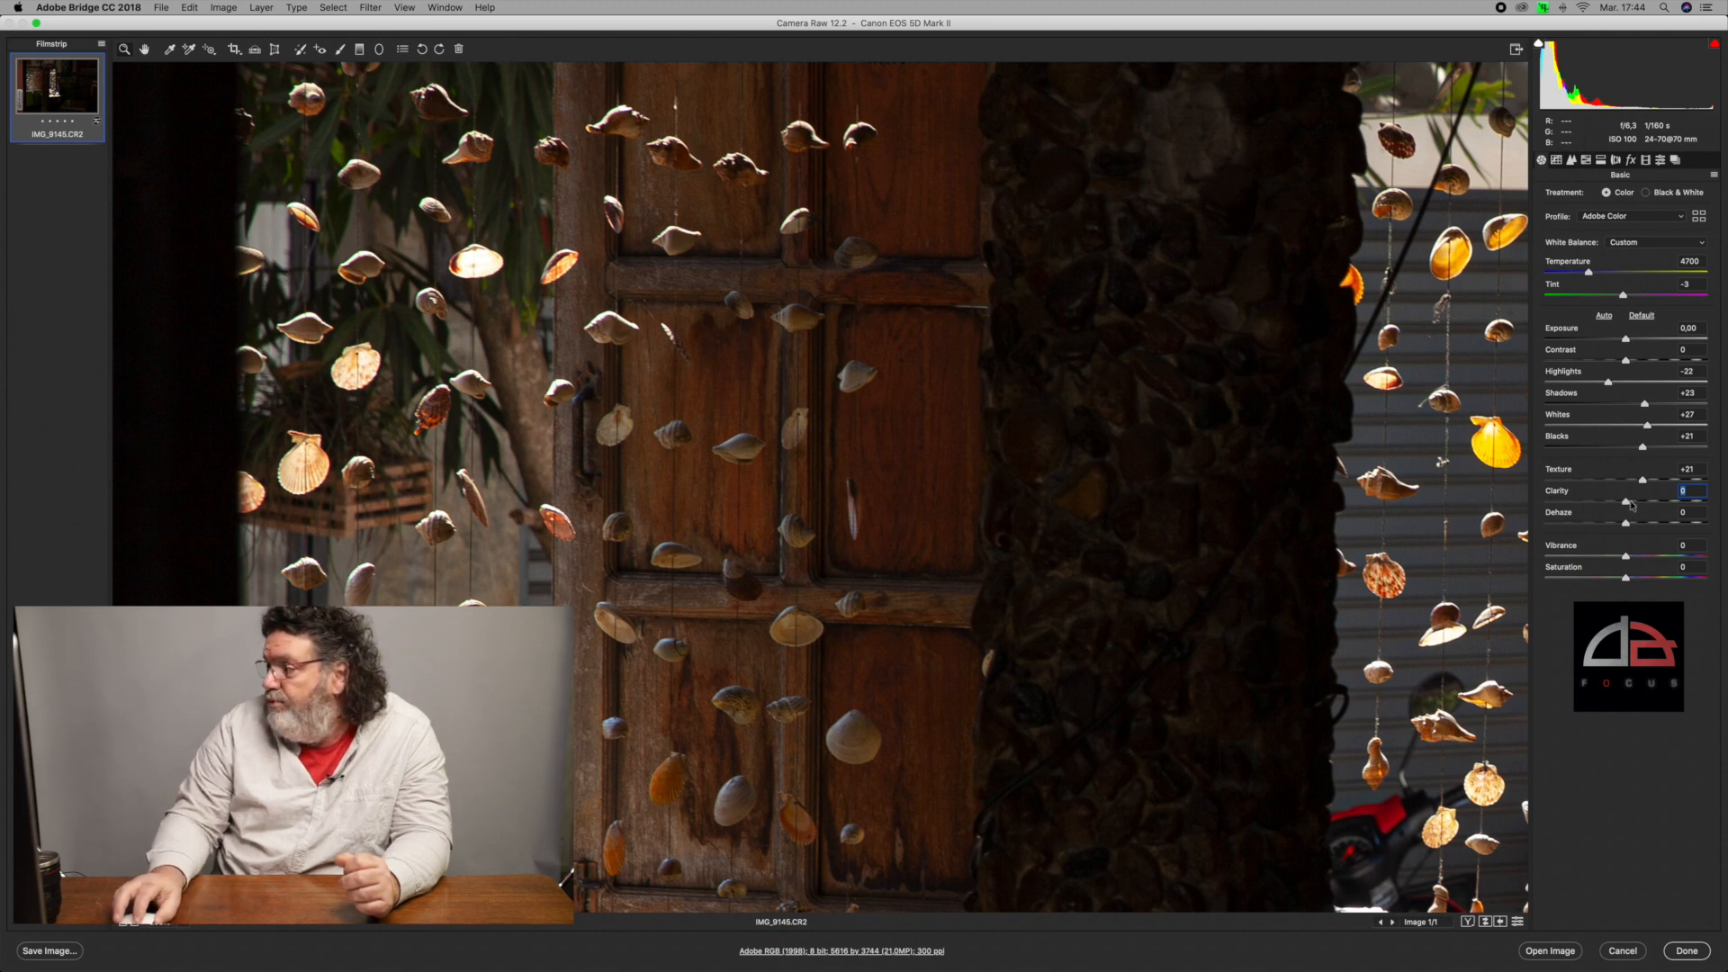
Compare the clarity at -100 and 0 on close-ups of the door and the woman, then set it to +8 and view the whole photo
drag(1627, 504, 1494, 504)
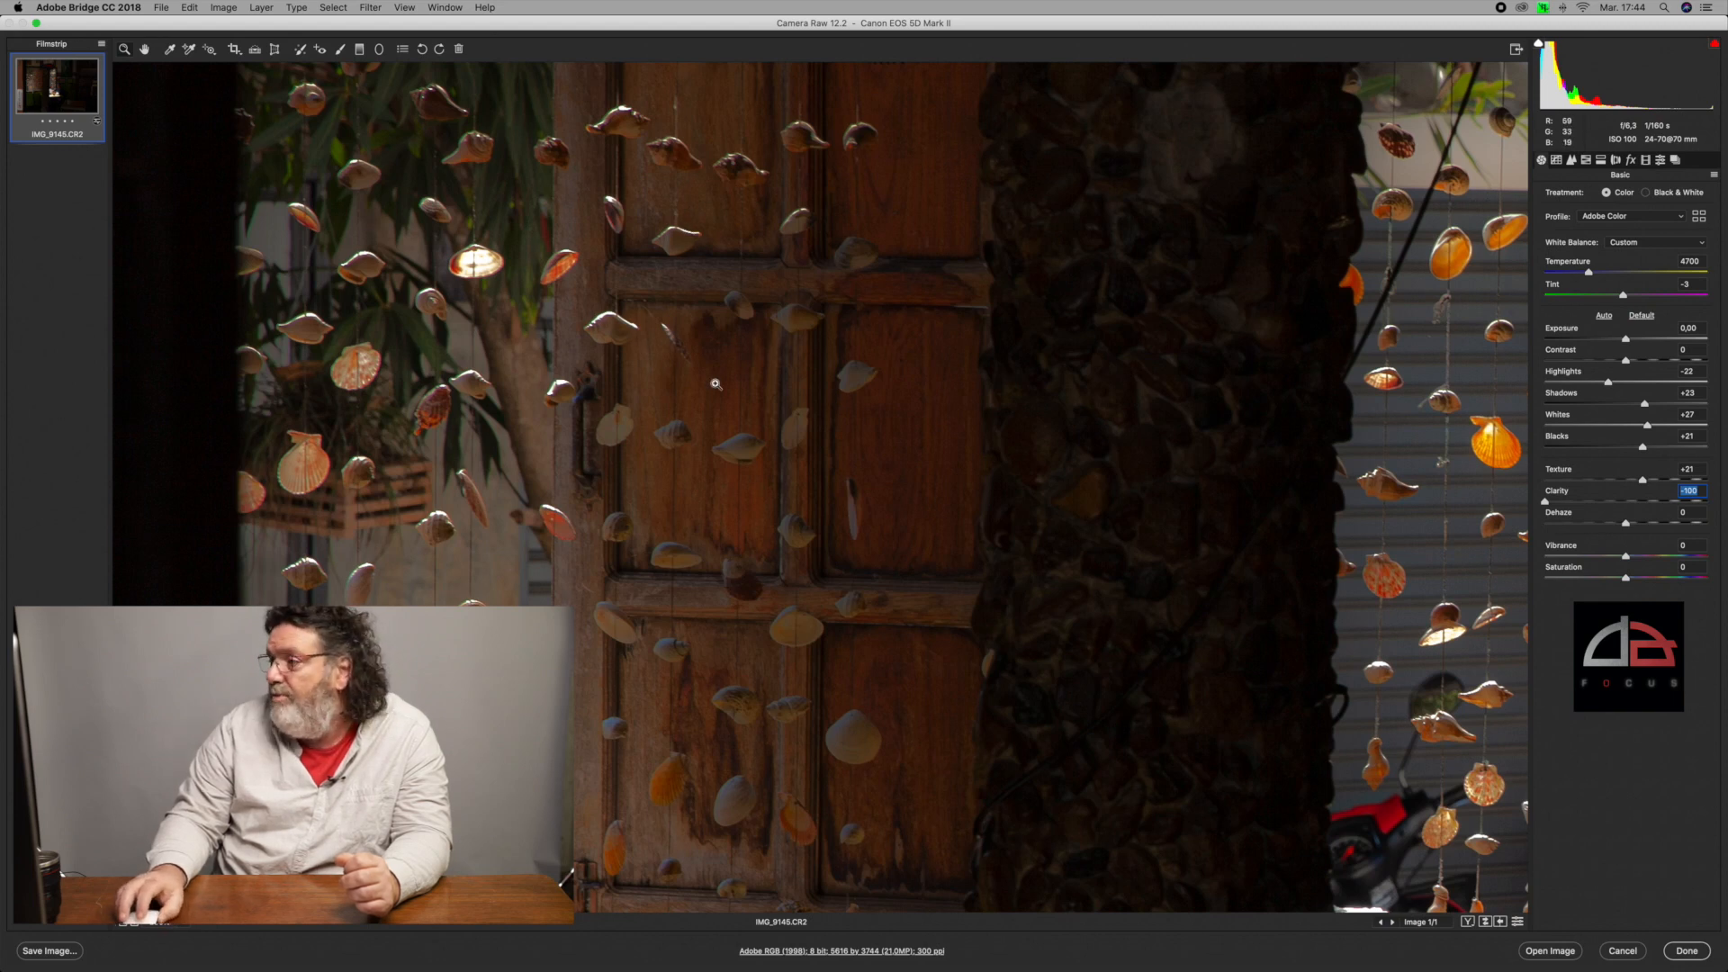
drag(1076, 513, 732, 238)
drag(967, 500, 835, 325)
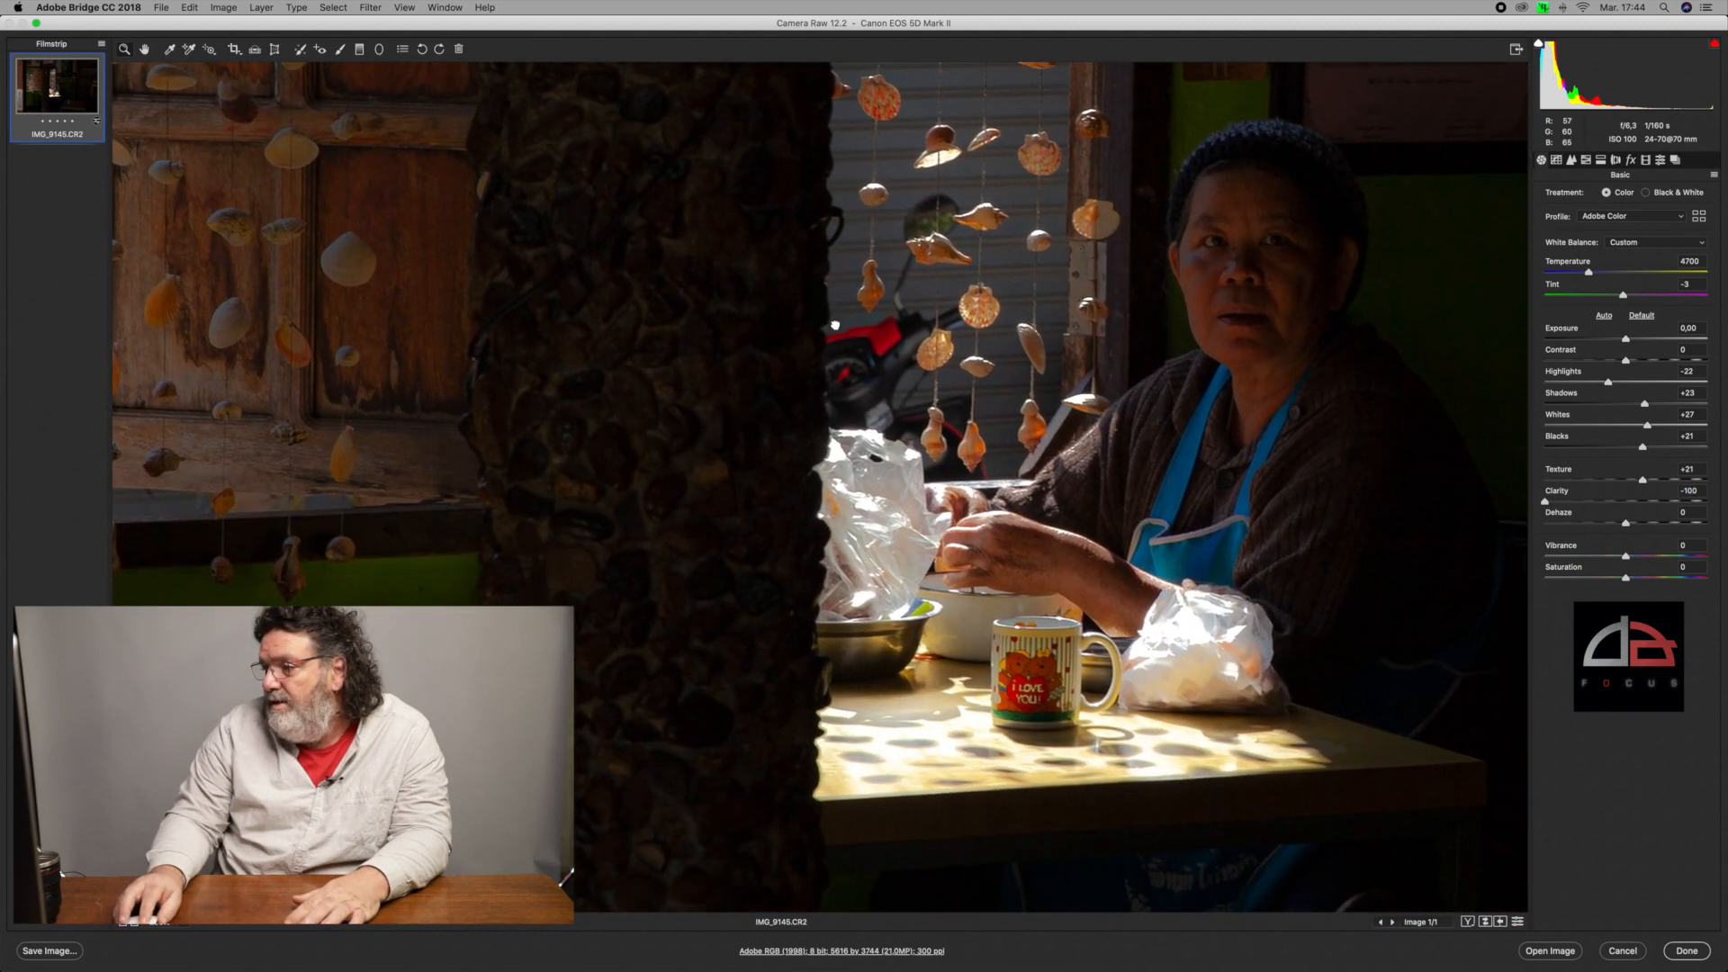
double_click(1544, 501)
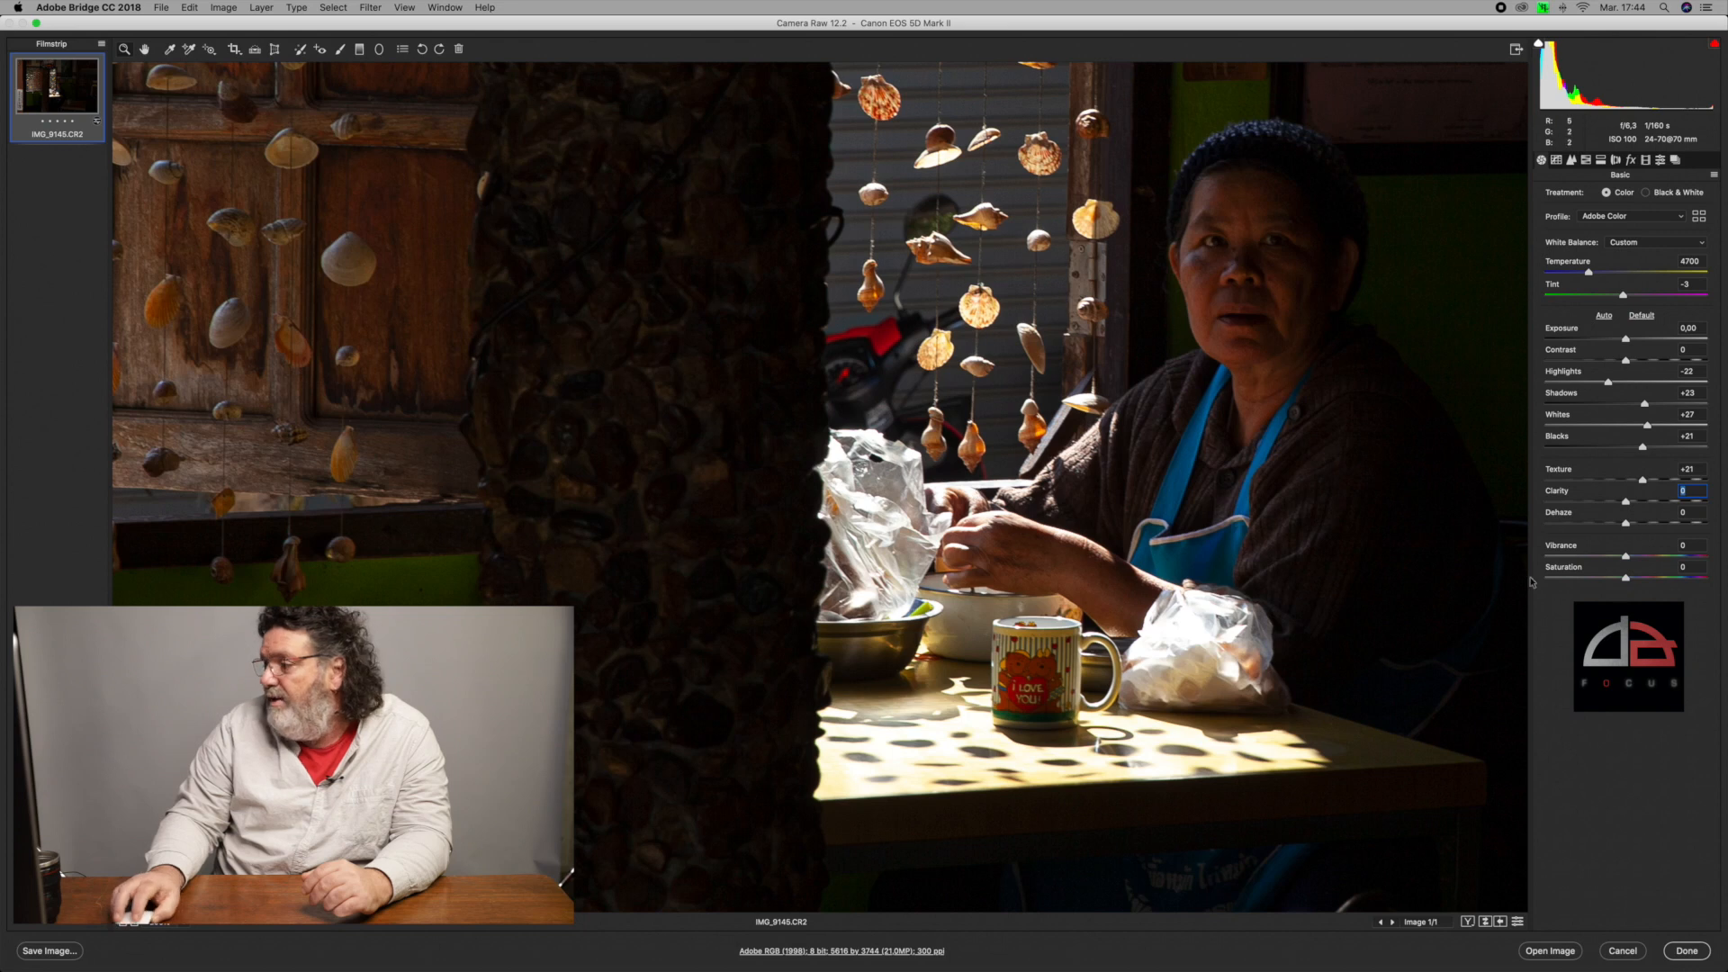
drag(1629, 507, 1534, 504)
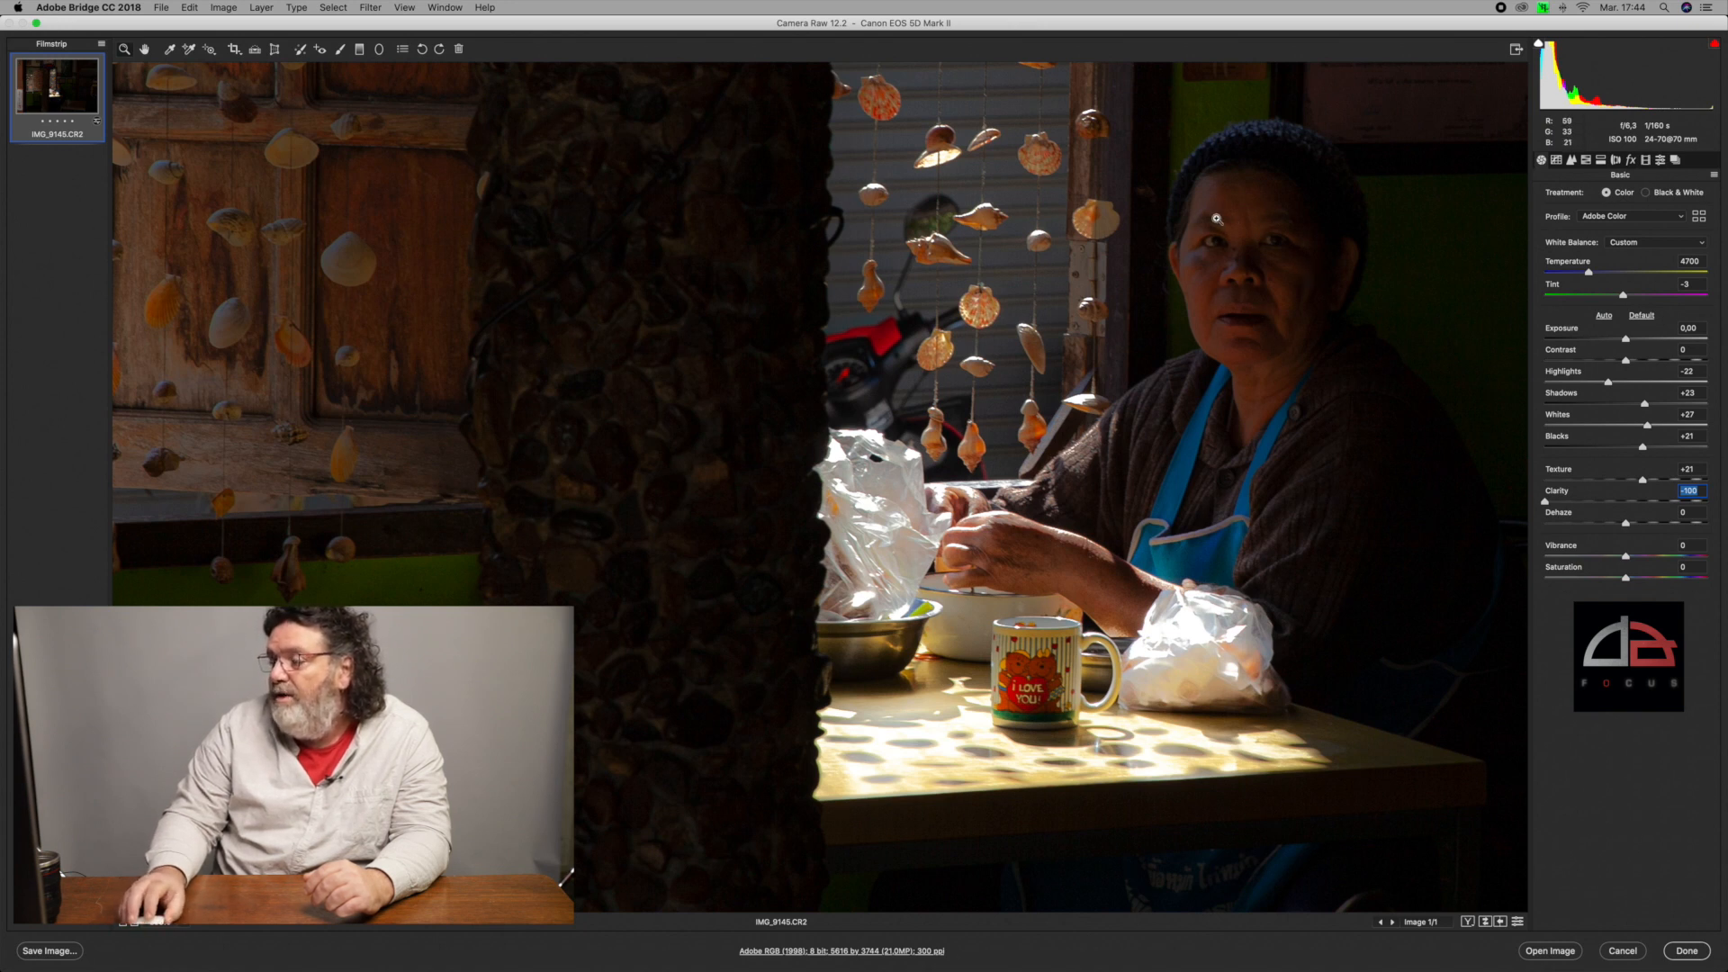
double_click(1545, 502)
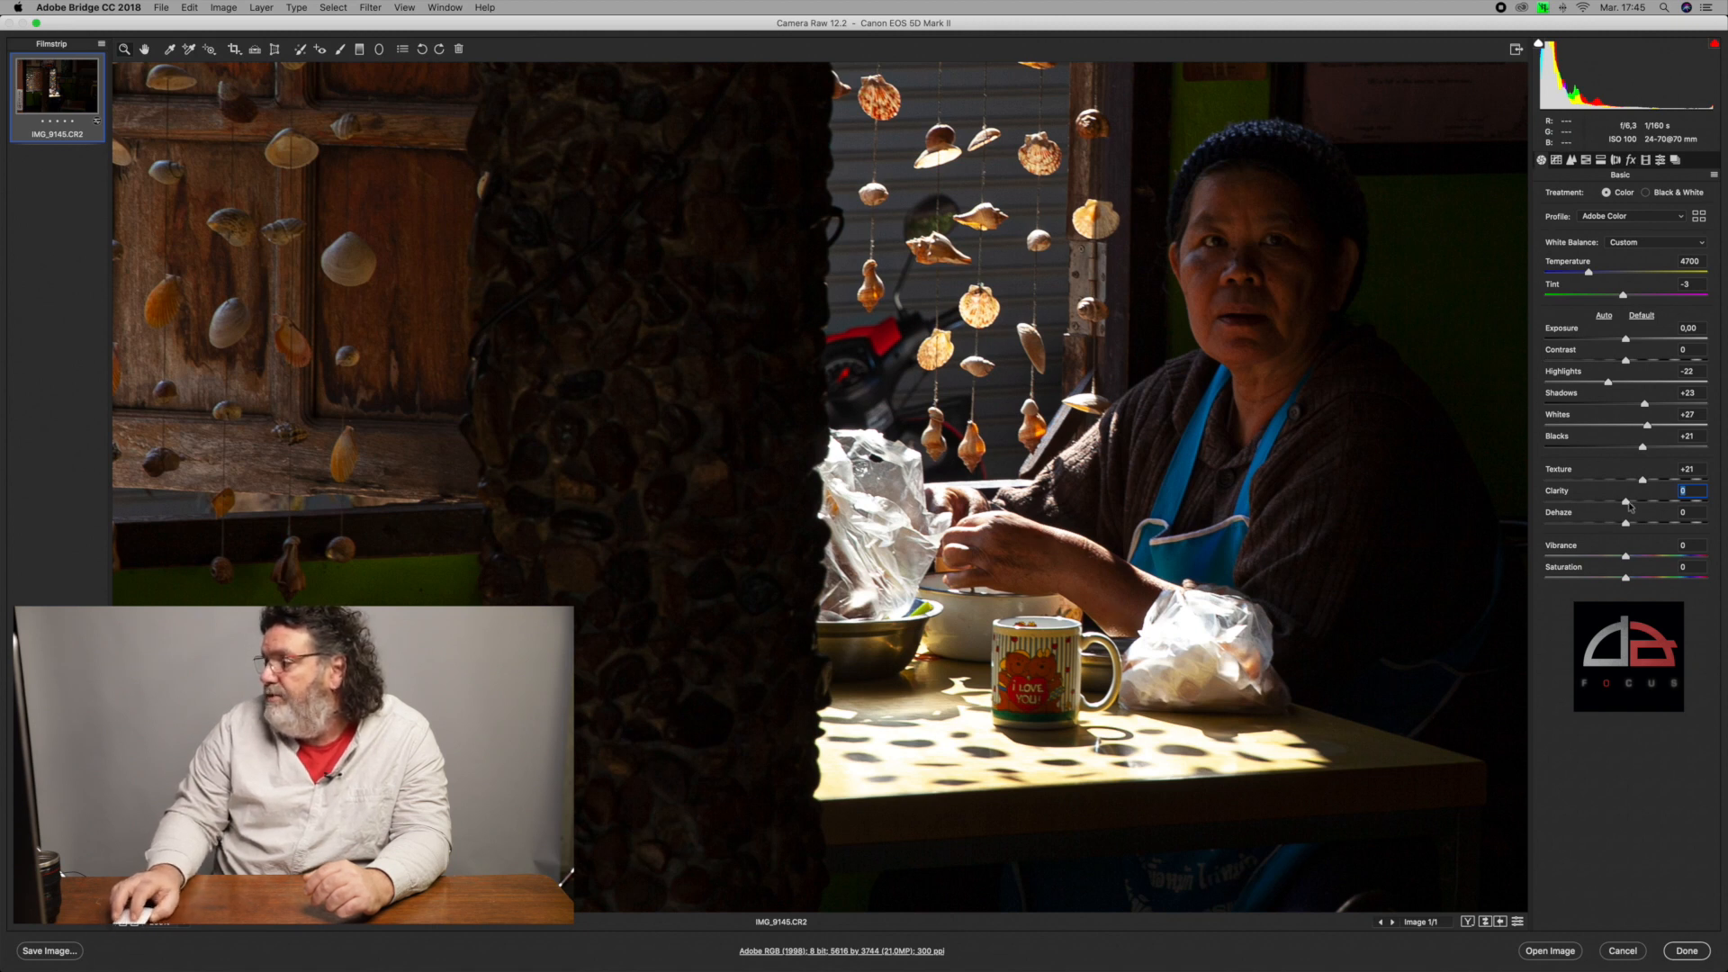
drag(1626, 502, 1634, 504)
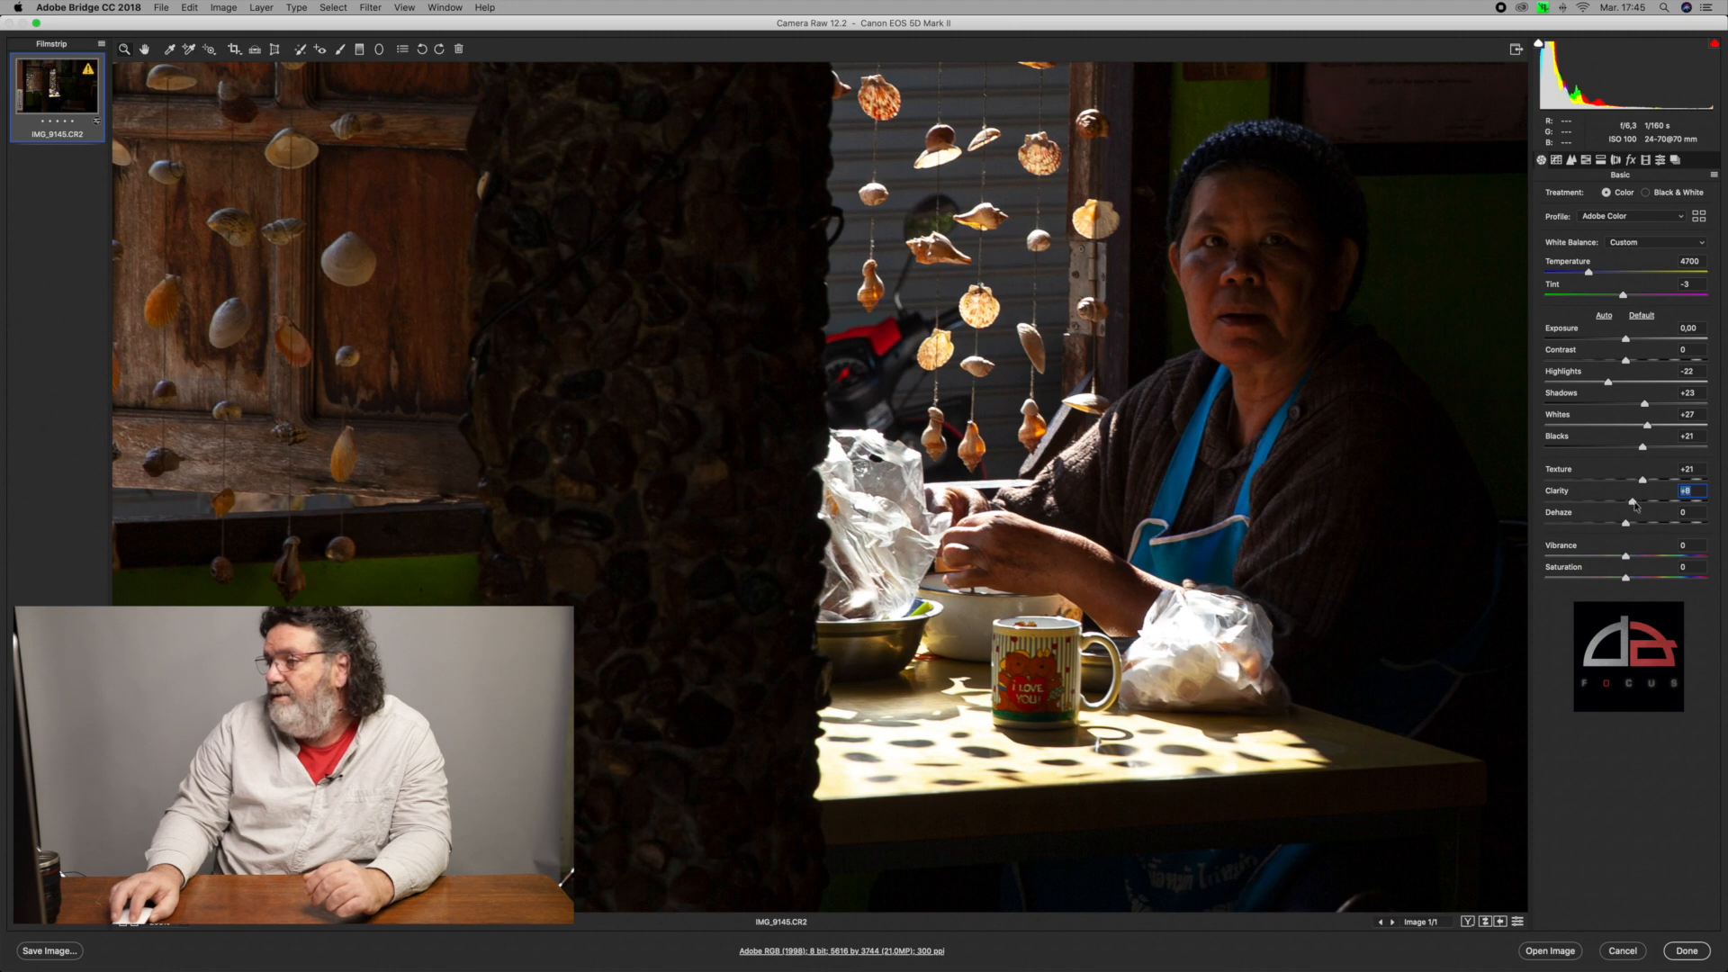
key(super+0)
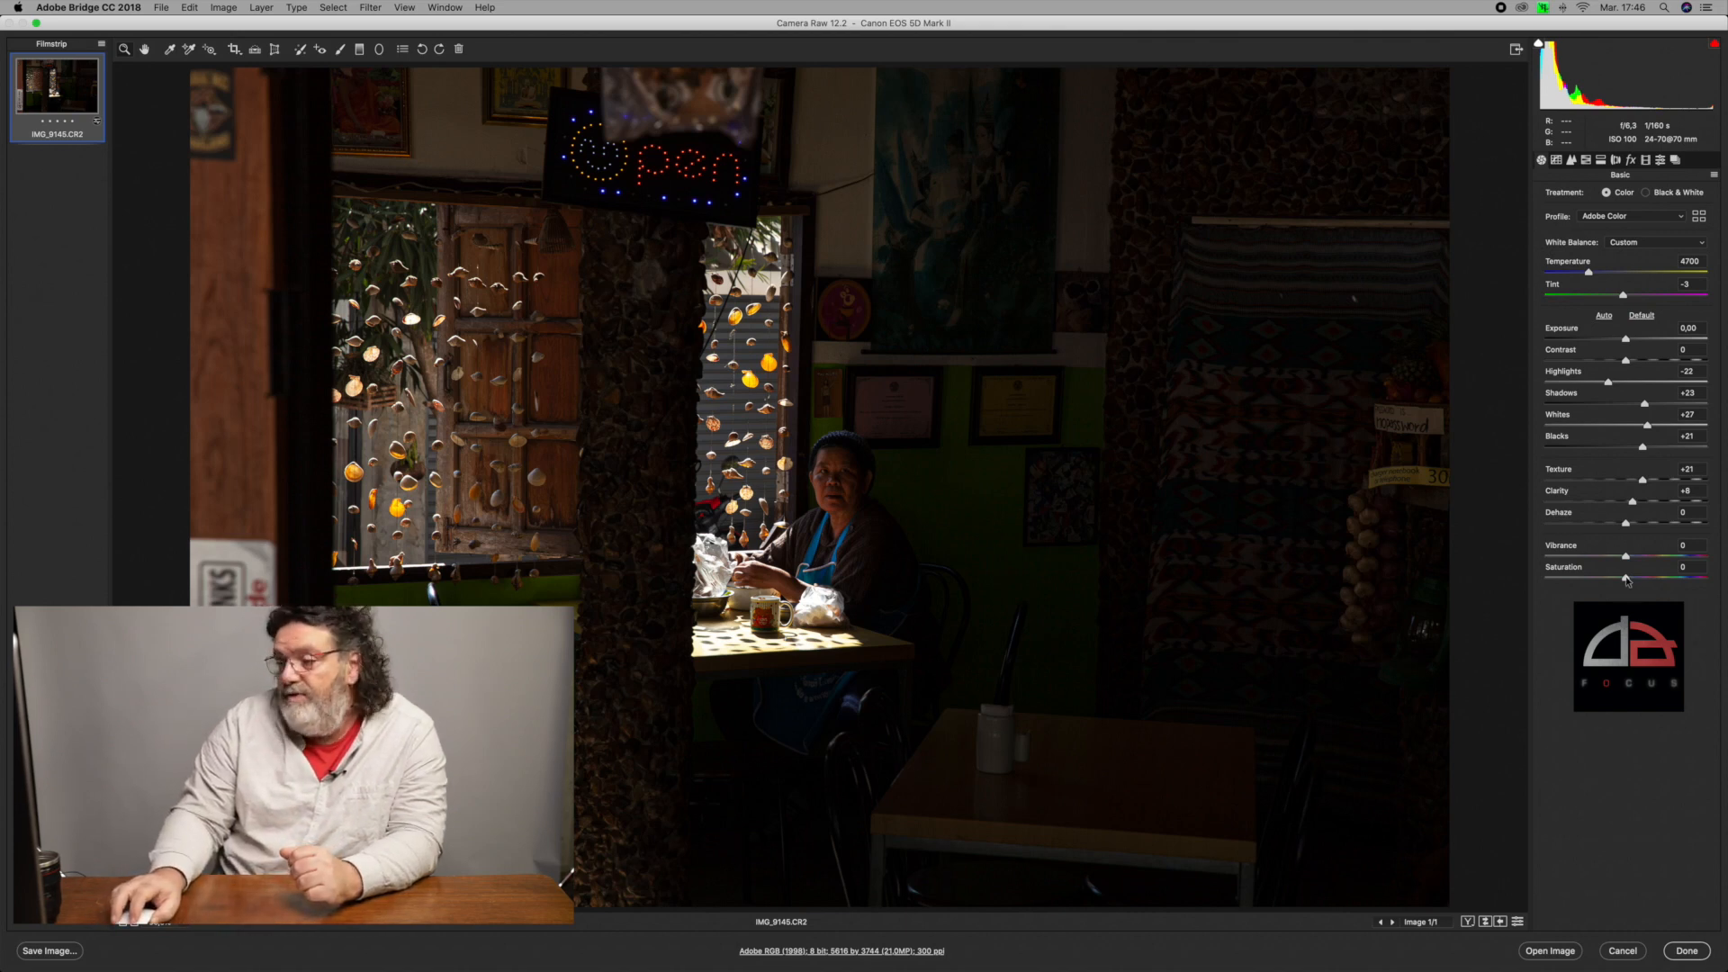
Try the saturation at +100 and at -100 on the whole photo, and reset the saturation to 0
drag(1626, 582, 1724, 587)
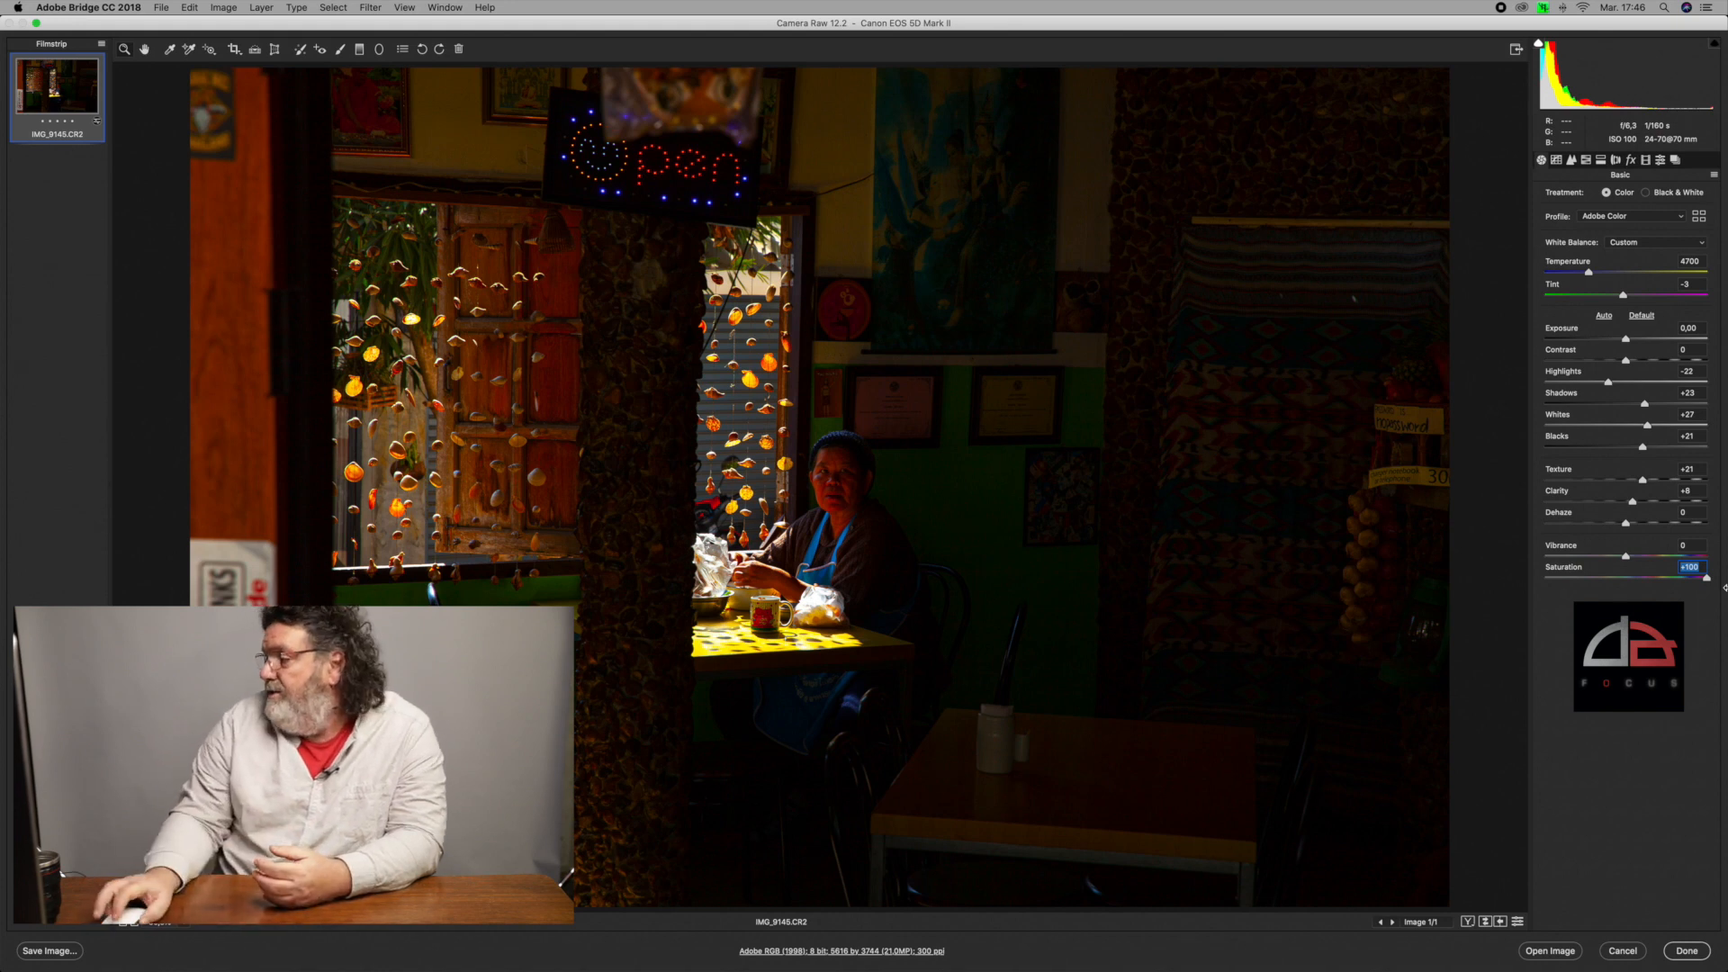
drag(1707, 582, 1534, 587)
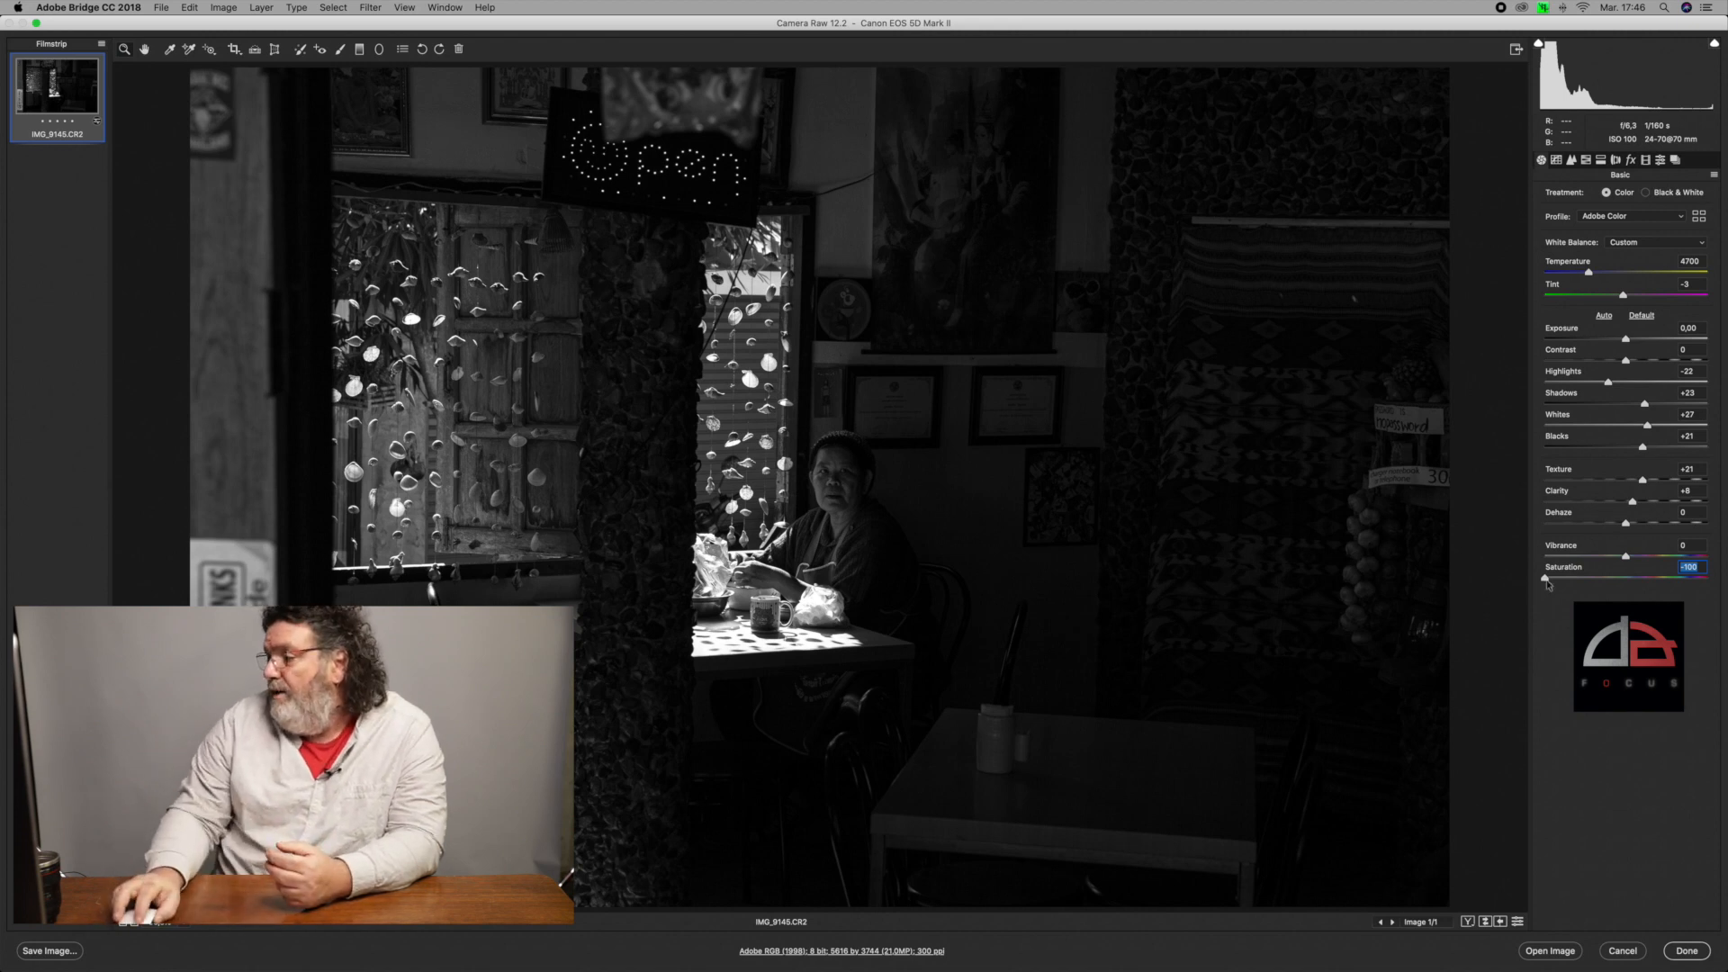
double_click(1546, 579)
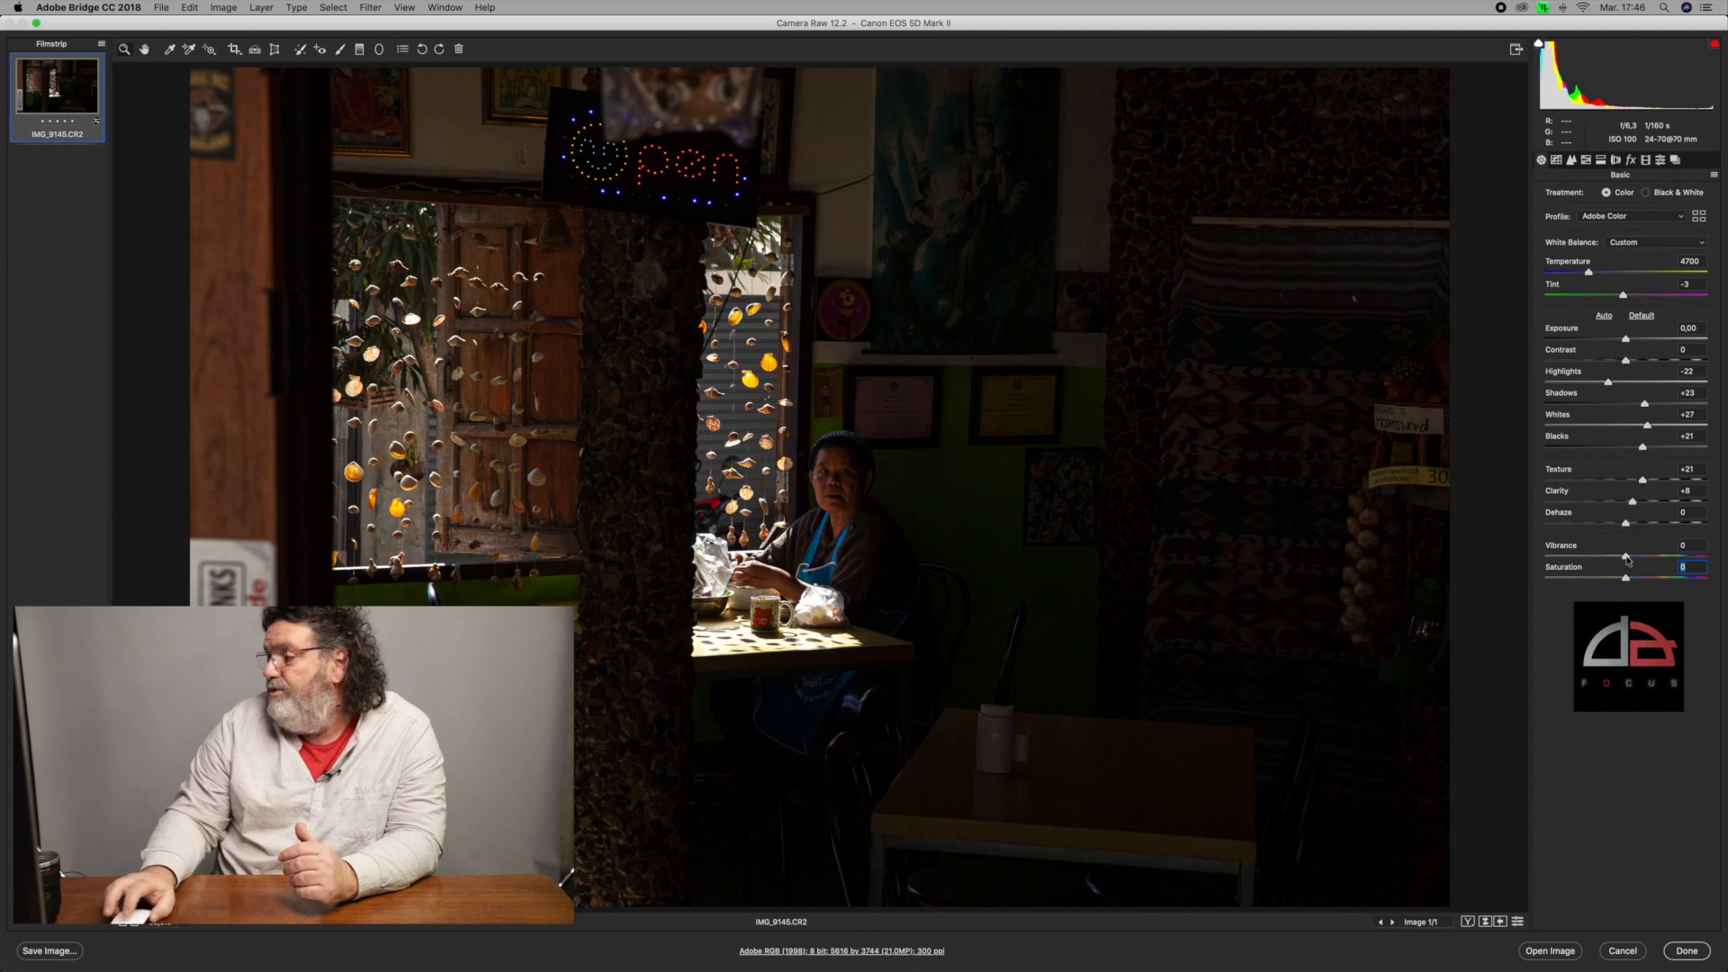
Try the vibrance at -100 on the whole photo, and reset the vibrance to 0
drag(1640, 557, 1521, 560)
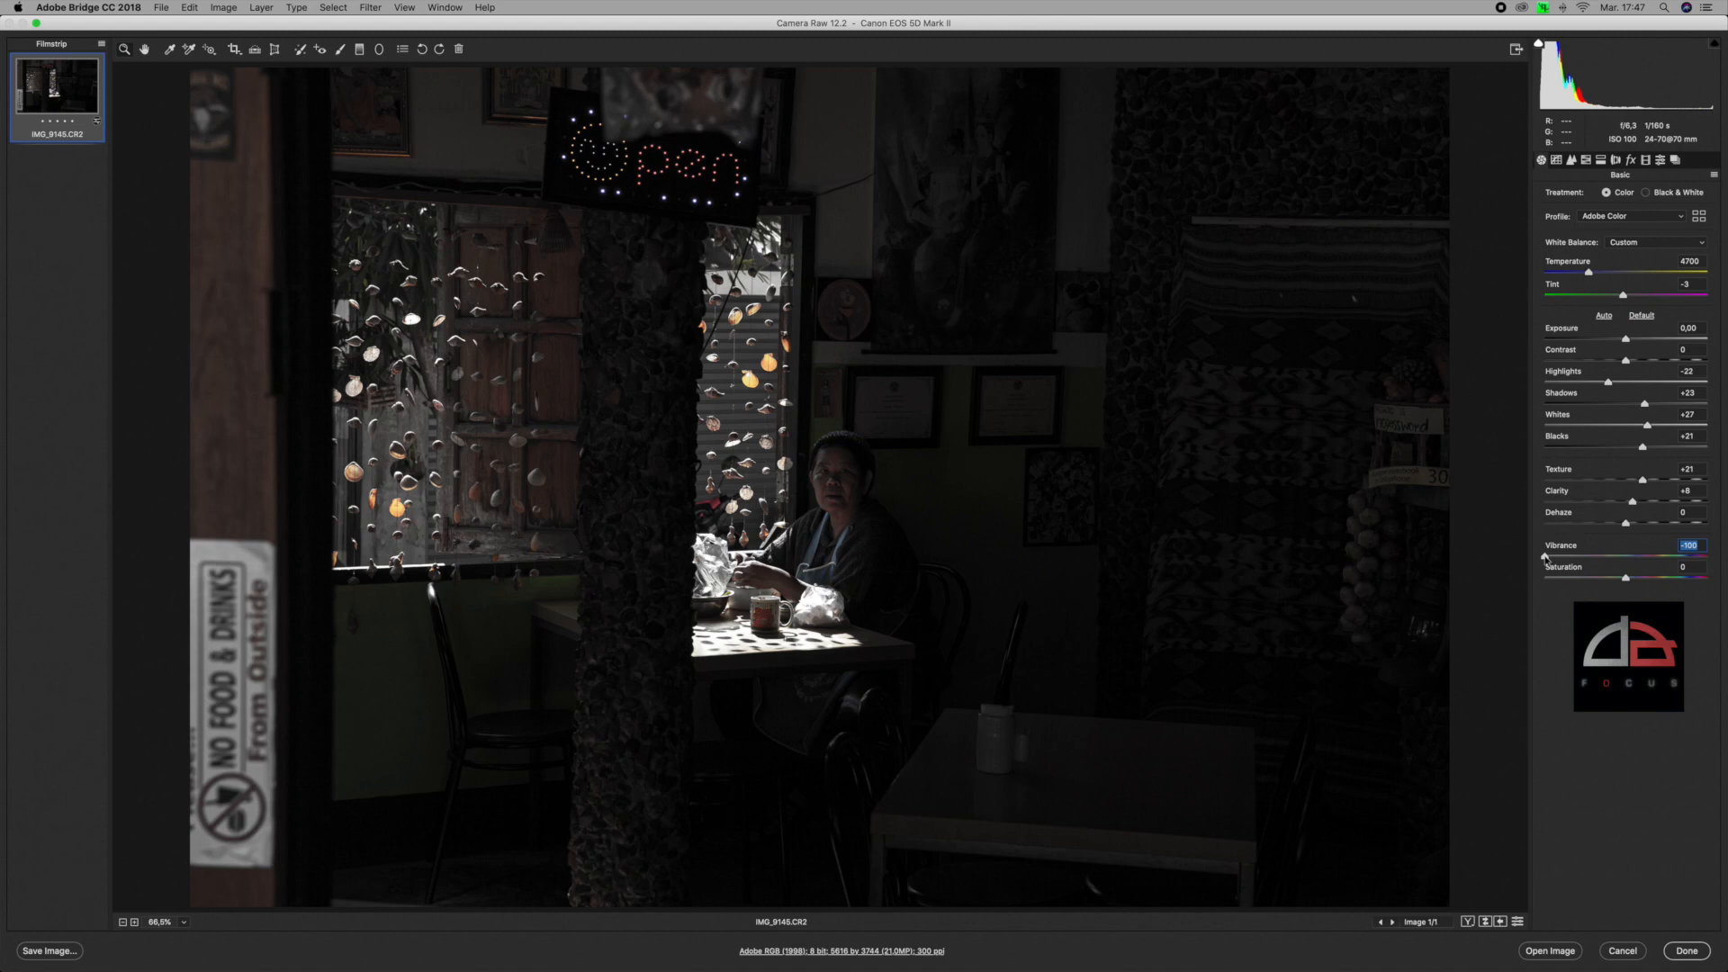
drag(1545, 556, 1566, 558)
double_click(1566, 557)
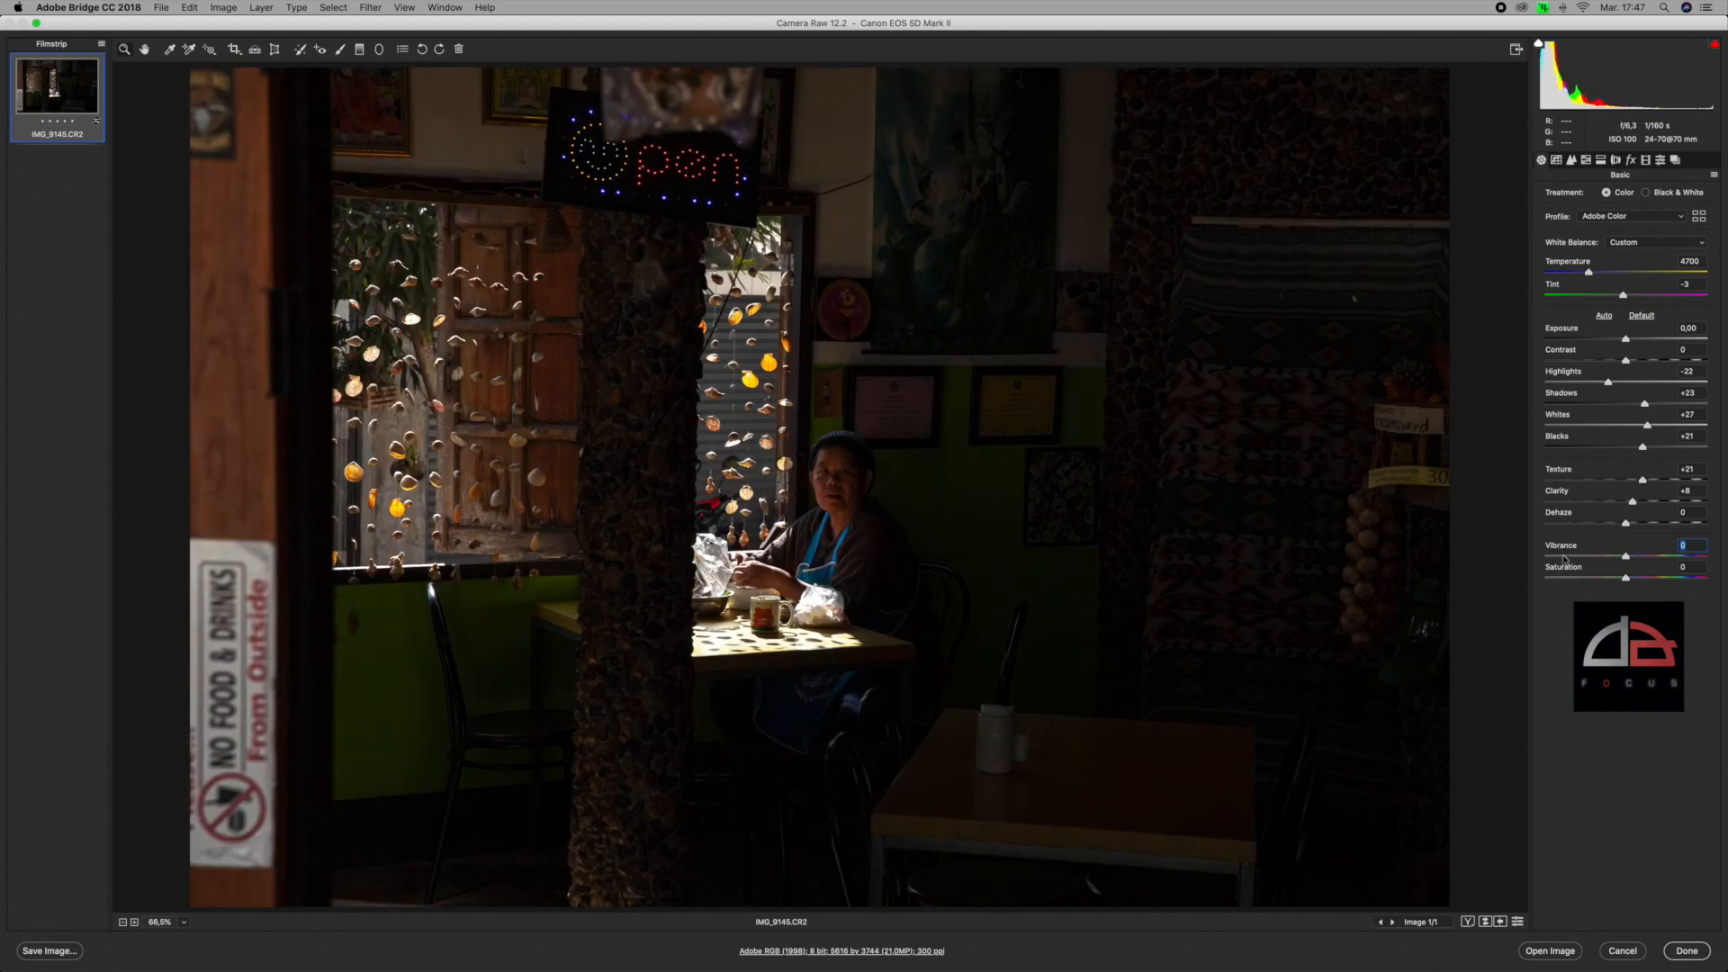